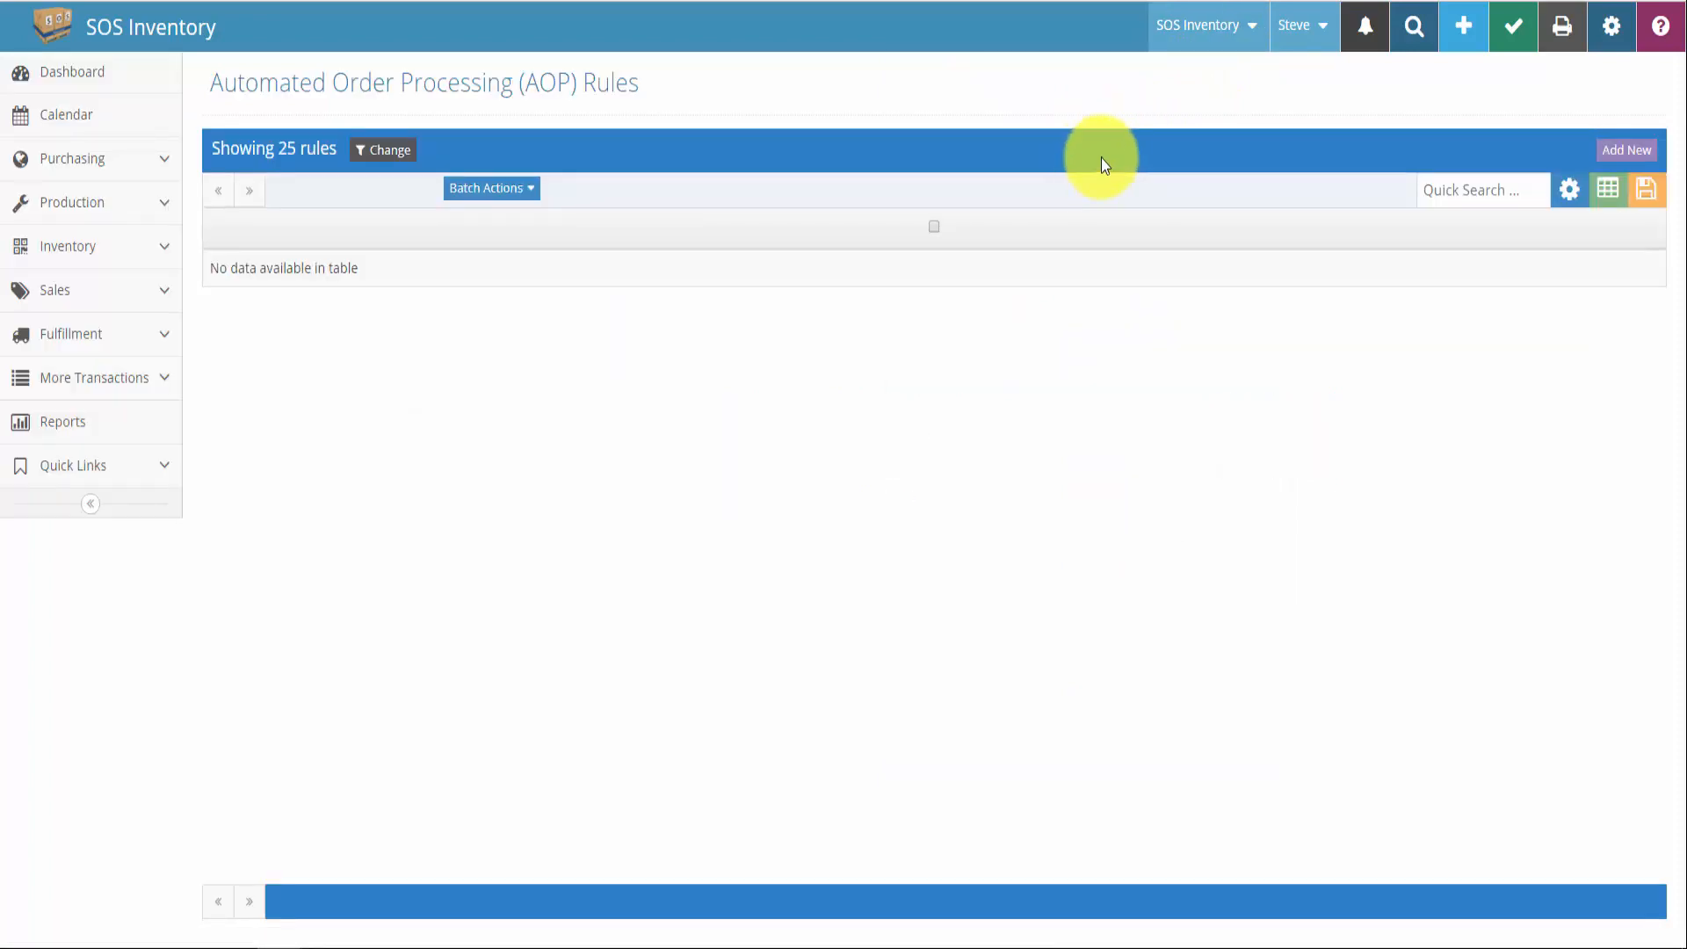
Start a new AOP rule from the empty Automated Order Processing Rules list
{"action": "left_click", "coordinate": [1611, 148]}
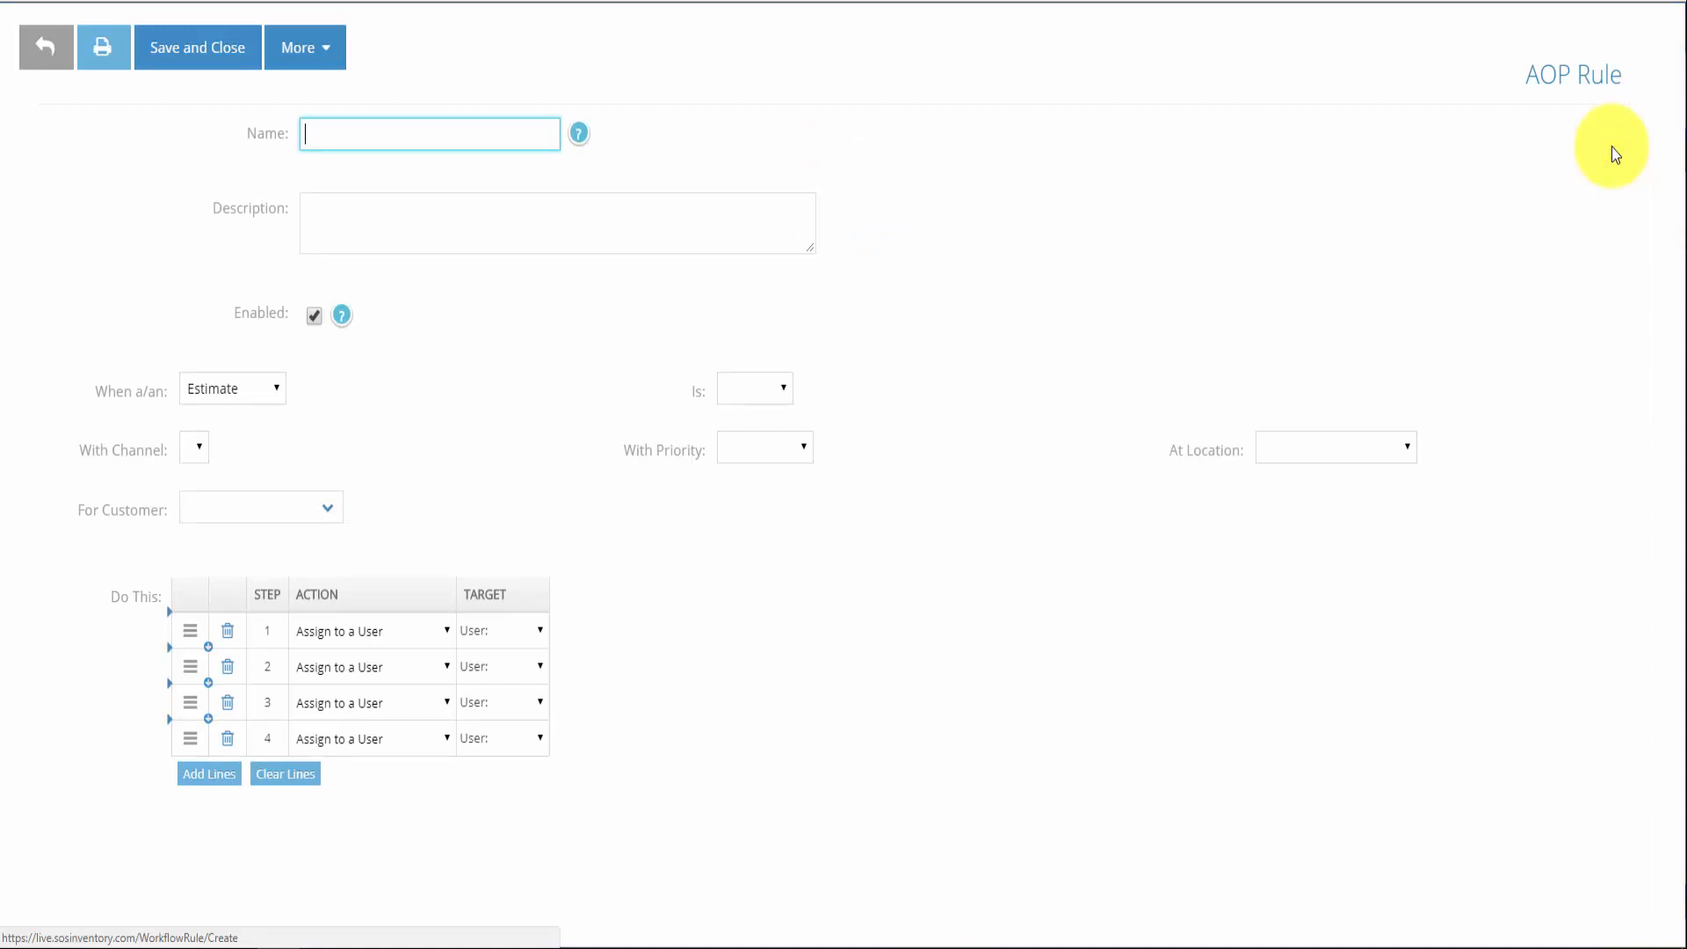
Name the new rule 'Retail Customer Sales Order'
{"action": "type", "text": "Retail Customer Sales Order"}
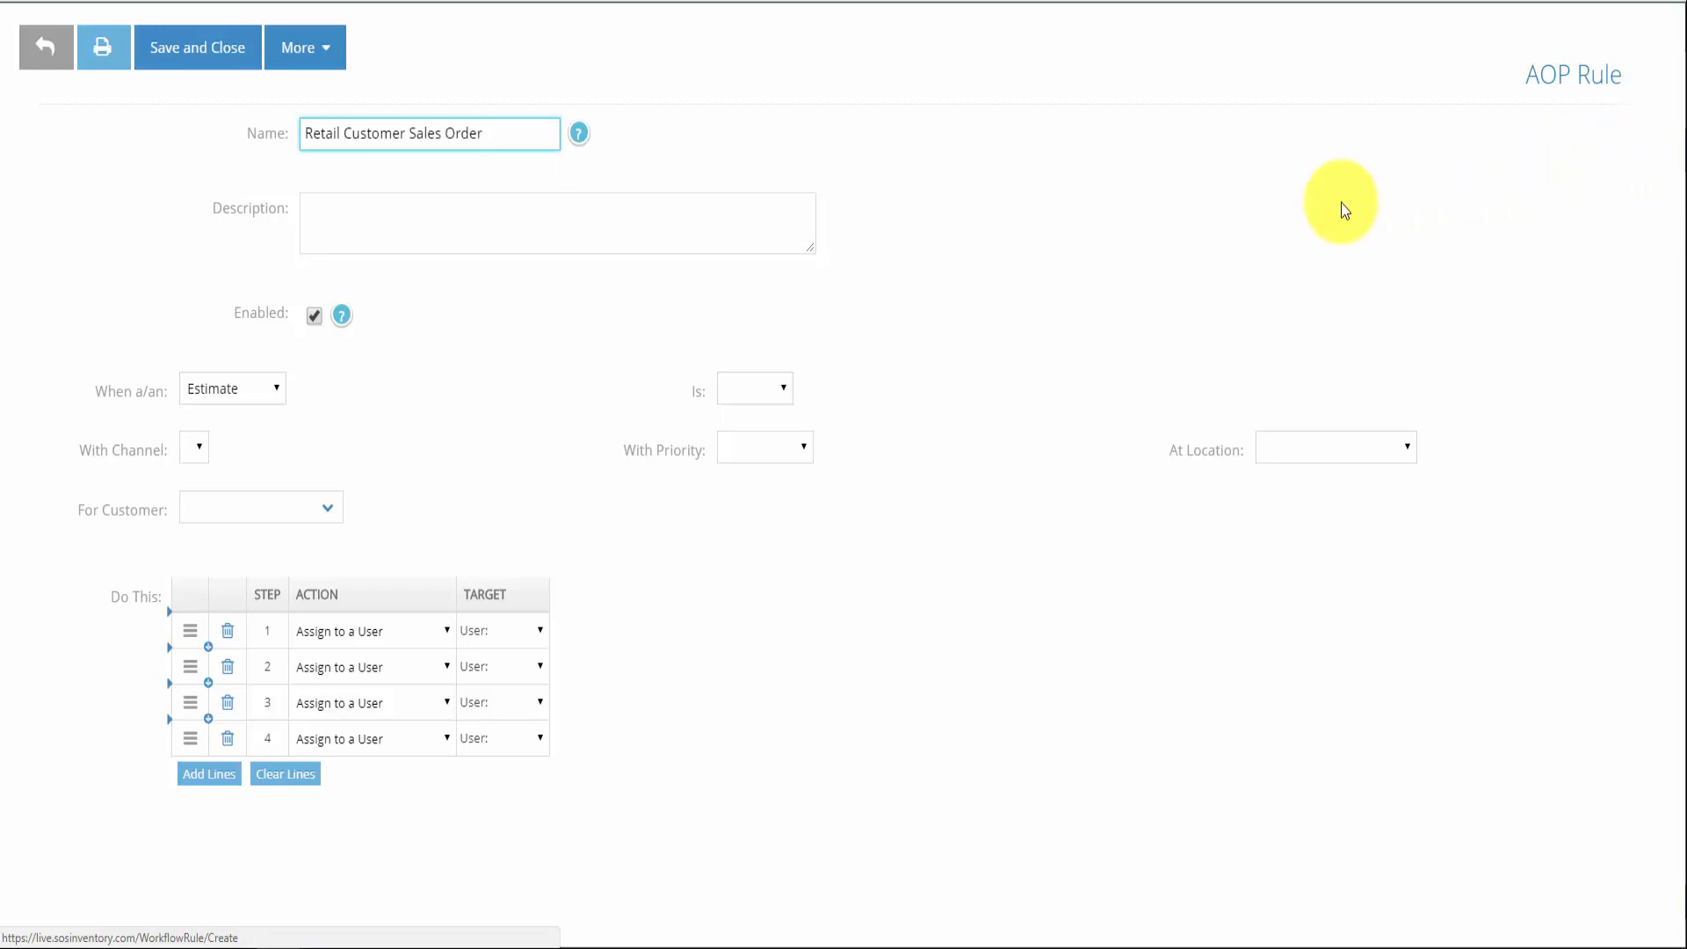
Trigger the rule when a Sales Order is Created for customer Retail Customer
{"action": "left_click", "coordinate": [273, 389]}
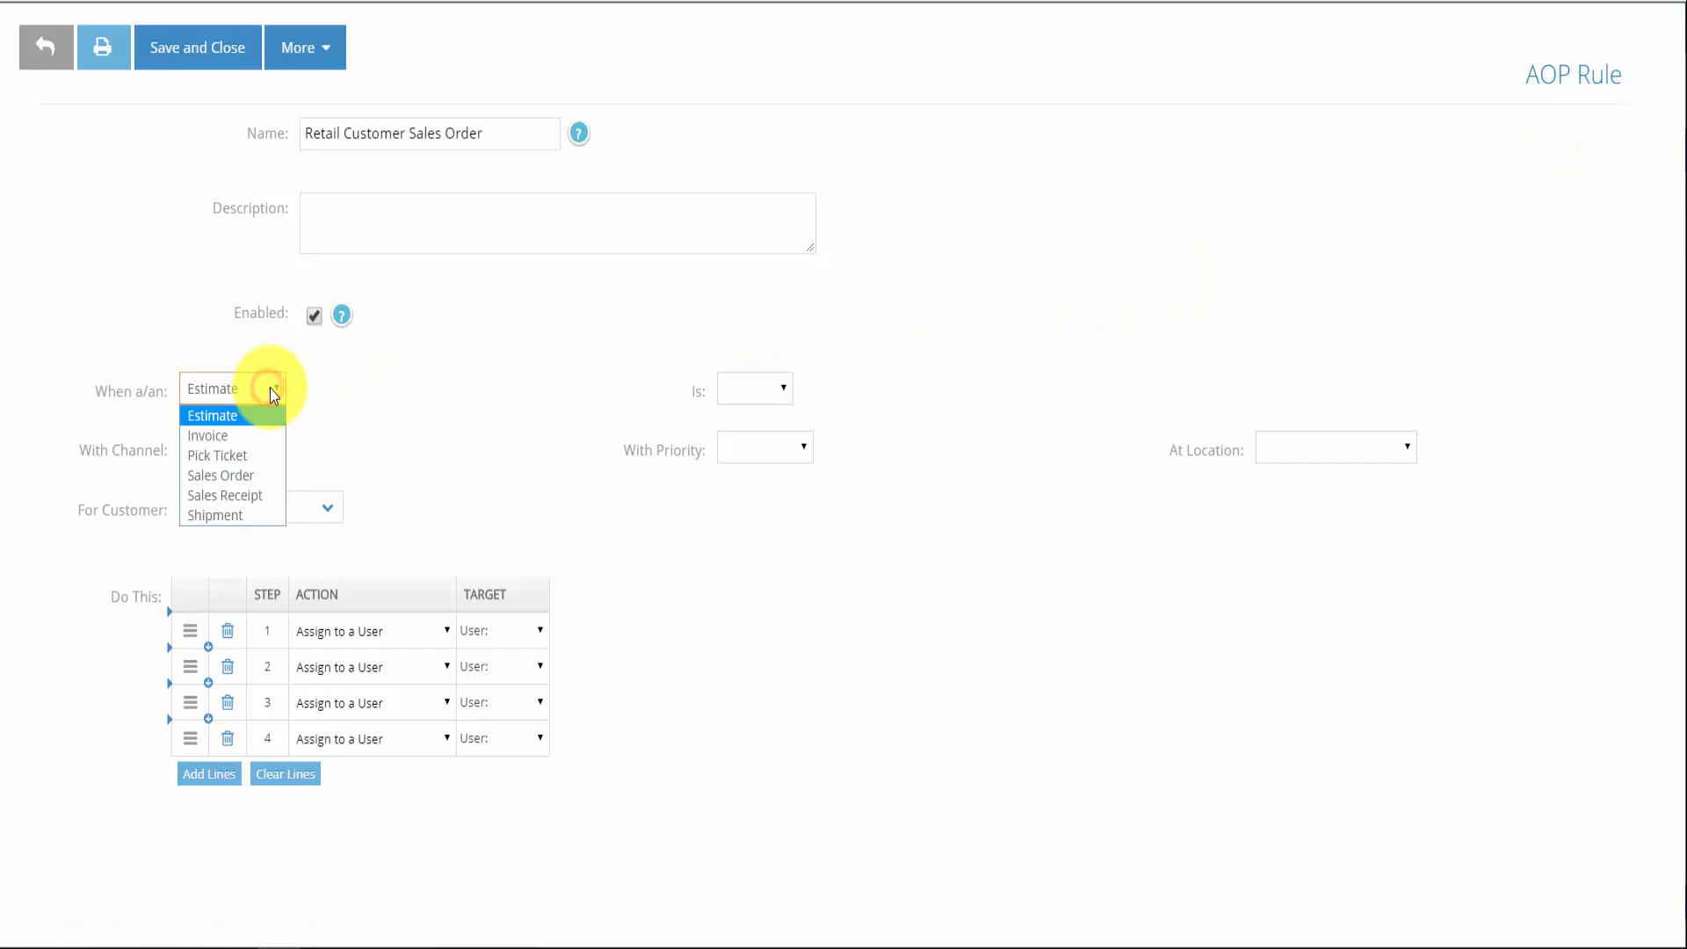
{"action": "left_click", "coordinate": [246, 475]}
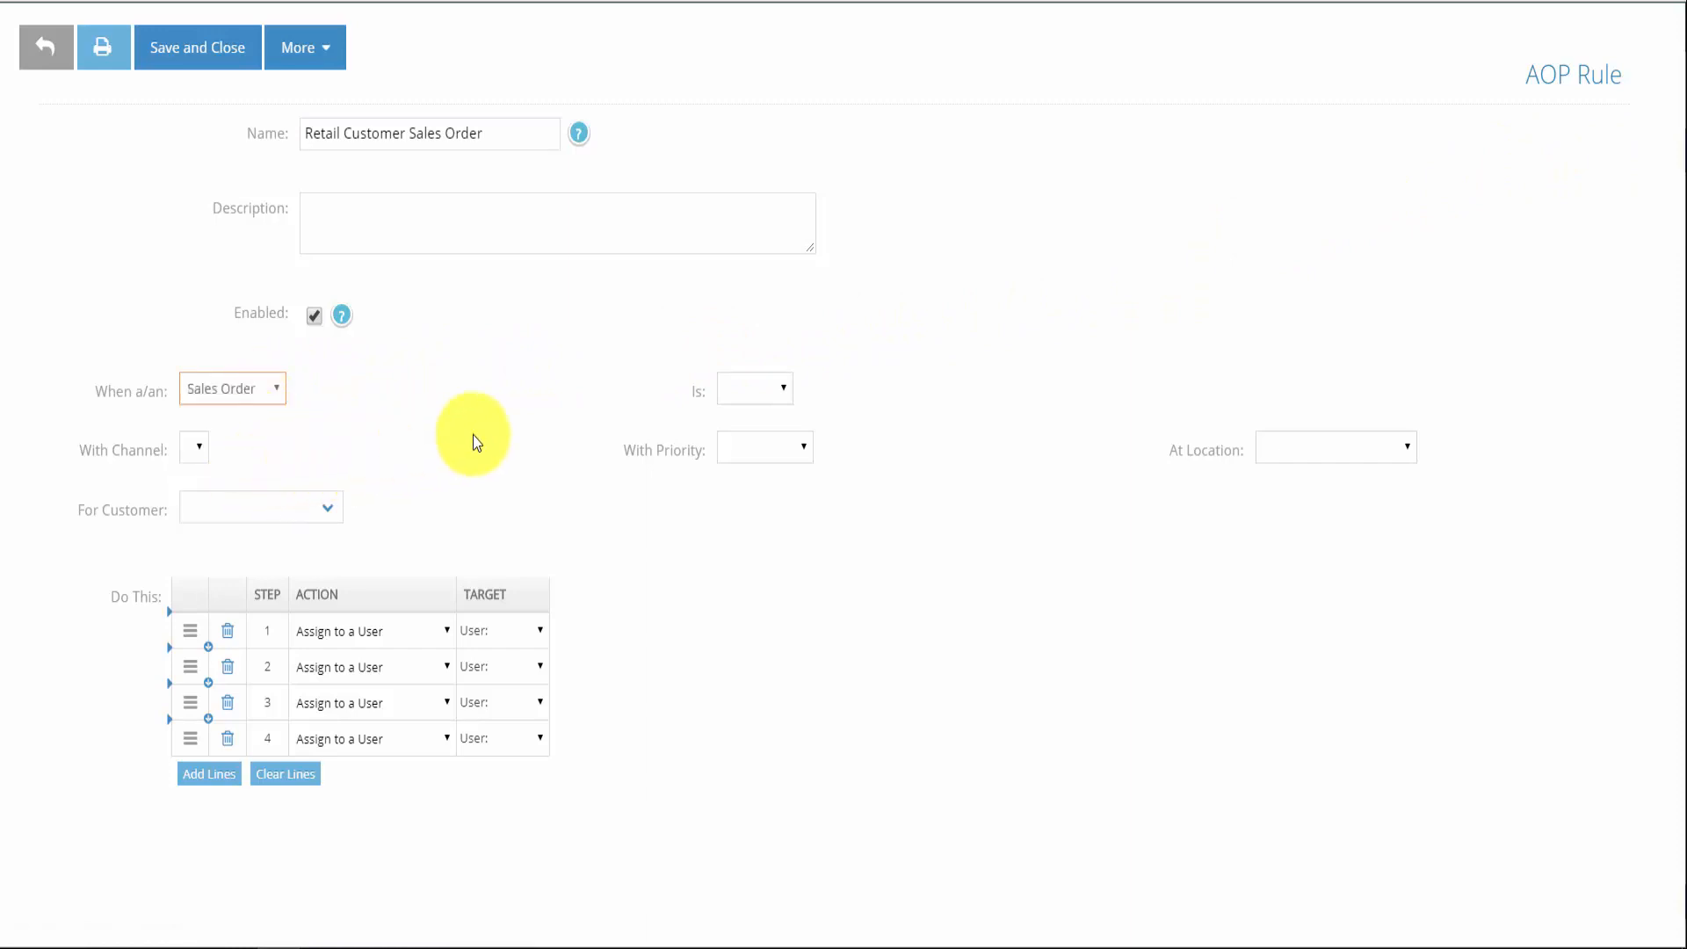
{"action": "left_click", "coordinate": [753, 387]}
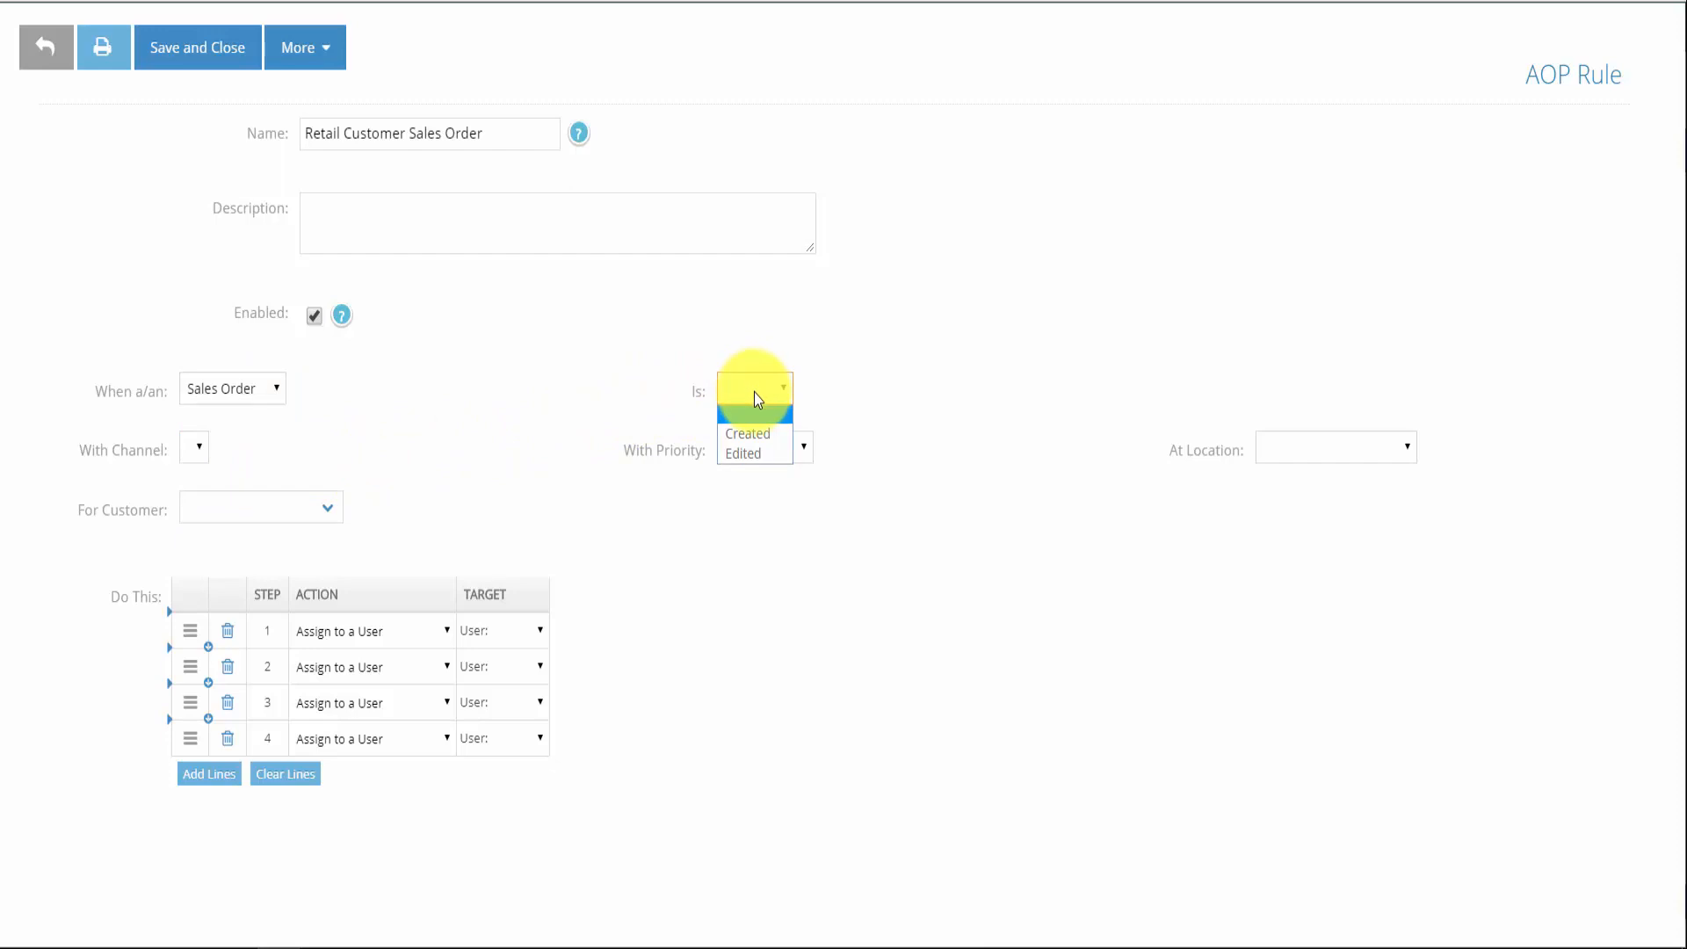
{"action": "left_click", "coordinate": [764, 434]}
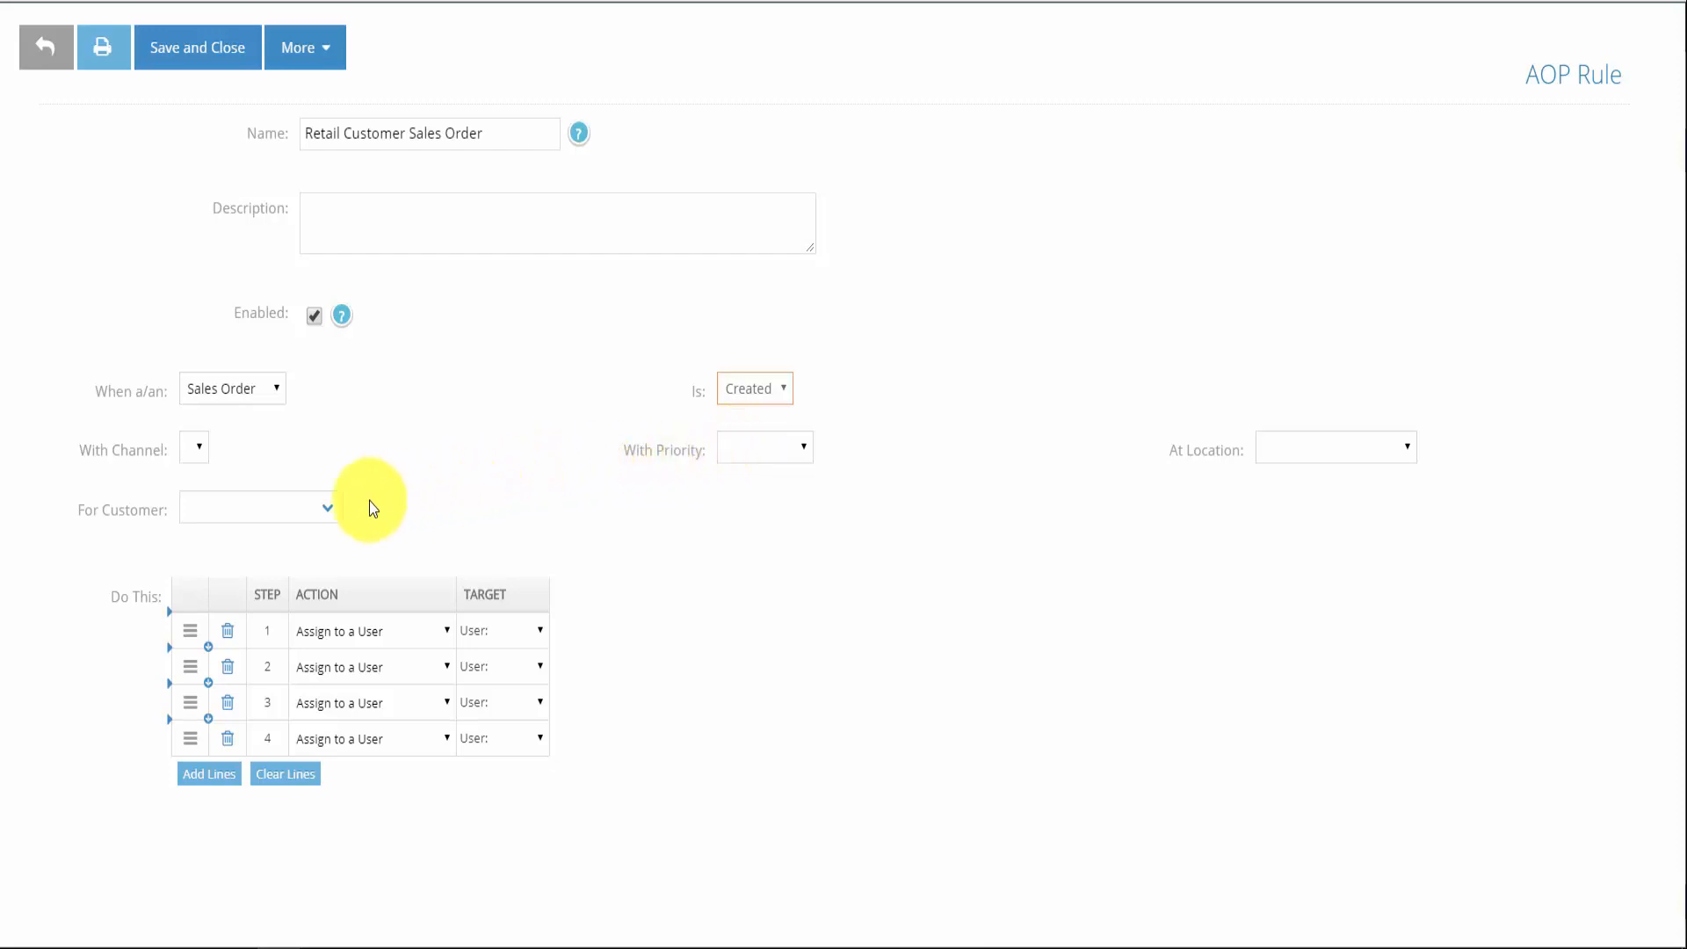
{"action": "left_click", "coordinate": [329, 513]}
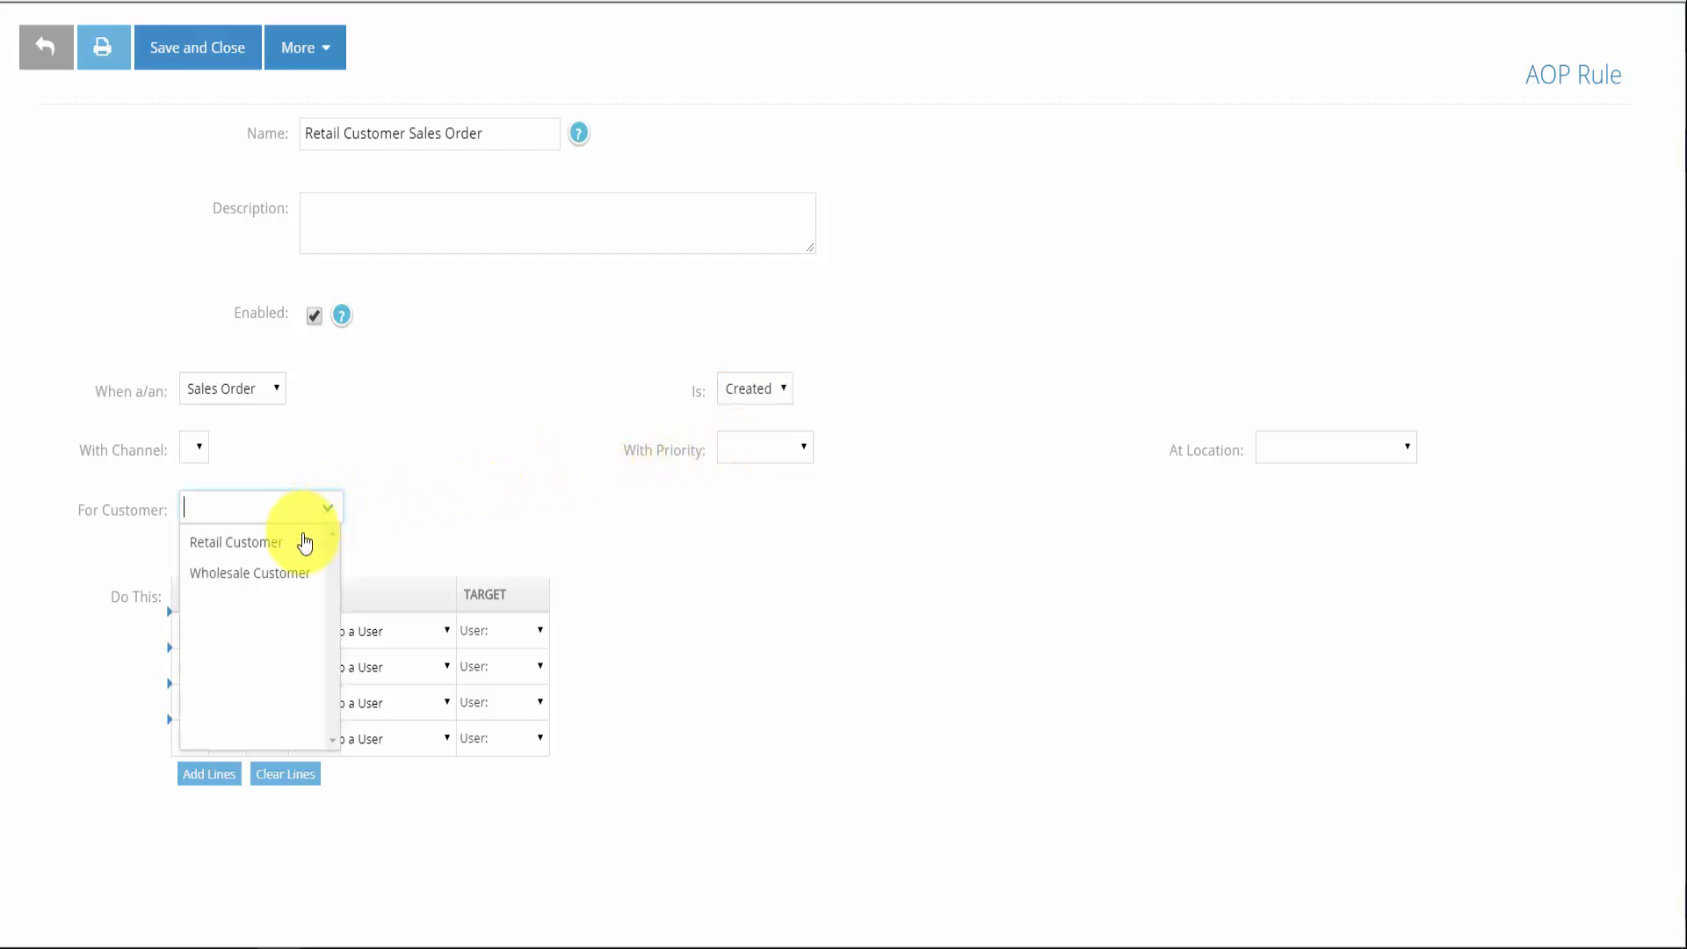
{"action": "left_click", "coordinate": [298, 542]}
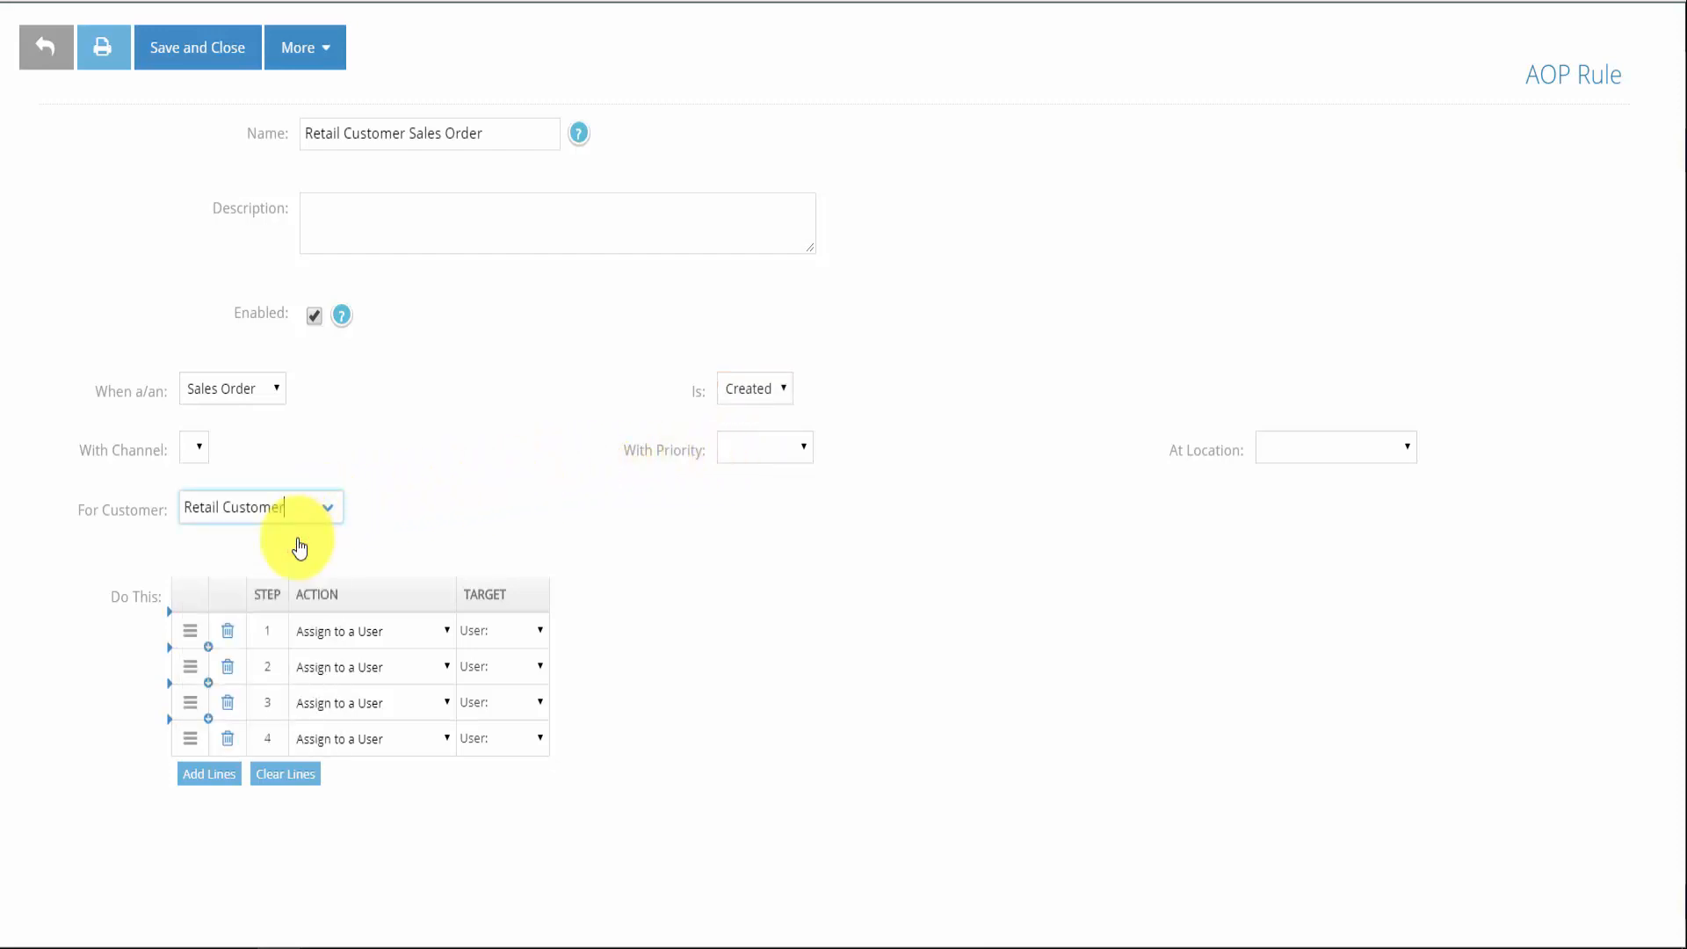
Make rule step 1 move the order to stage Received
{"action": "left_click", "coordinate": [371, 629]}
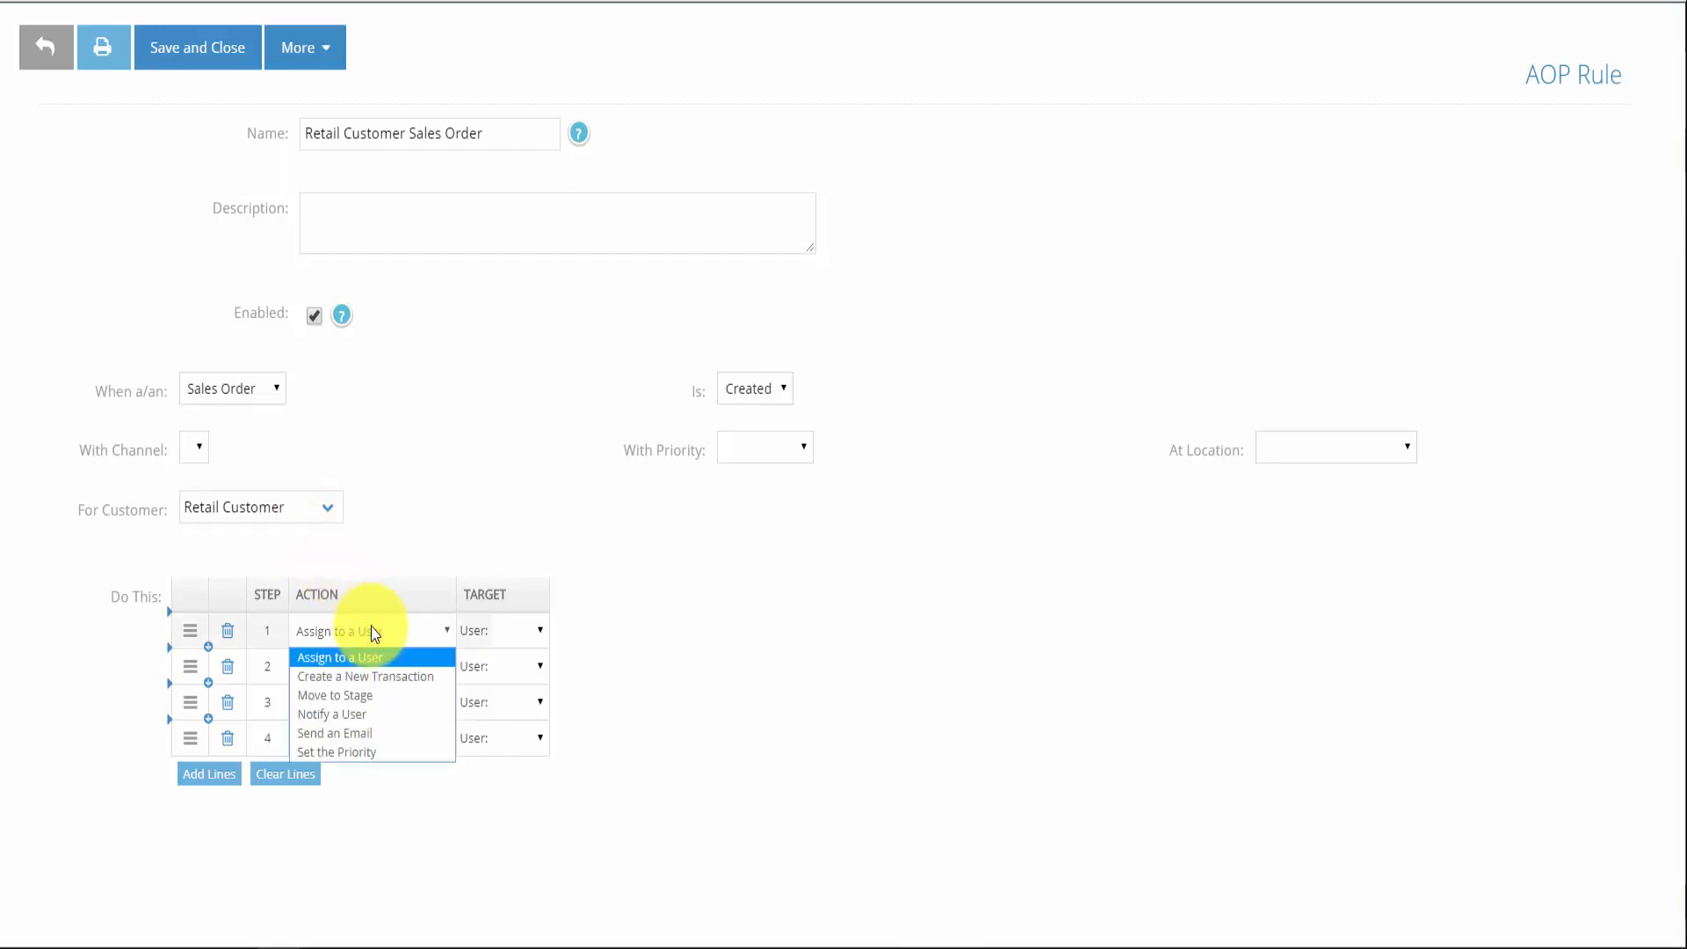
{"action": "left_click", "coordinate": [369, 695]}
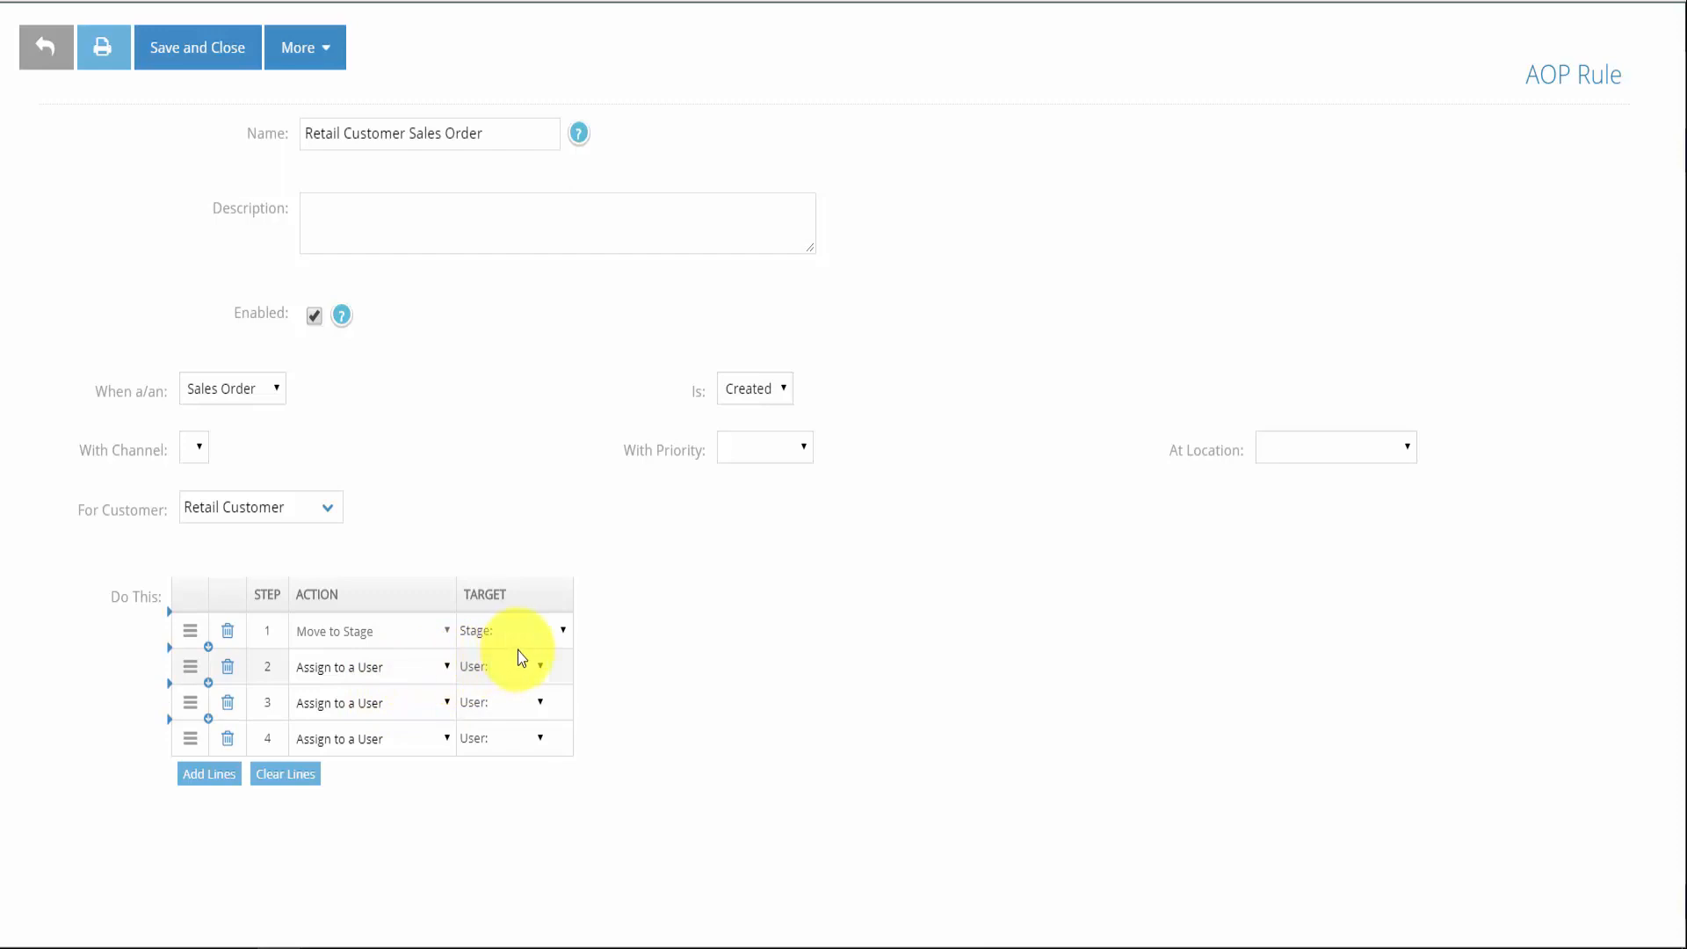
{"action": "left_click", "coordinate": [536, 633]}
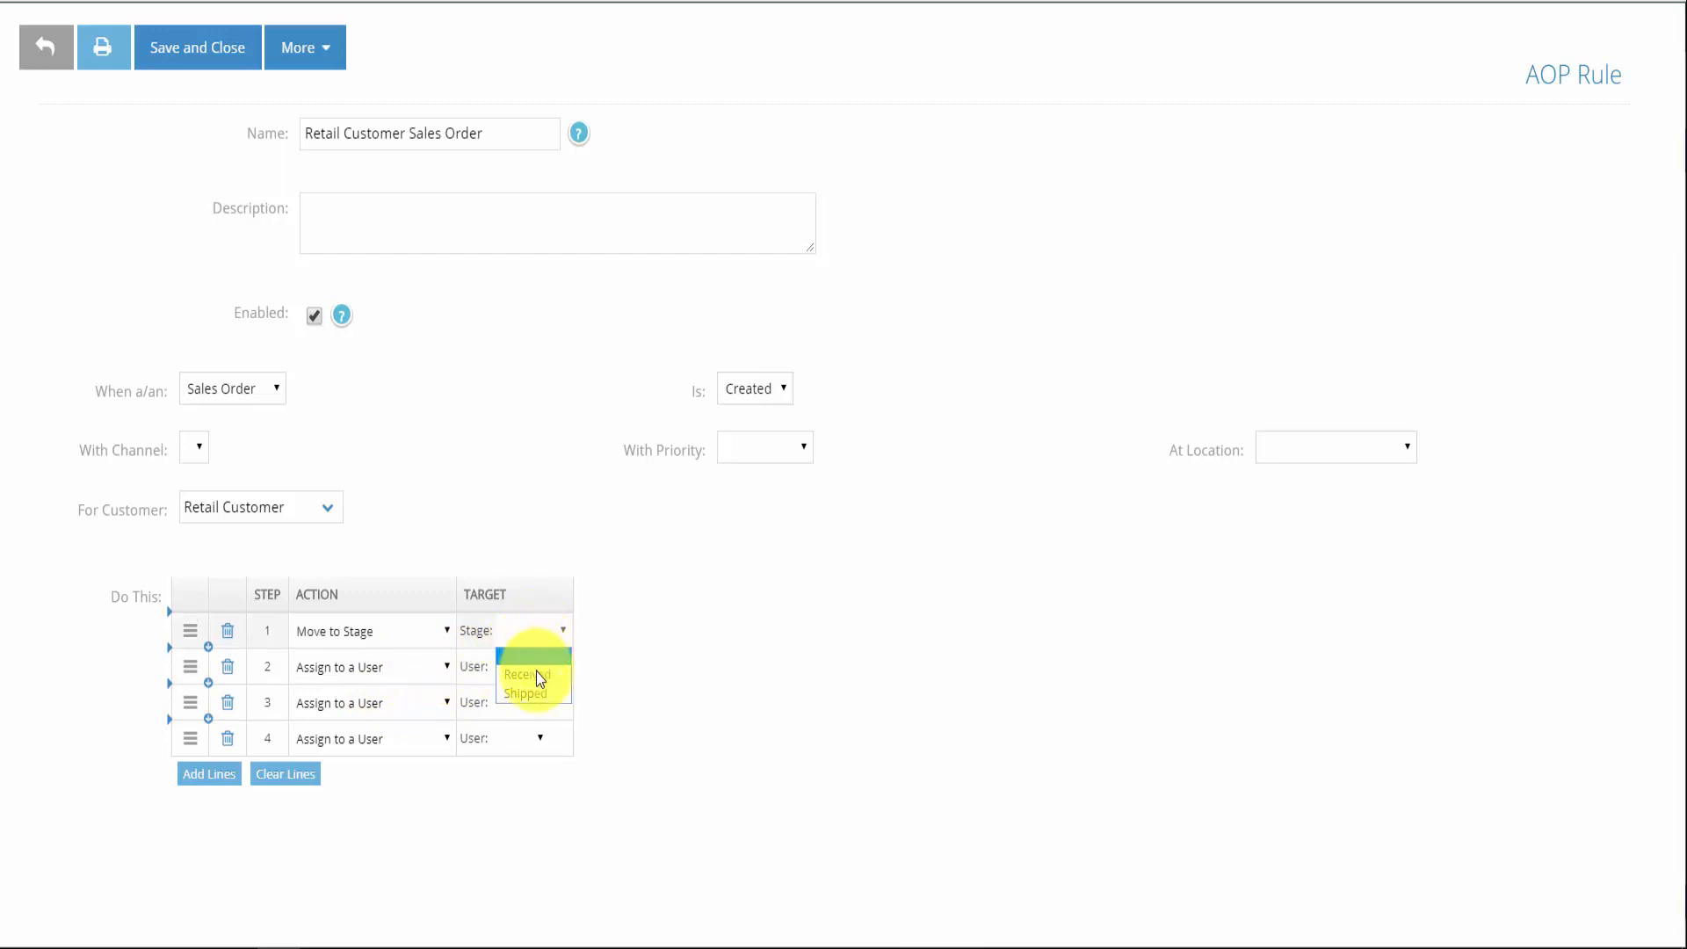
{"action": "left_click", "coordinate": [536, 675]}
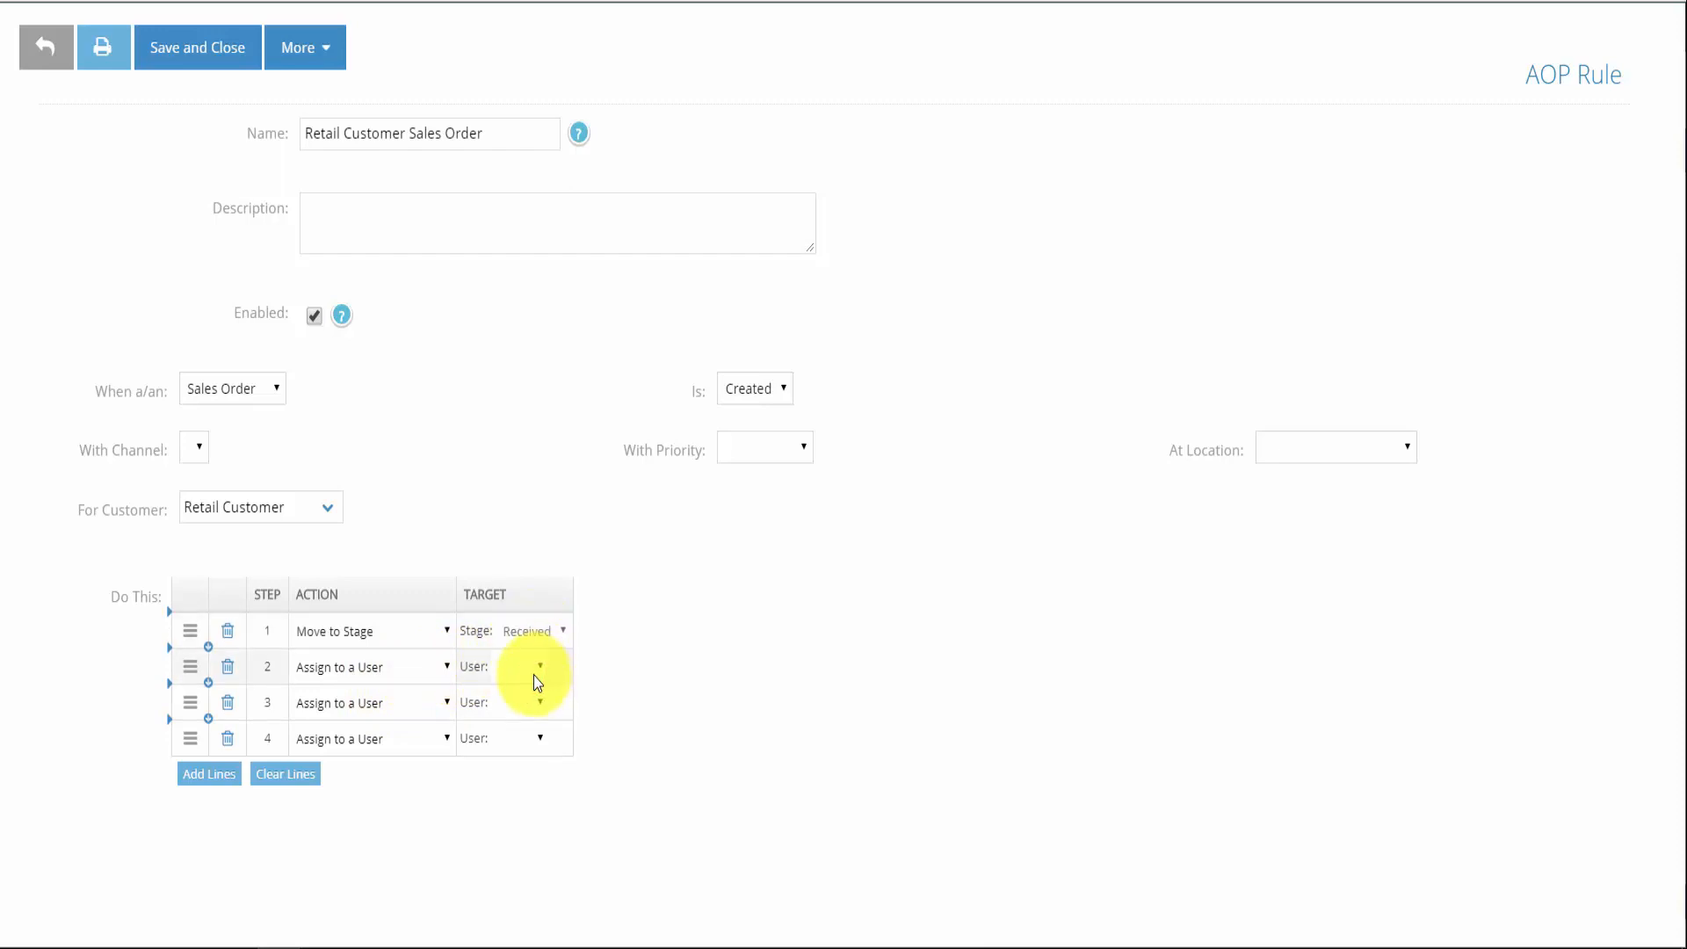
Make rule step 2 assign the order to the user named User
{"action": "left_click", "coordinate": [403, 670]}
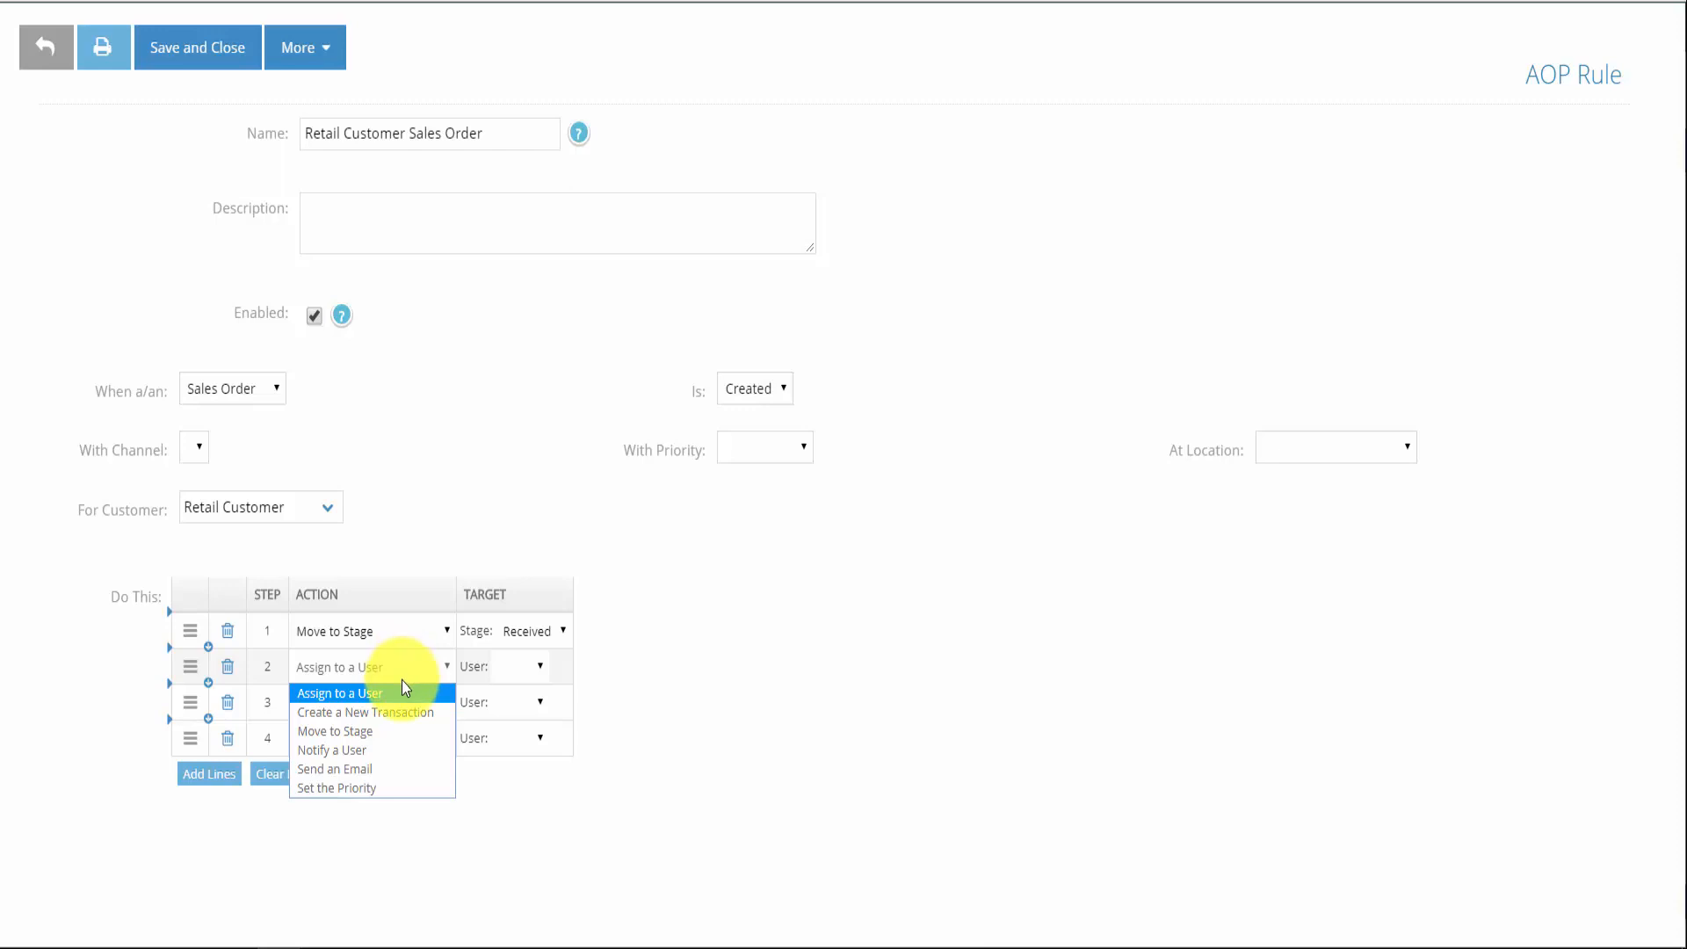
{"action": "left_click", "coordinate": [401, 685]}
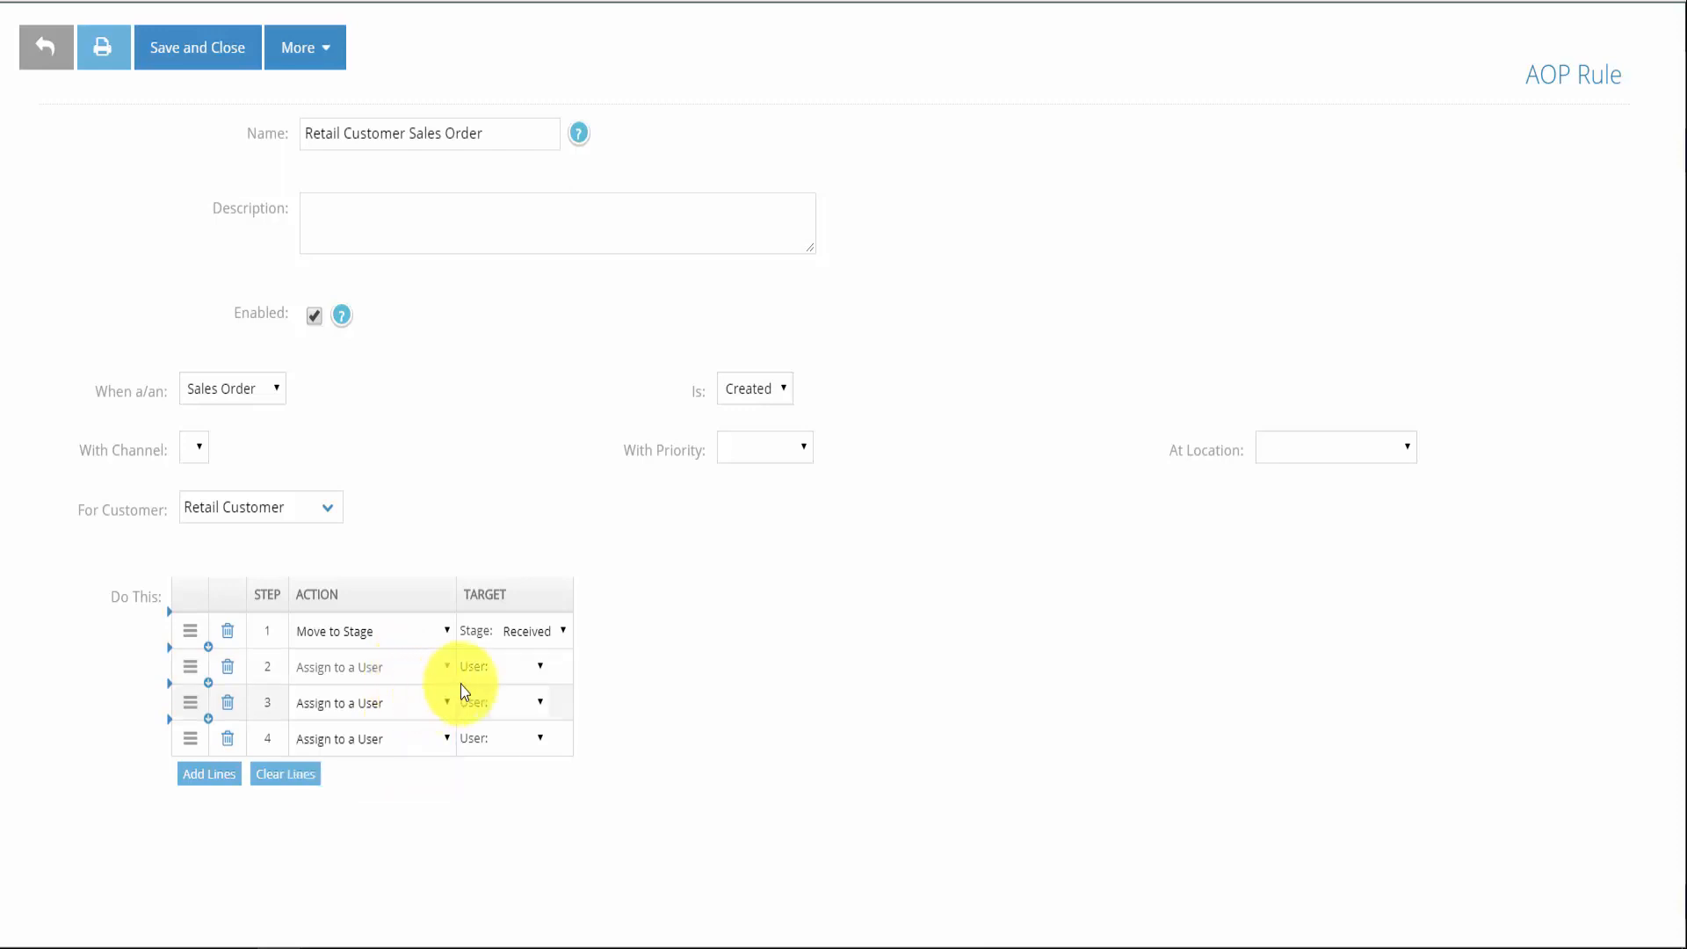
{"action": "left_click", "coordinate": [535, 666]}
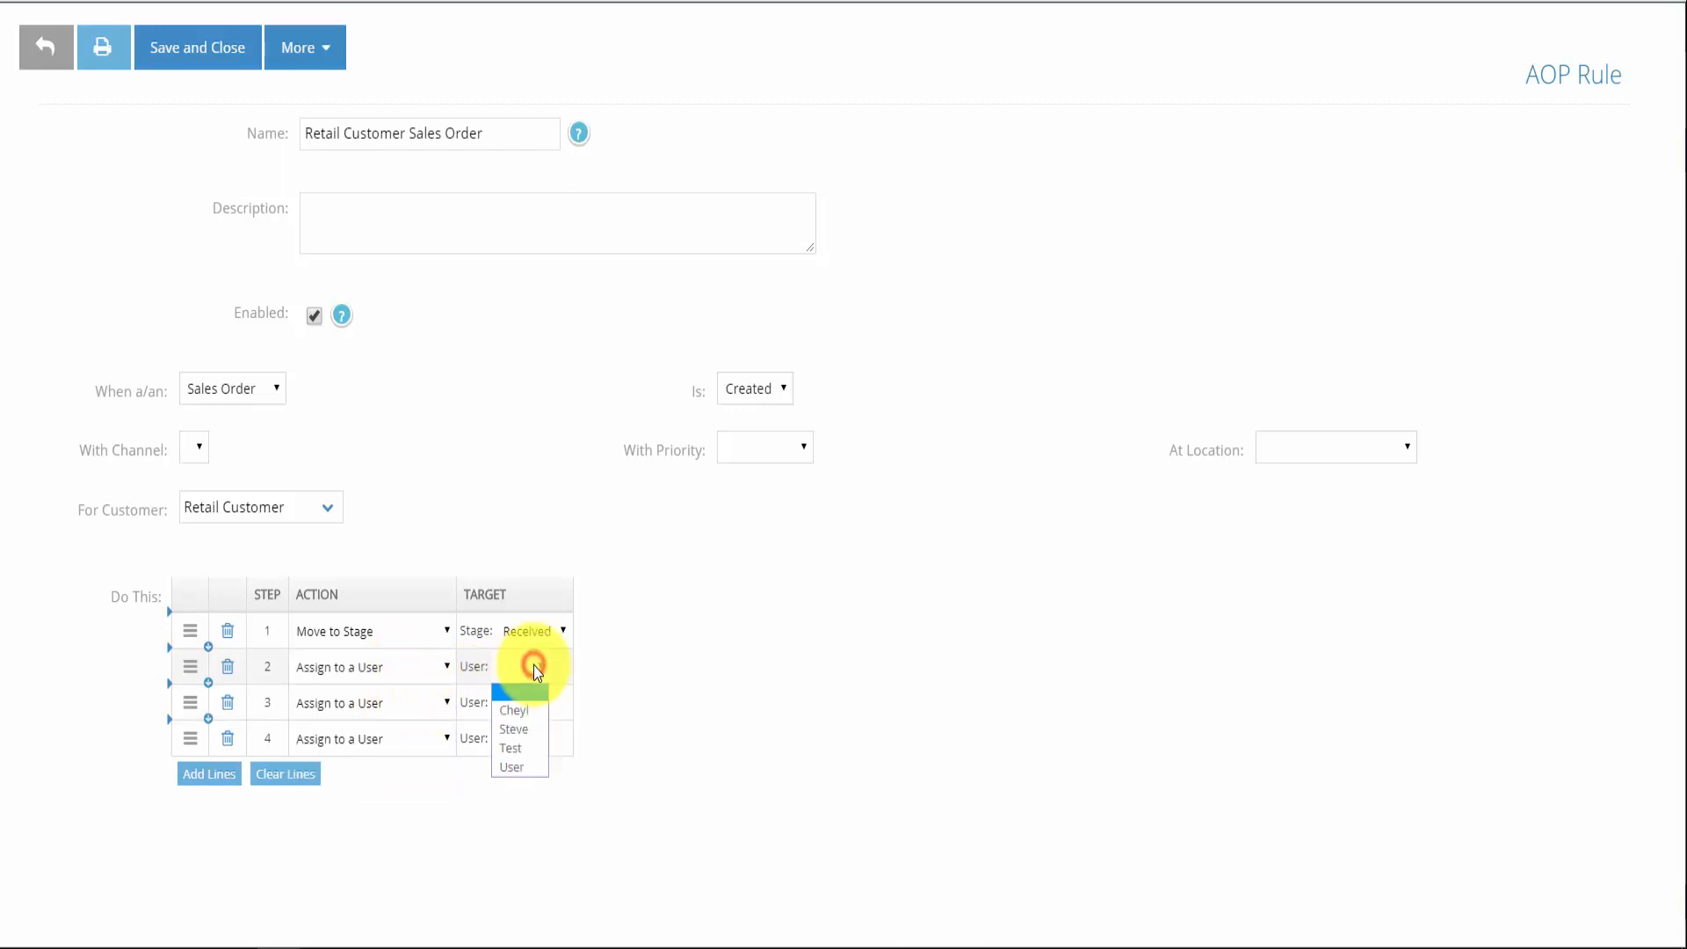
{"action": "left_click", "coordinate": [530, 768]}
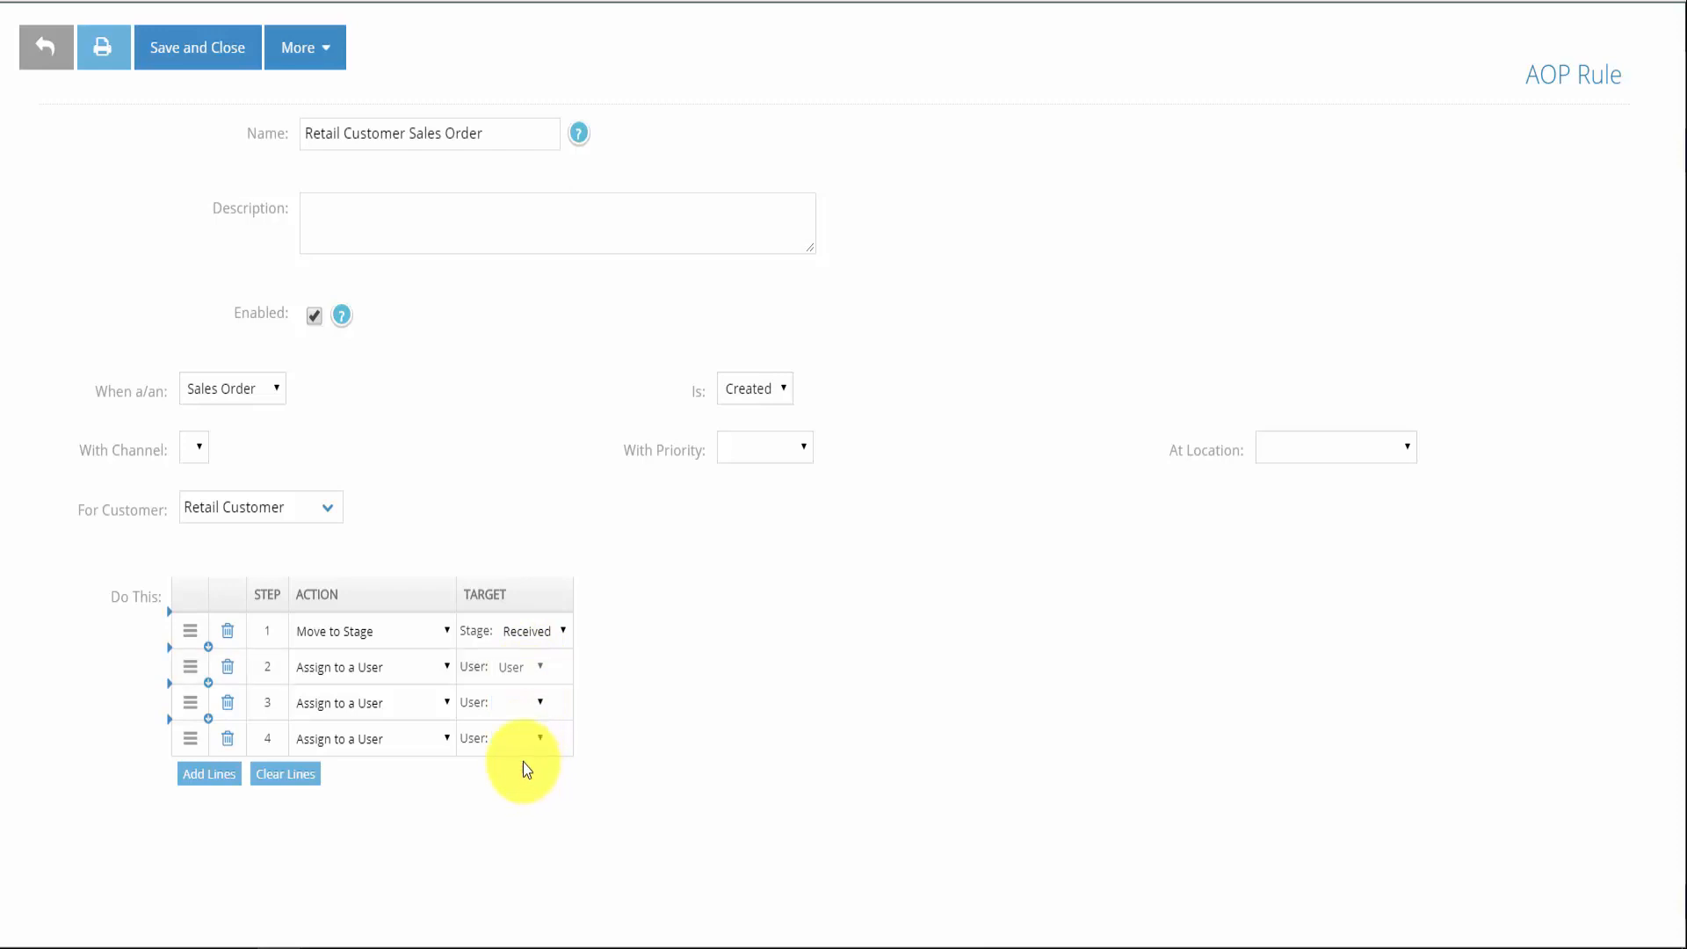
Make rule step 3 notify the user named User
{"action": "left_click", "coordinate": [413, 703]}
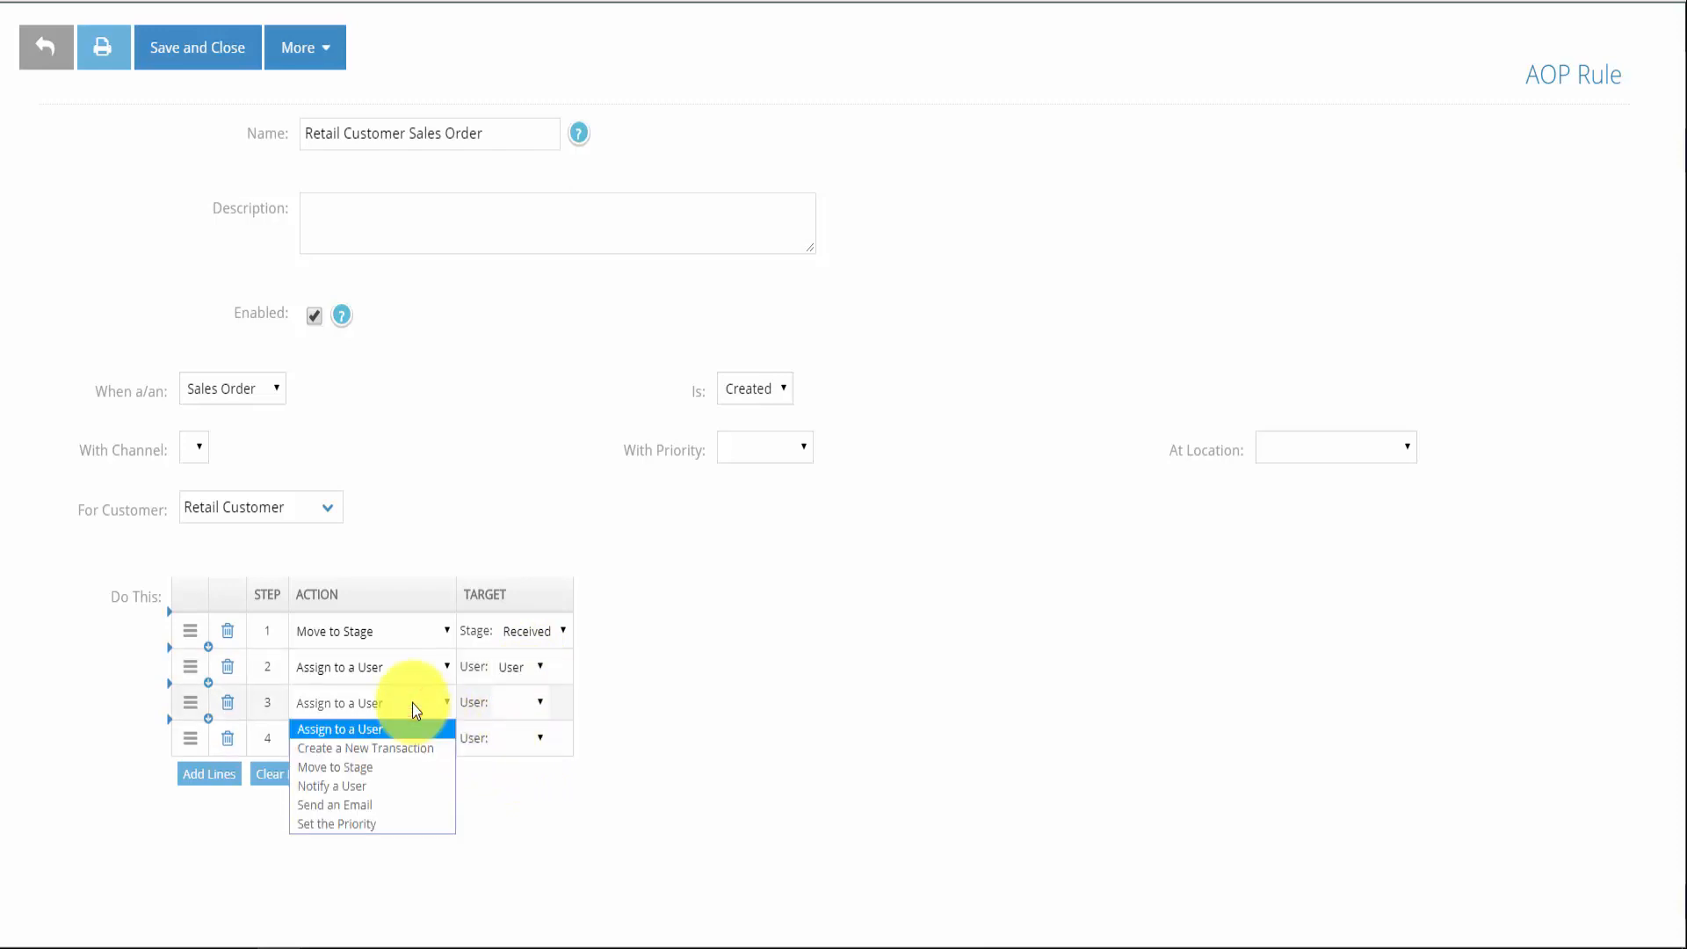
{"action": "left_click", "coordinate": [392, 785]}
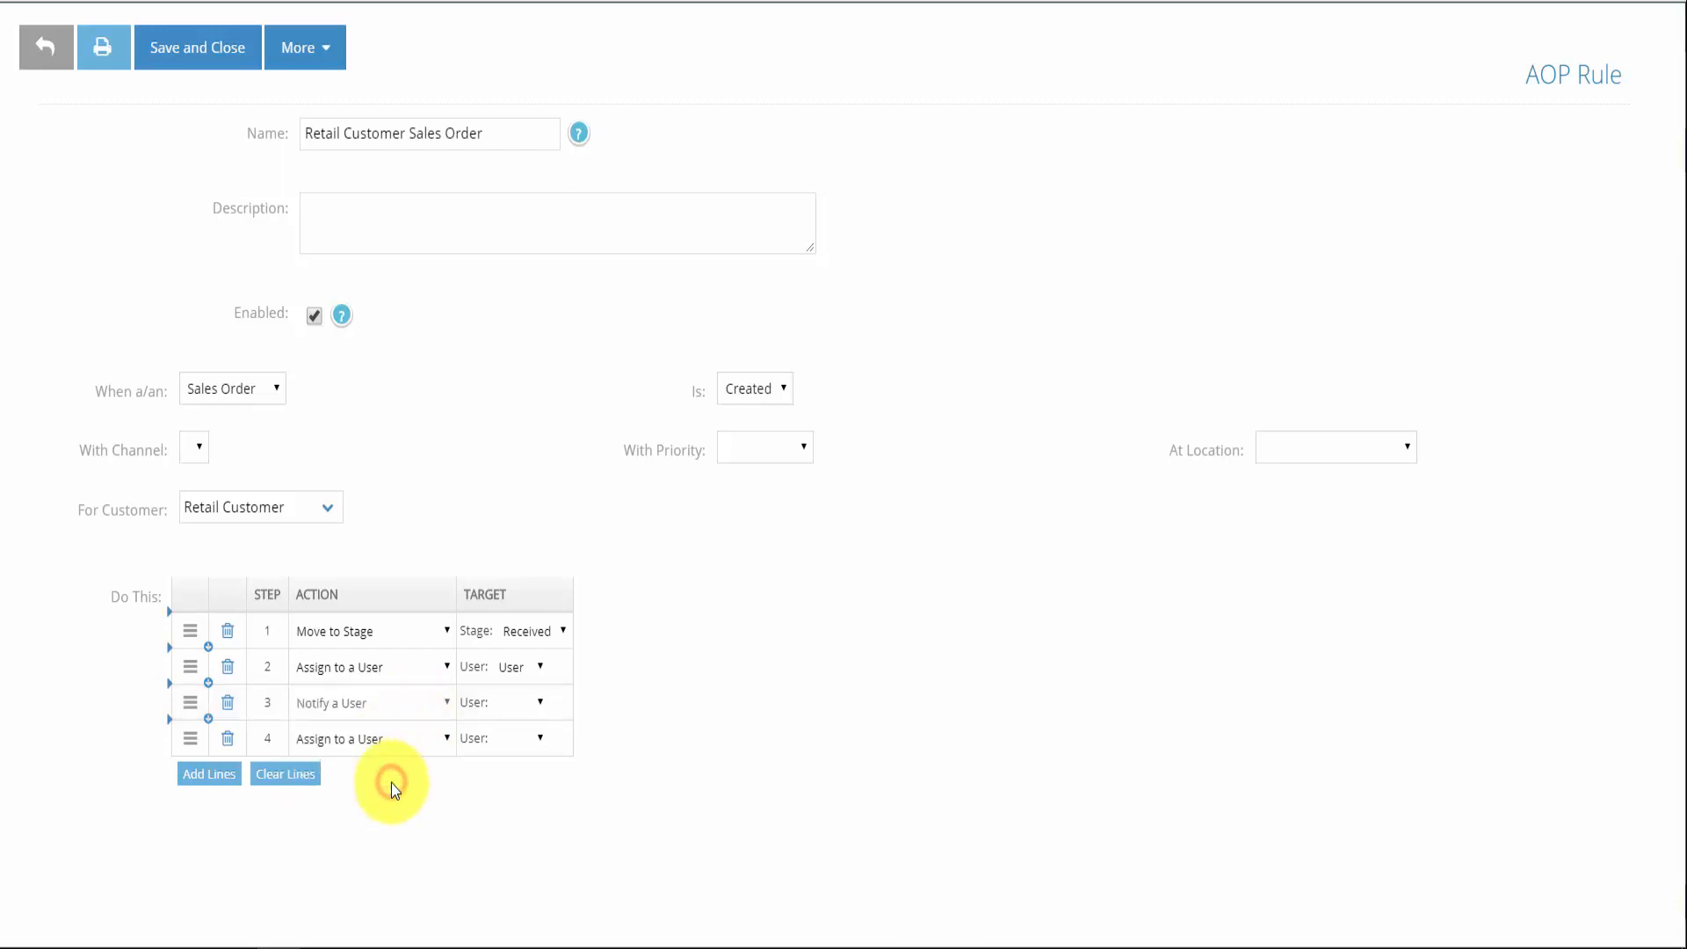
{"action": "left_click", "coordinate": [534, 702]}
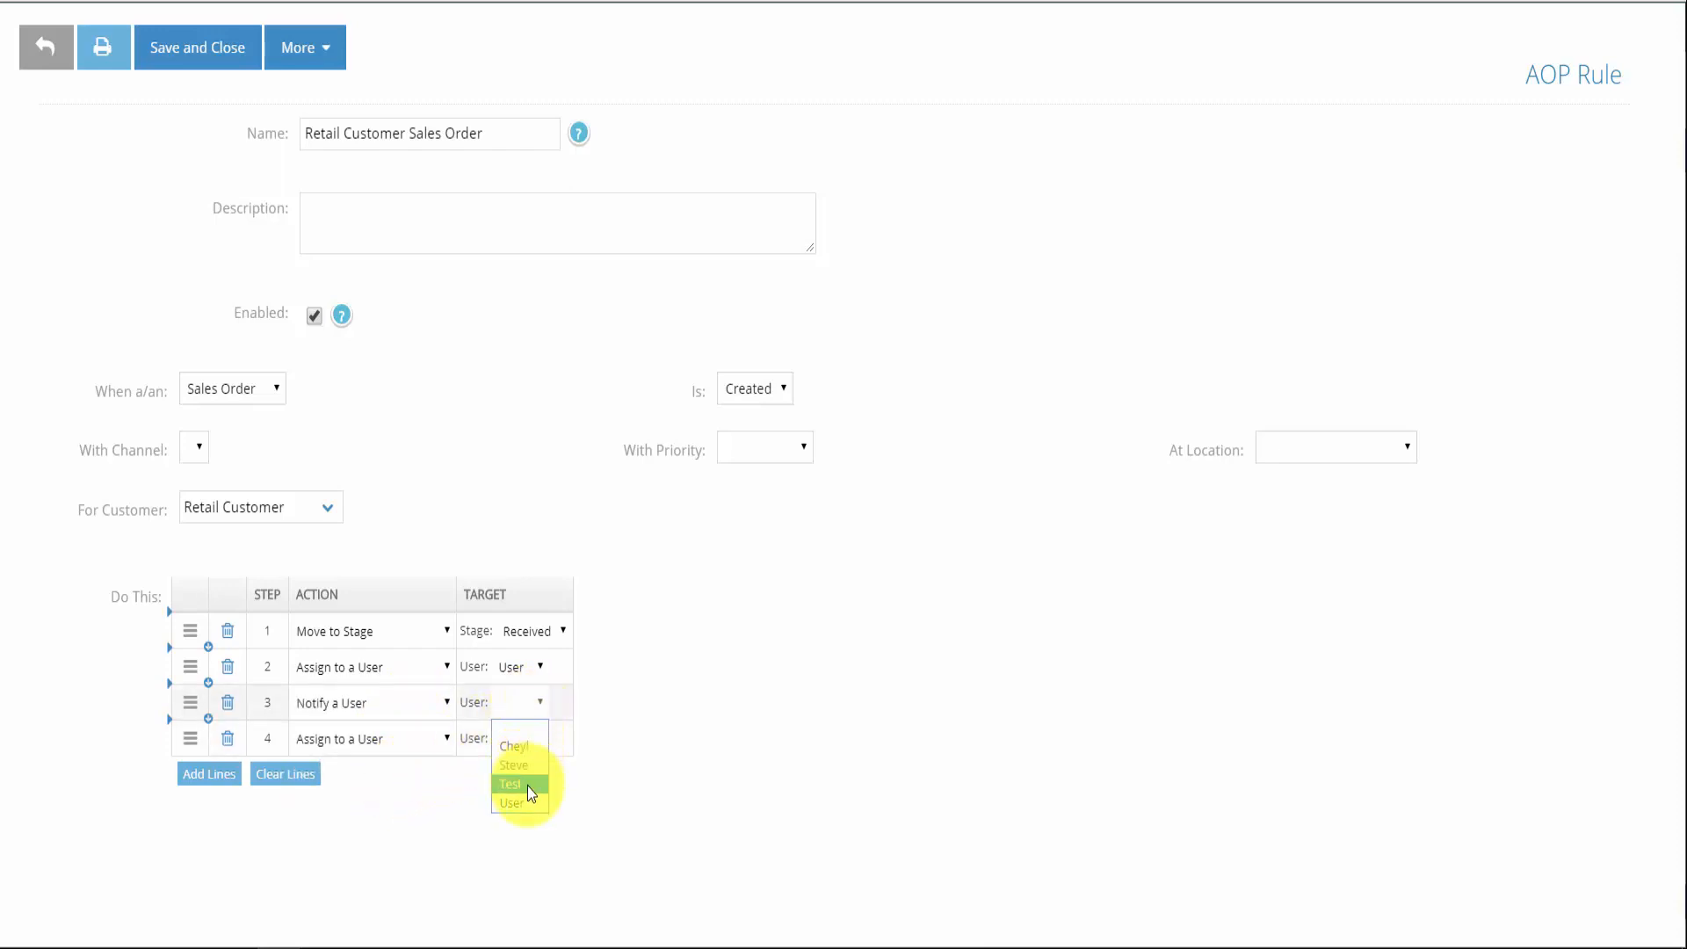
{"action": "left_click", "coordinate": [527, 801]}
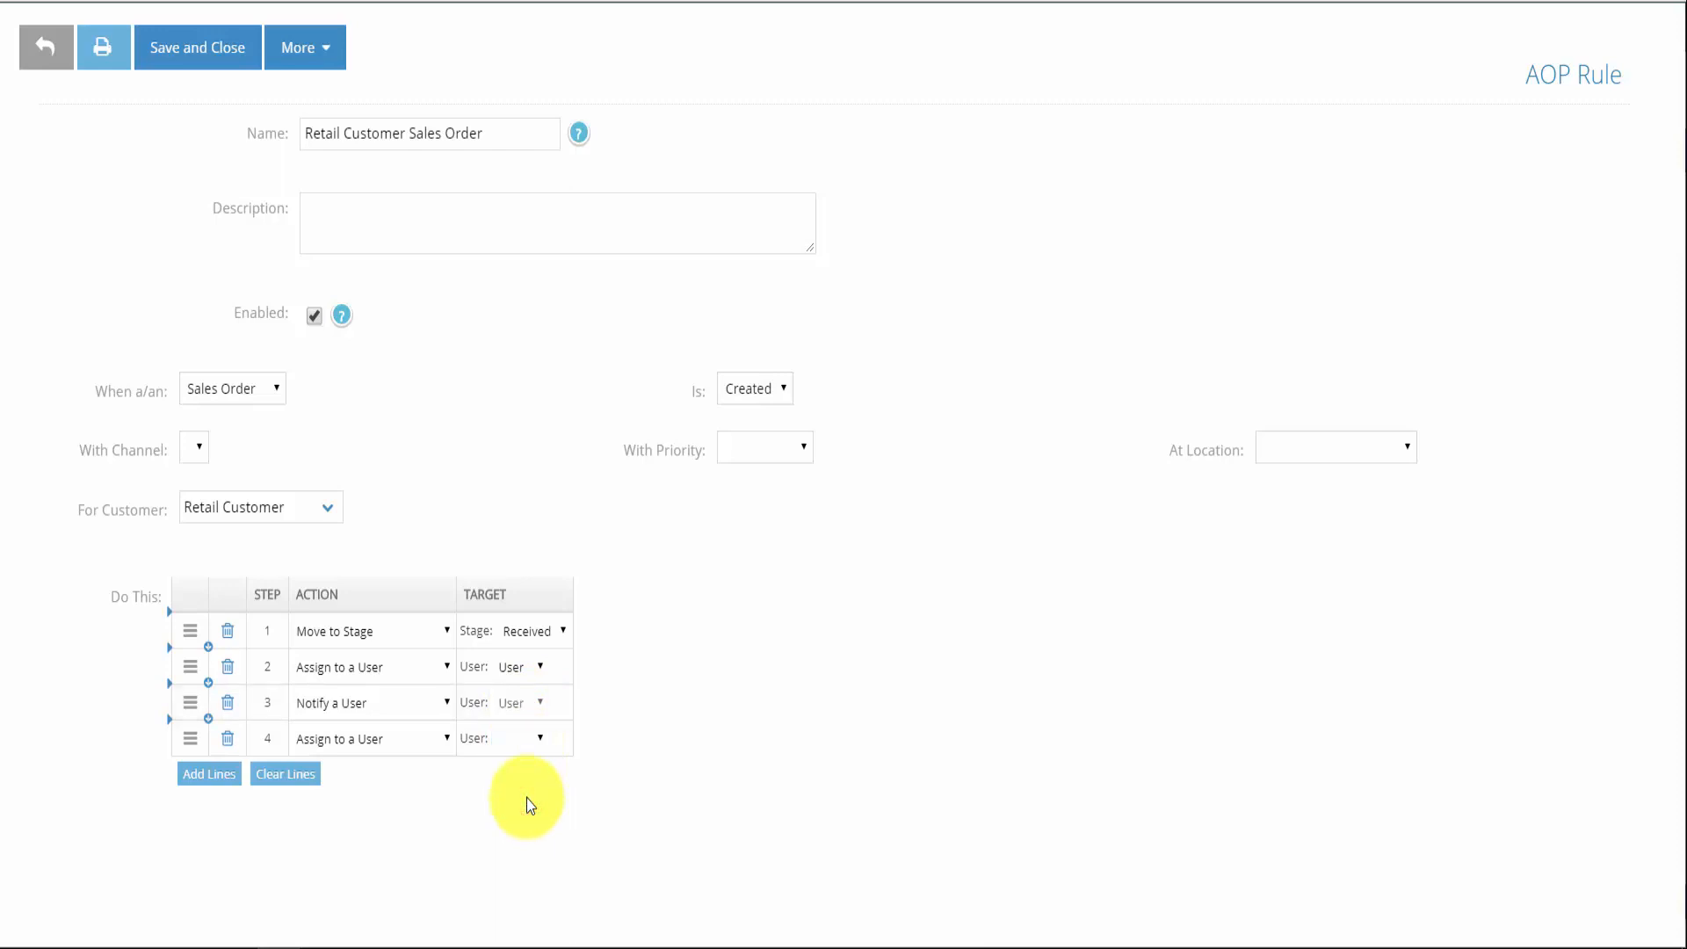
{"action": "left_click", "coordinate": [430, 739]}
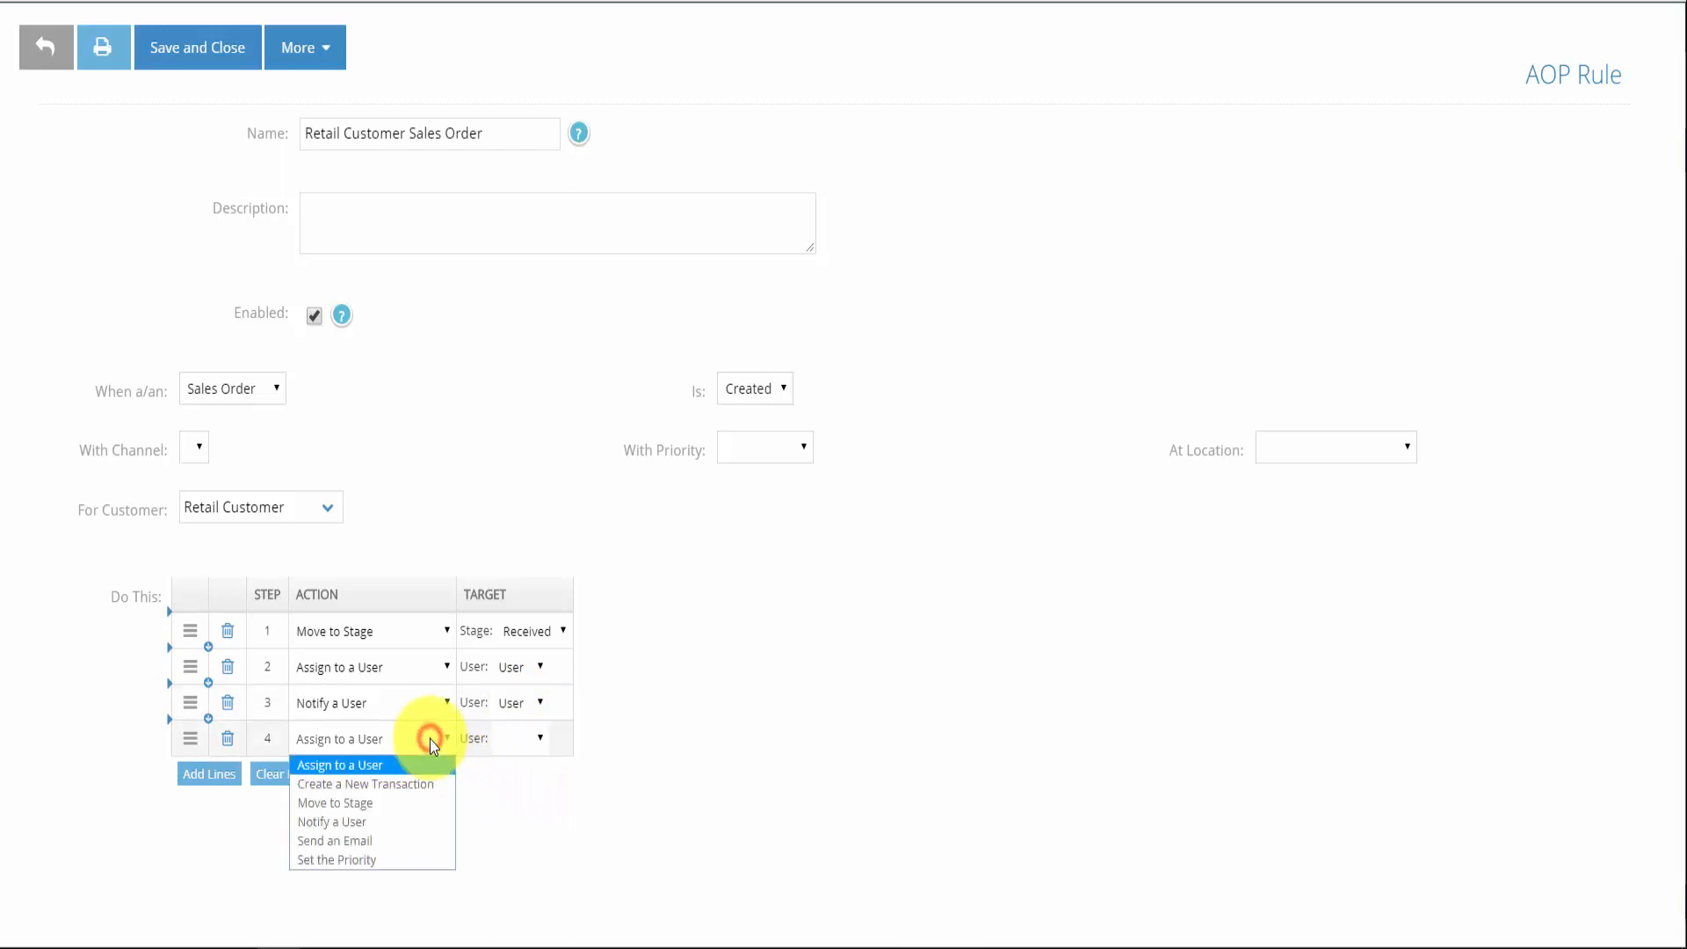
Make step 4 send an email to the support address with the Default Sales Order template
{"action": "left_click", "coordinate": [406, 841]}
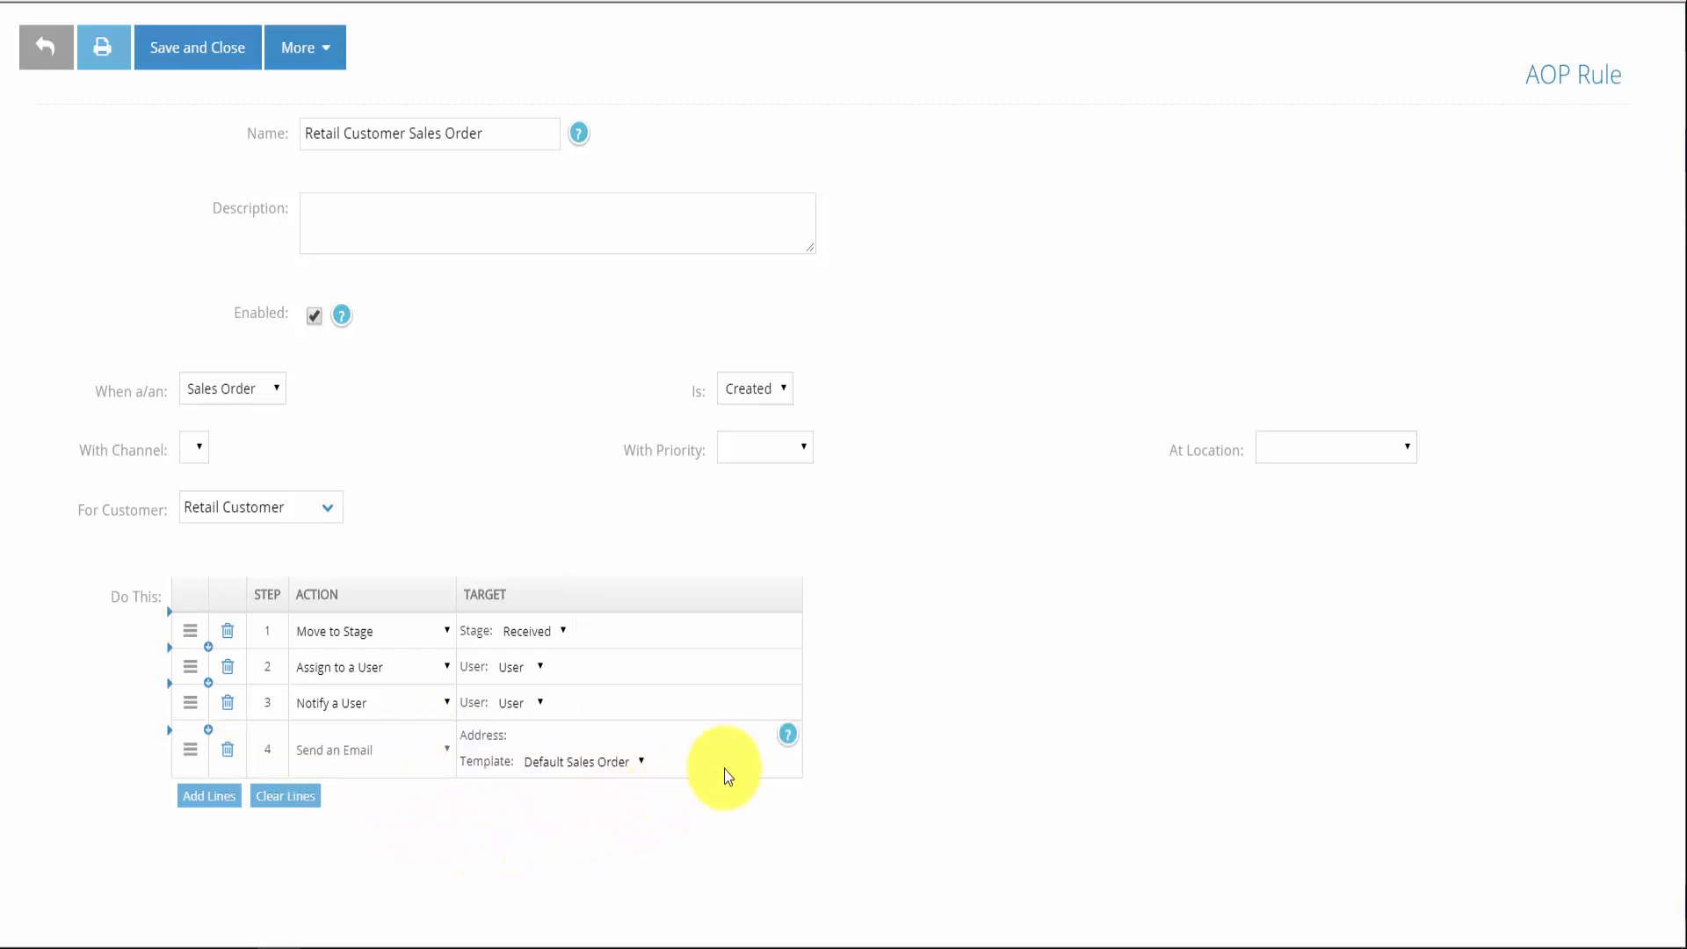
{"action": "mouse_move", "coordinate": [782, 742]}
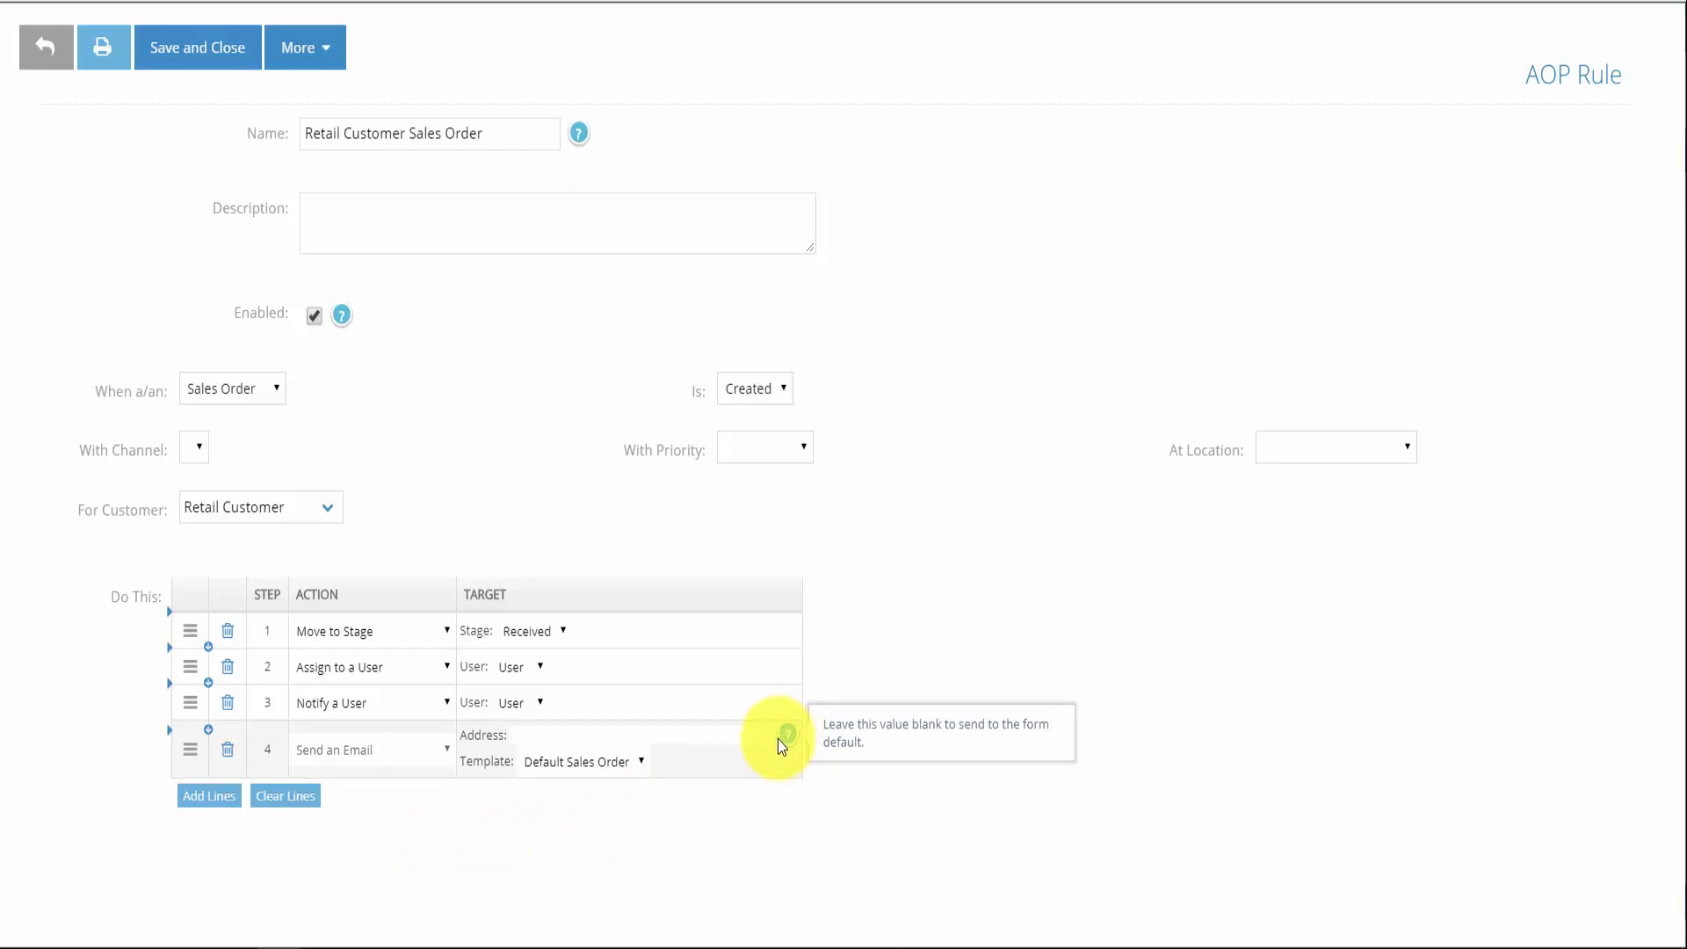
{"action": "left_click", "coordinate": [708, 736]}
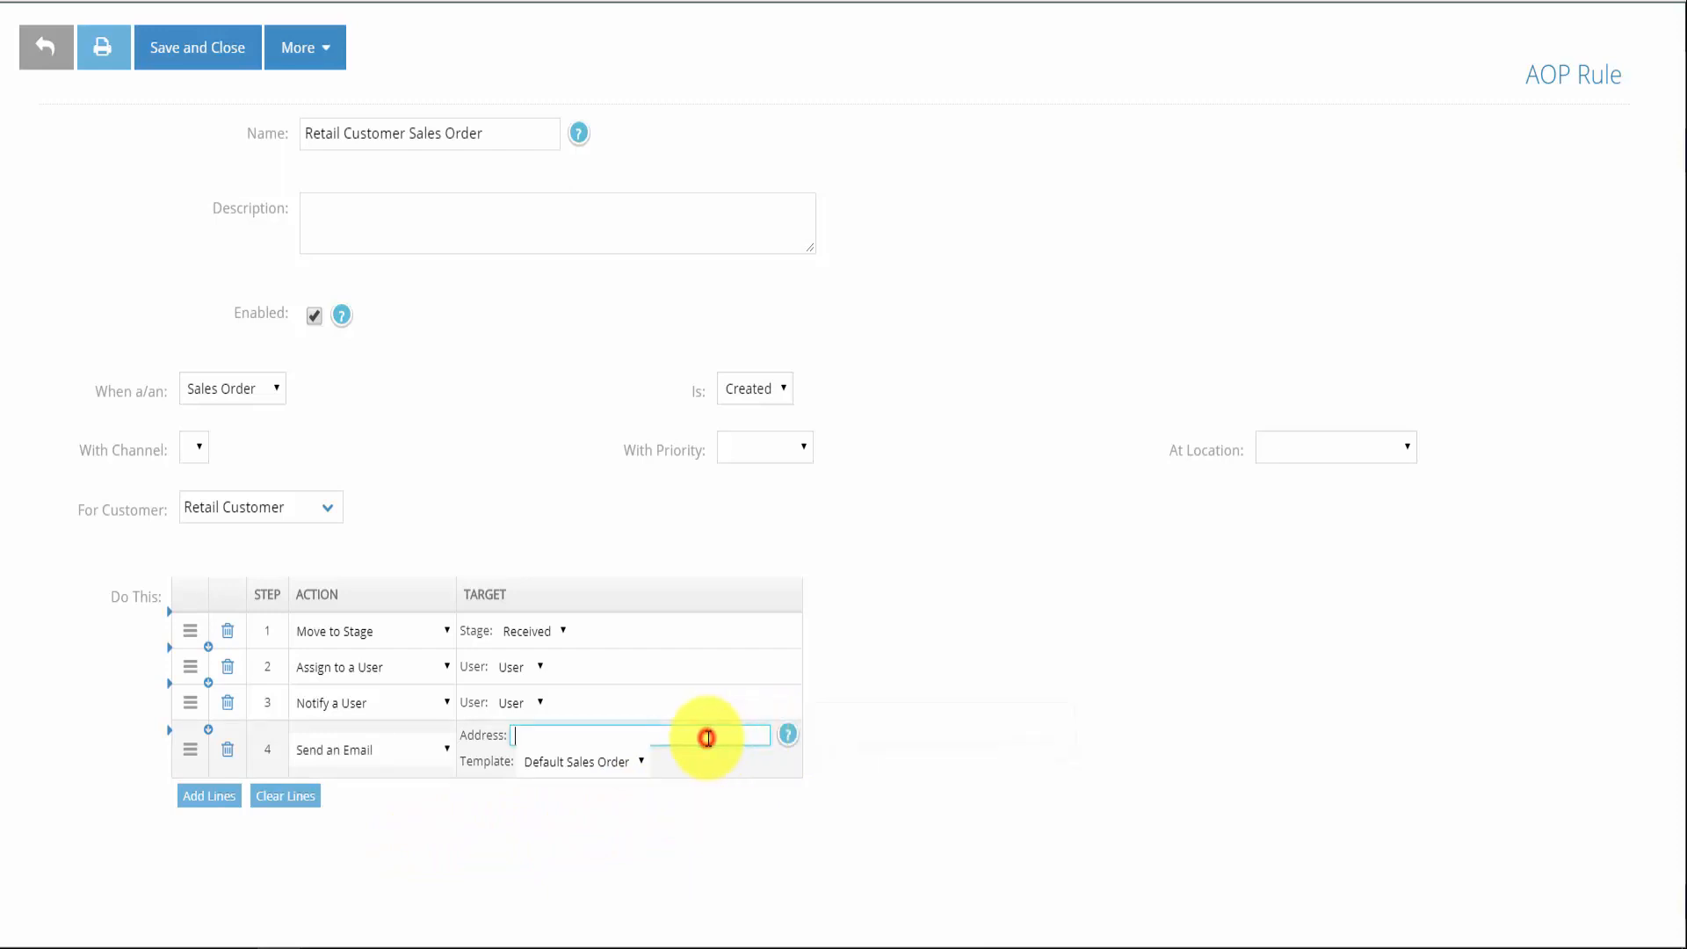
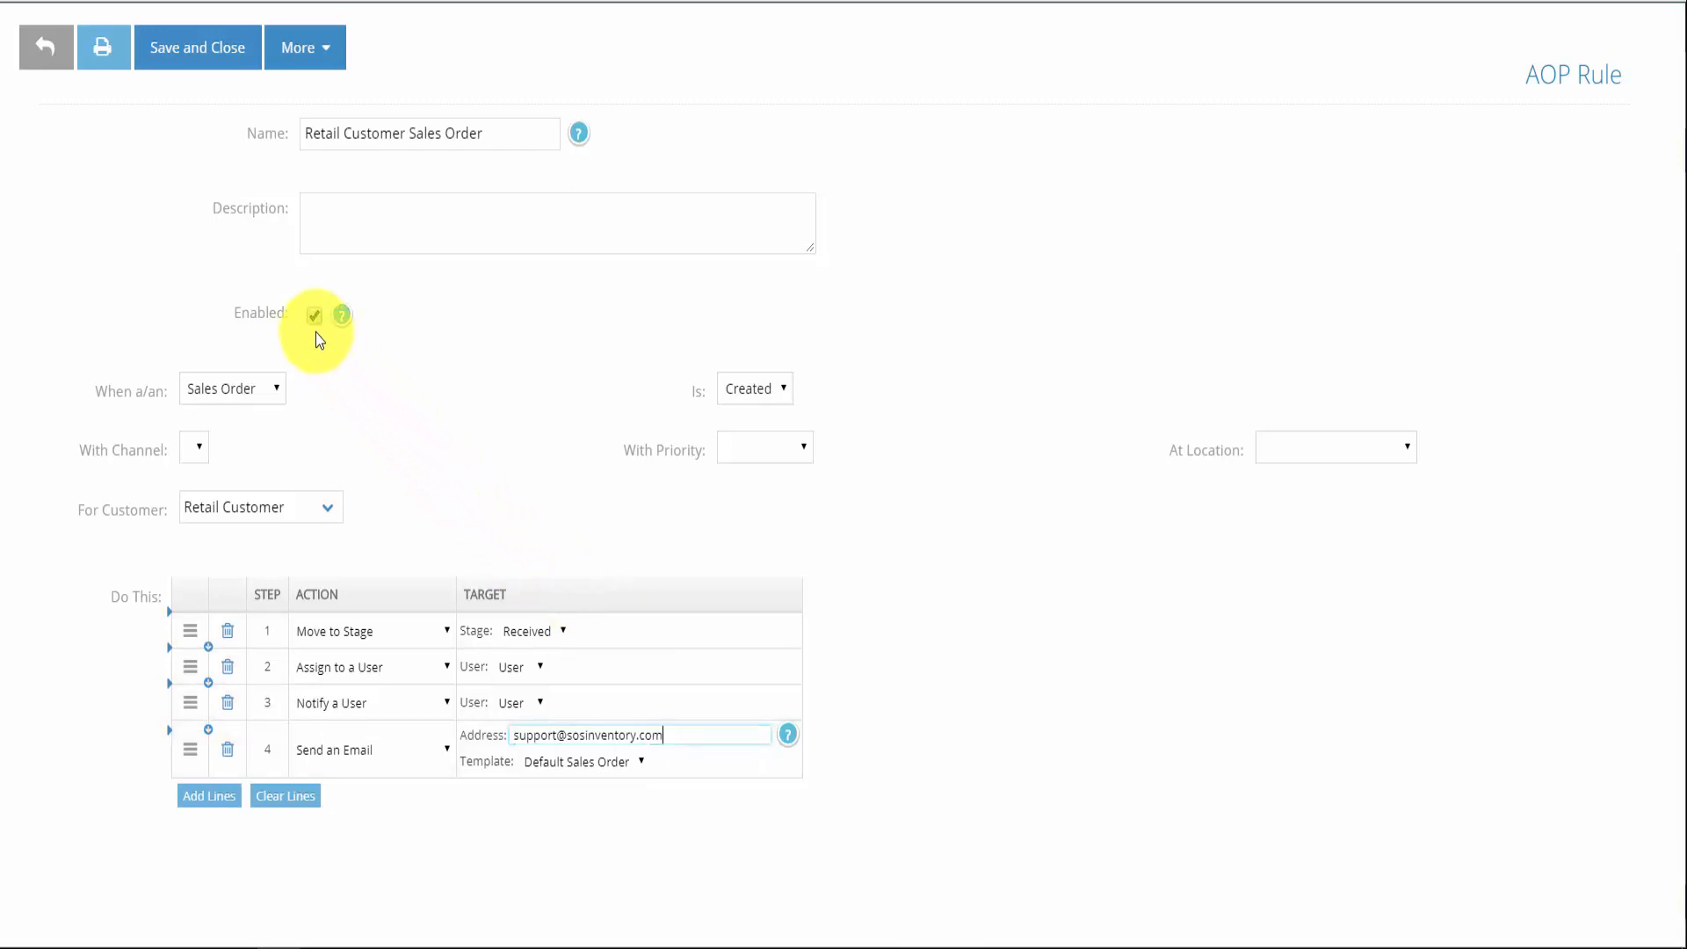
Save the rule and start new sales order SO-119 for Retail Customer
{"action": "left_click", "coordinate": [226, 58]}
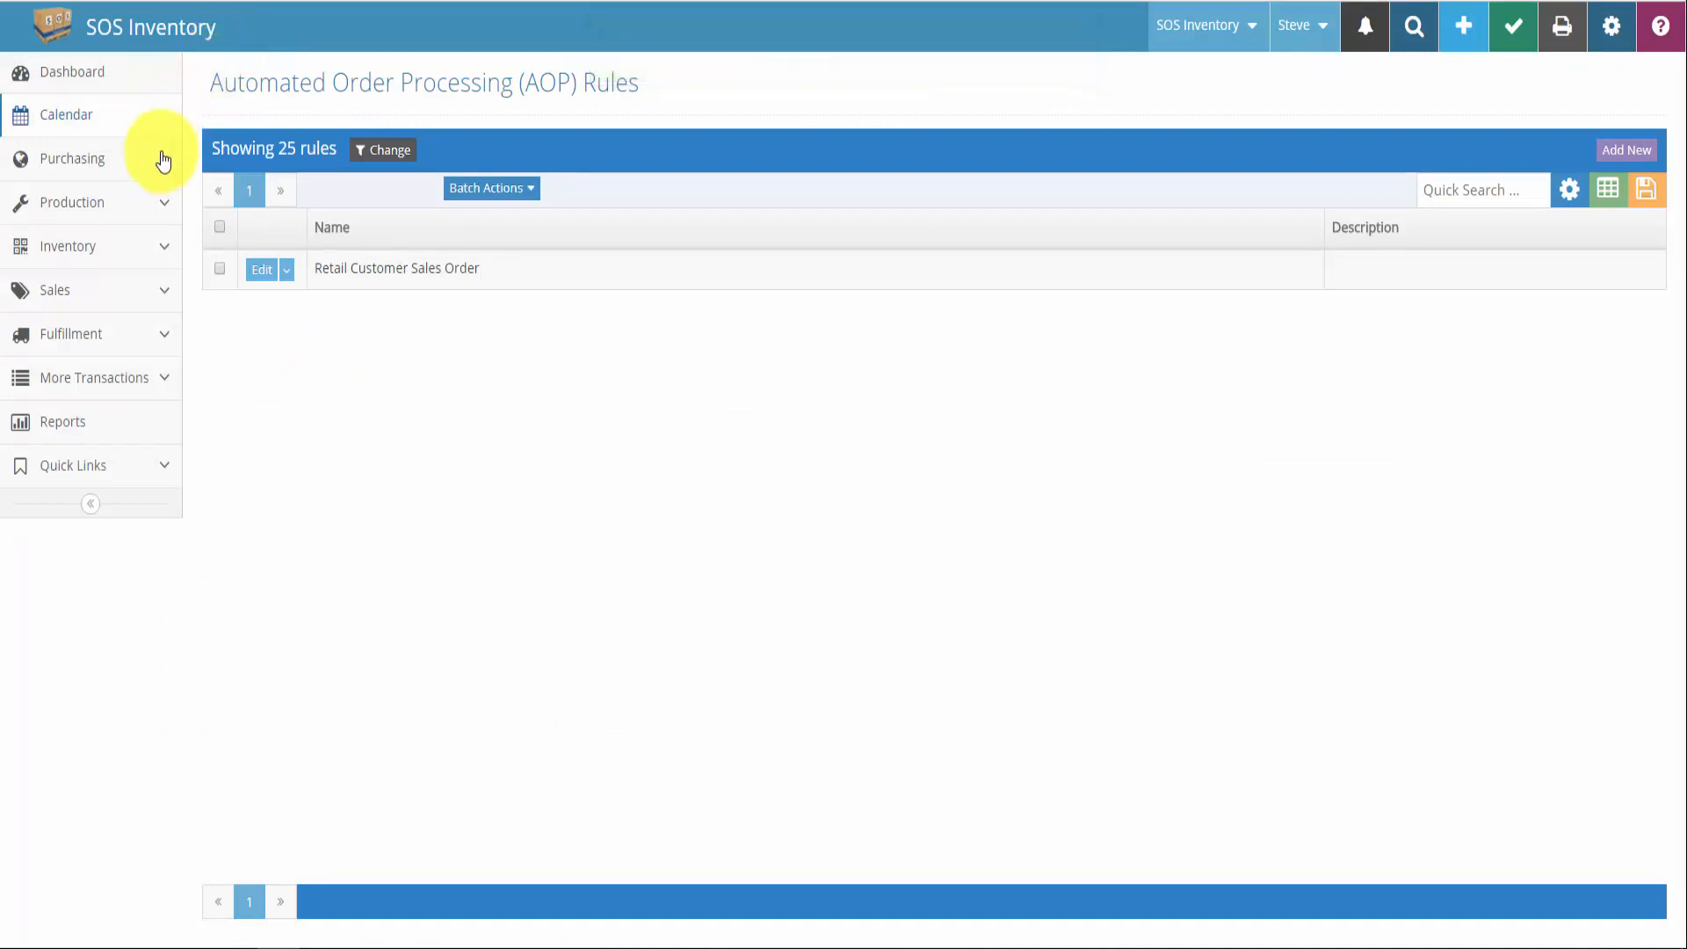
{"action": "left_click", "coordinate": [103, 299]}
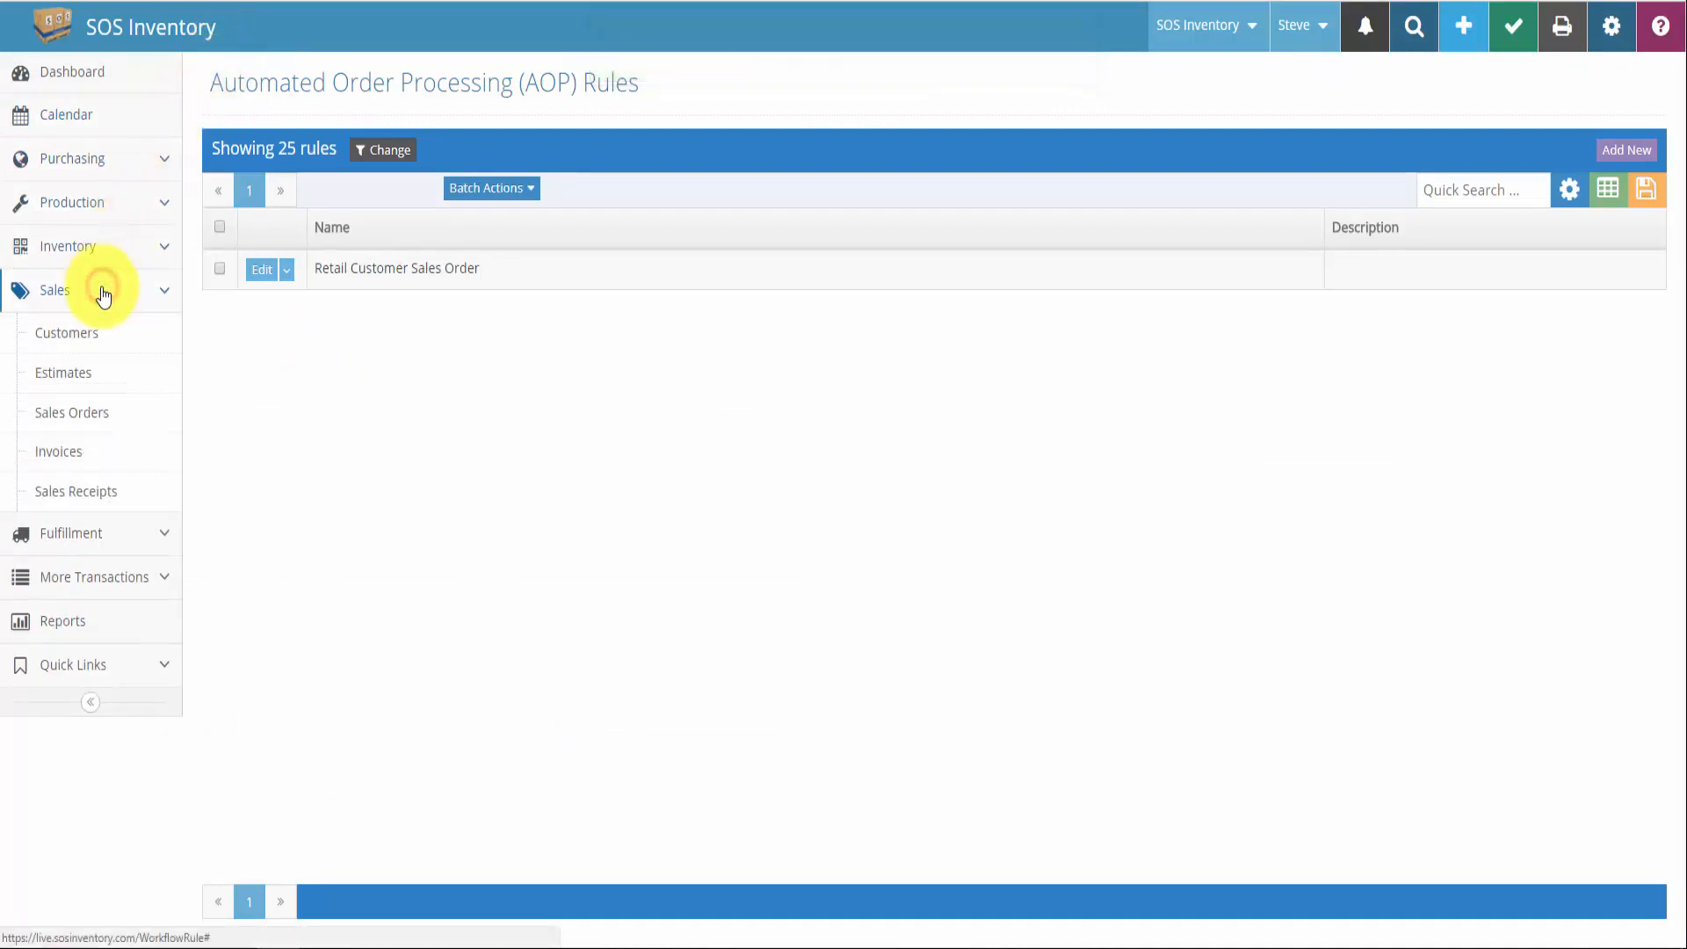
{"action": "left_click", "coordinate": [84, 409]}
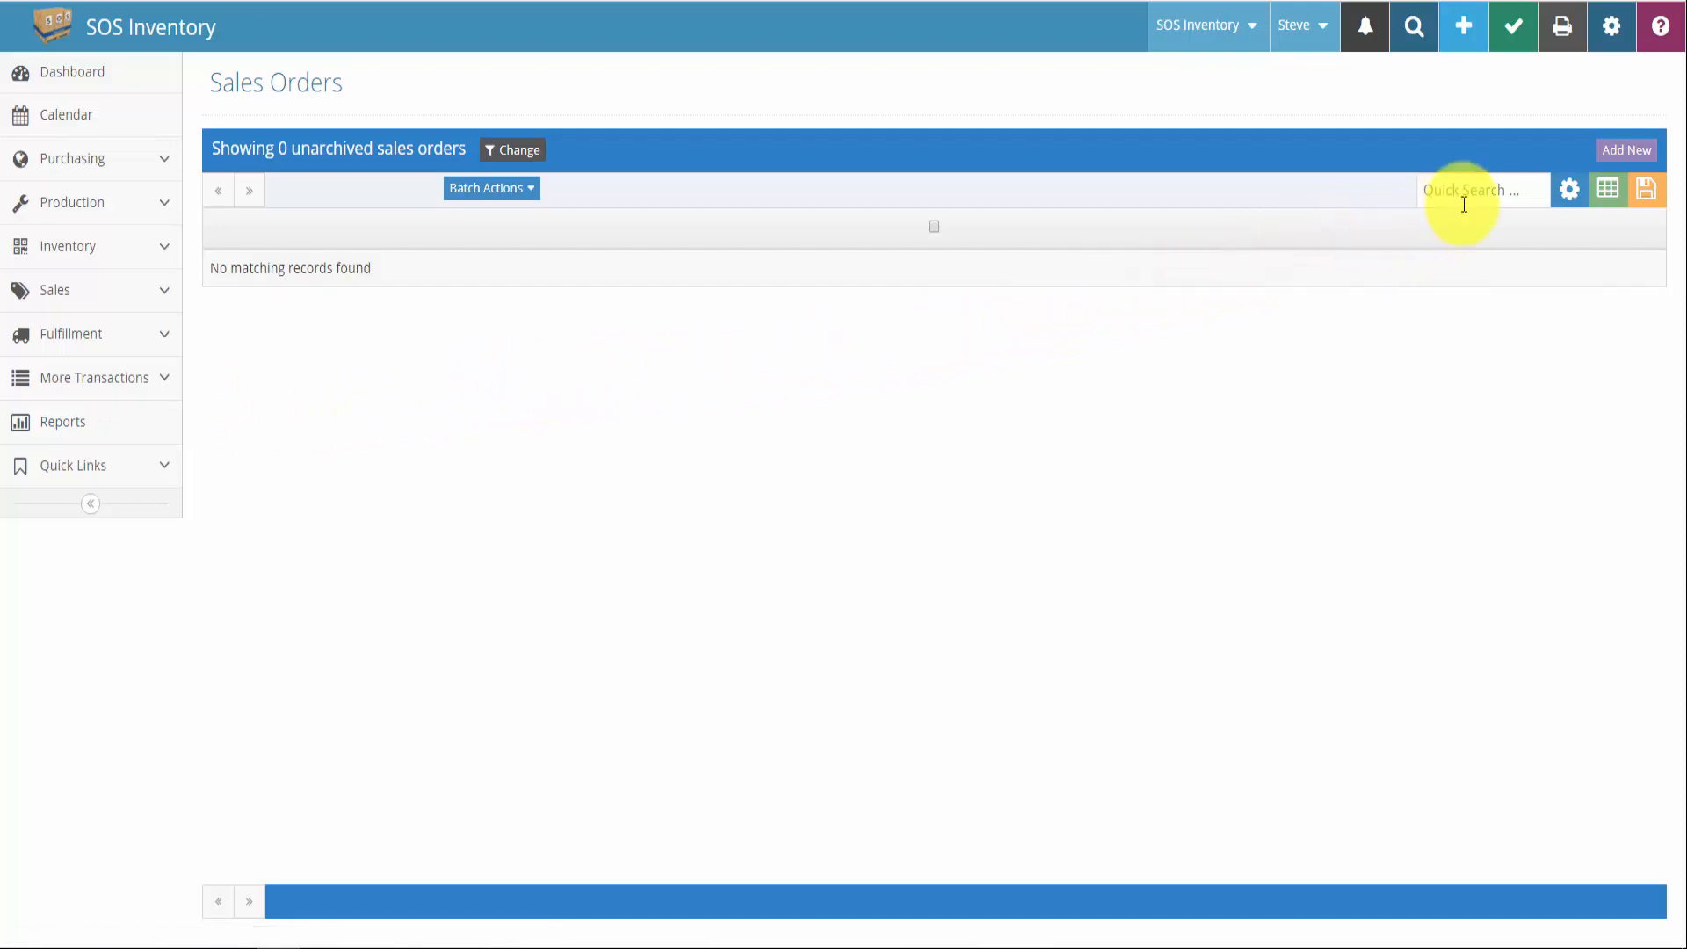
{"action": "left_click", "coordinate": [1625, 152]}
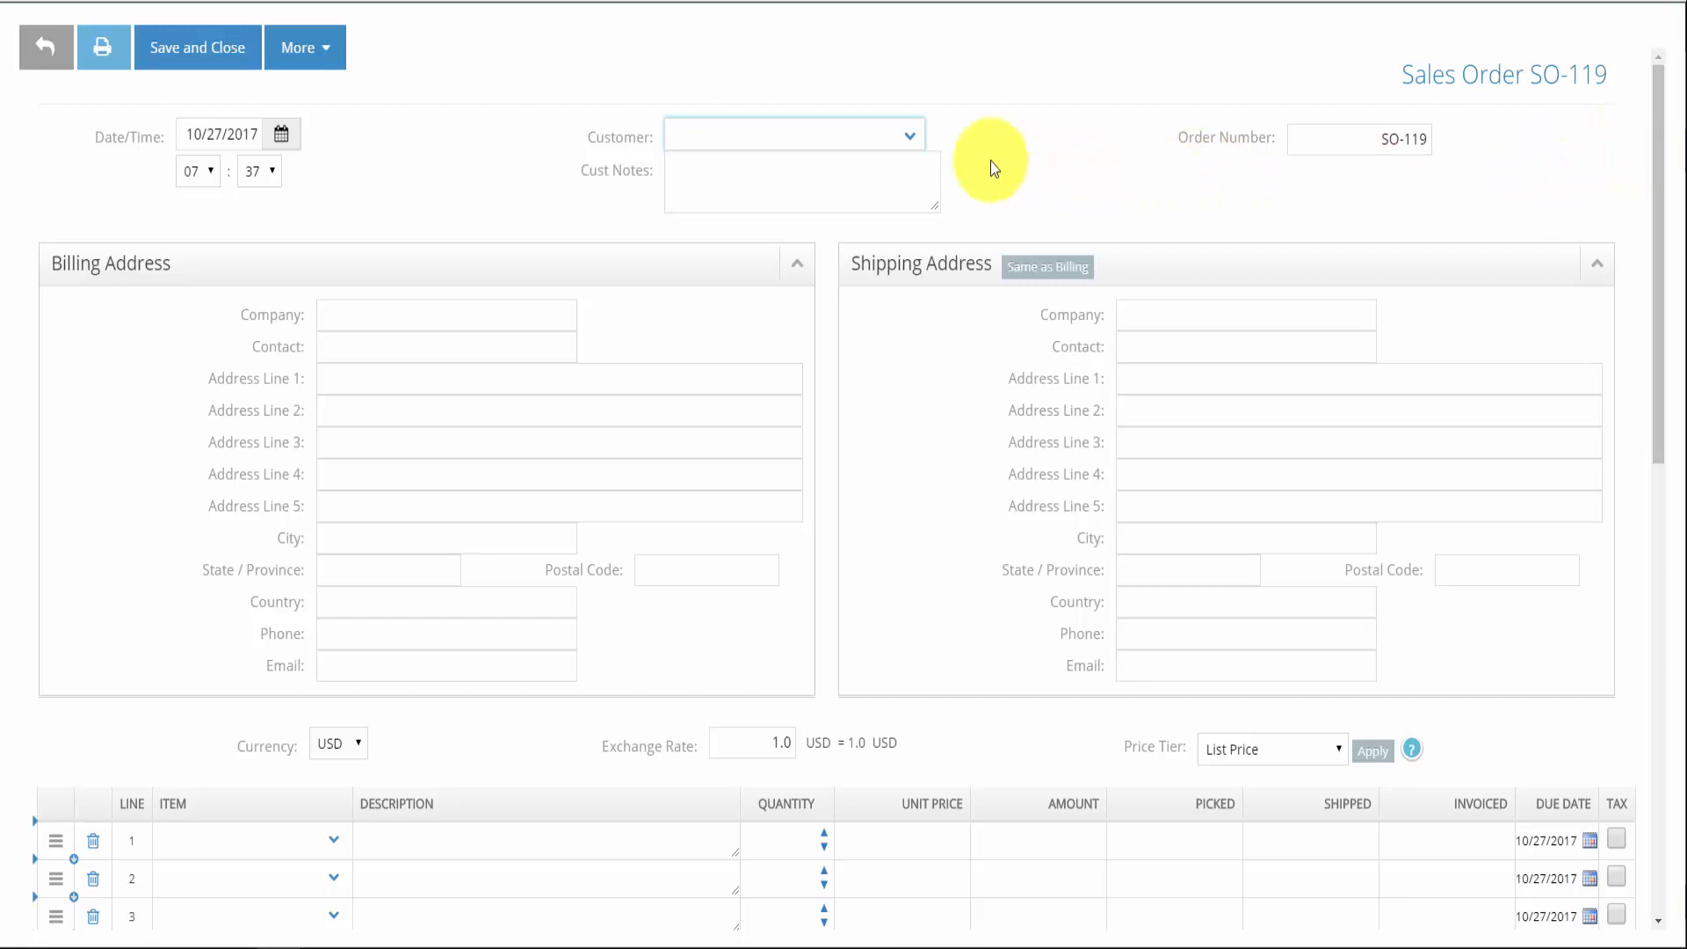
{"action": "left_click", "coordinate": [910, 138]}
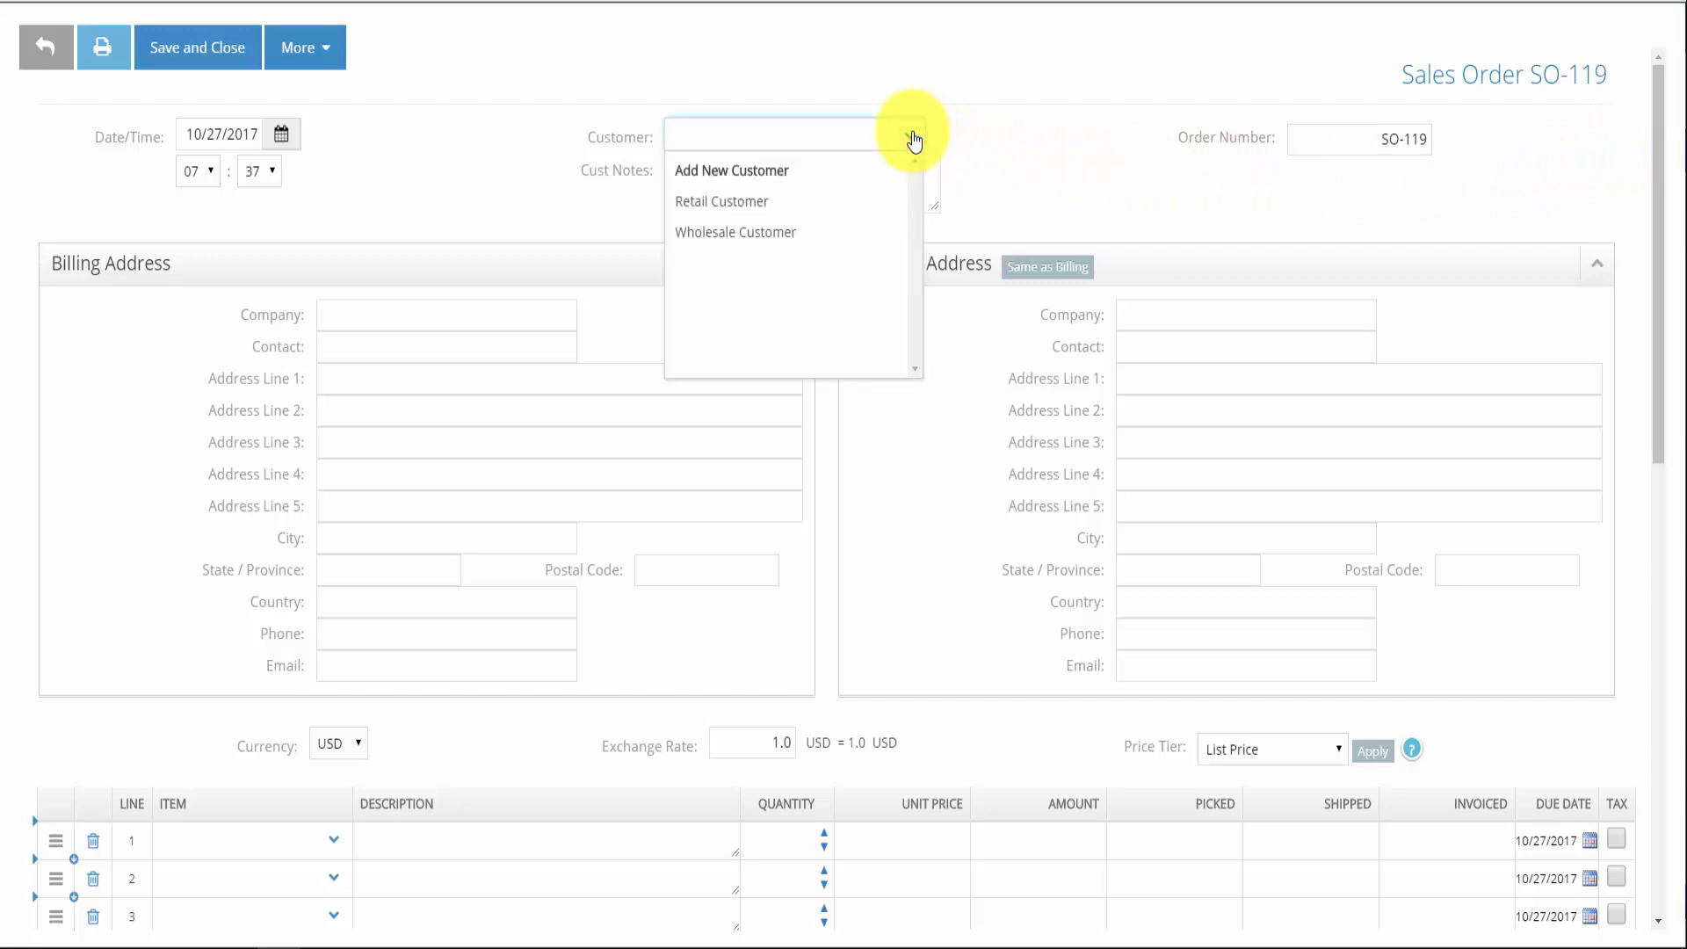
{"action": "left_click", "coordinate": [775, 202]}
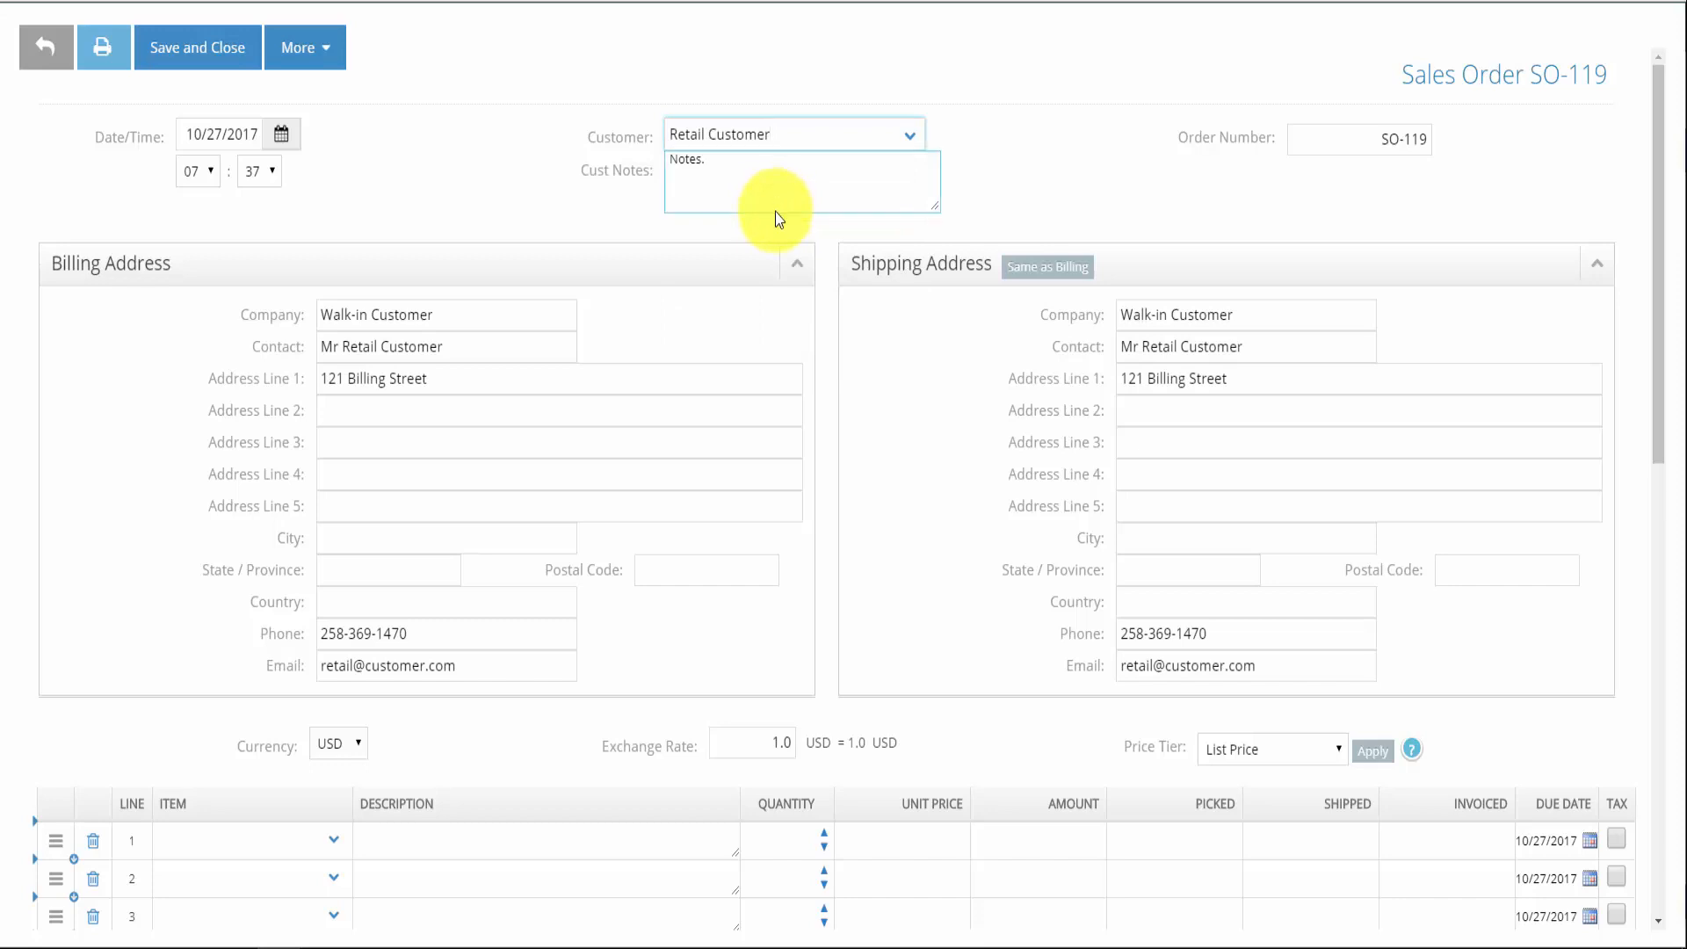
Add one ACER - Monitor at quantity 1 (total 171.15) and save the order
{"action": "scroll", "coordinate": [743, 246], "scroll_direction": "down", "scroll_amount": 3}
{"action": "left_click", "coordinate": [242, 638]}
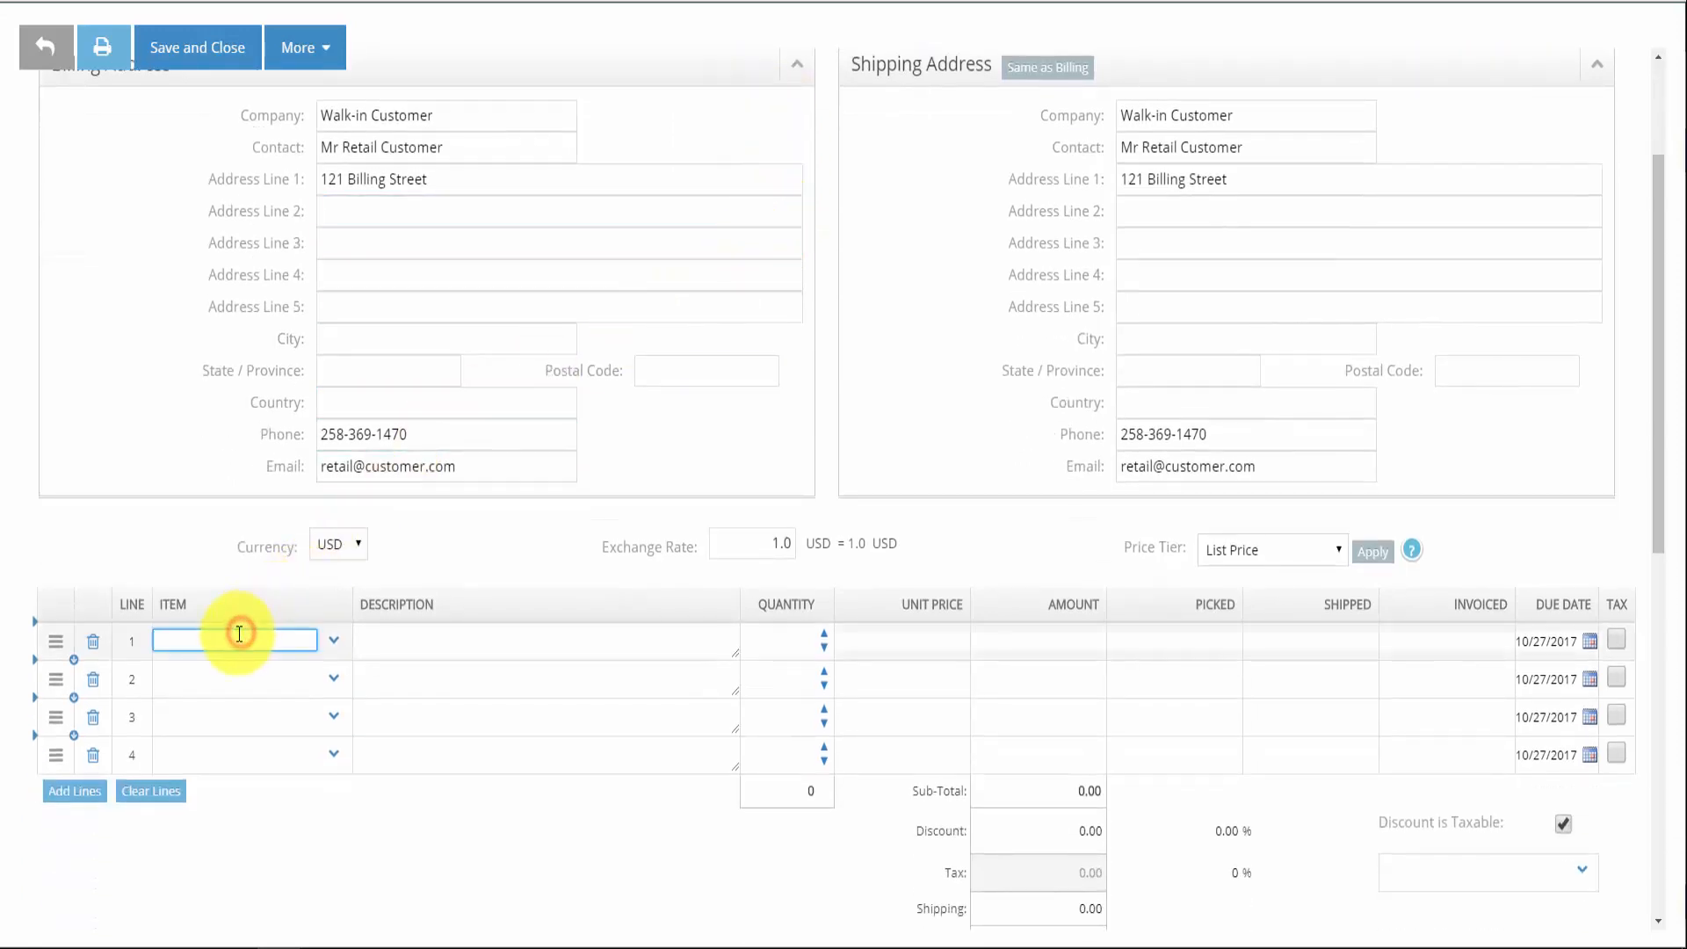
{"action": "type", "text": "mon"}
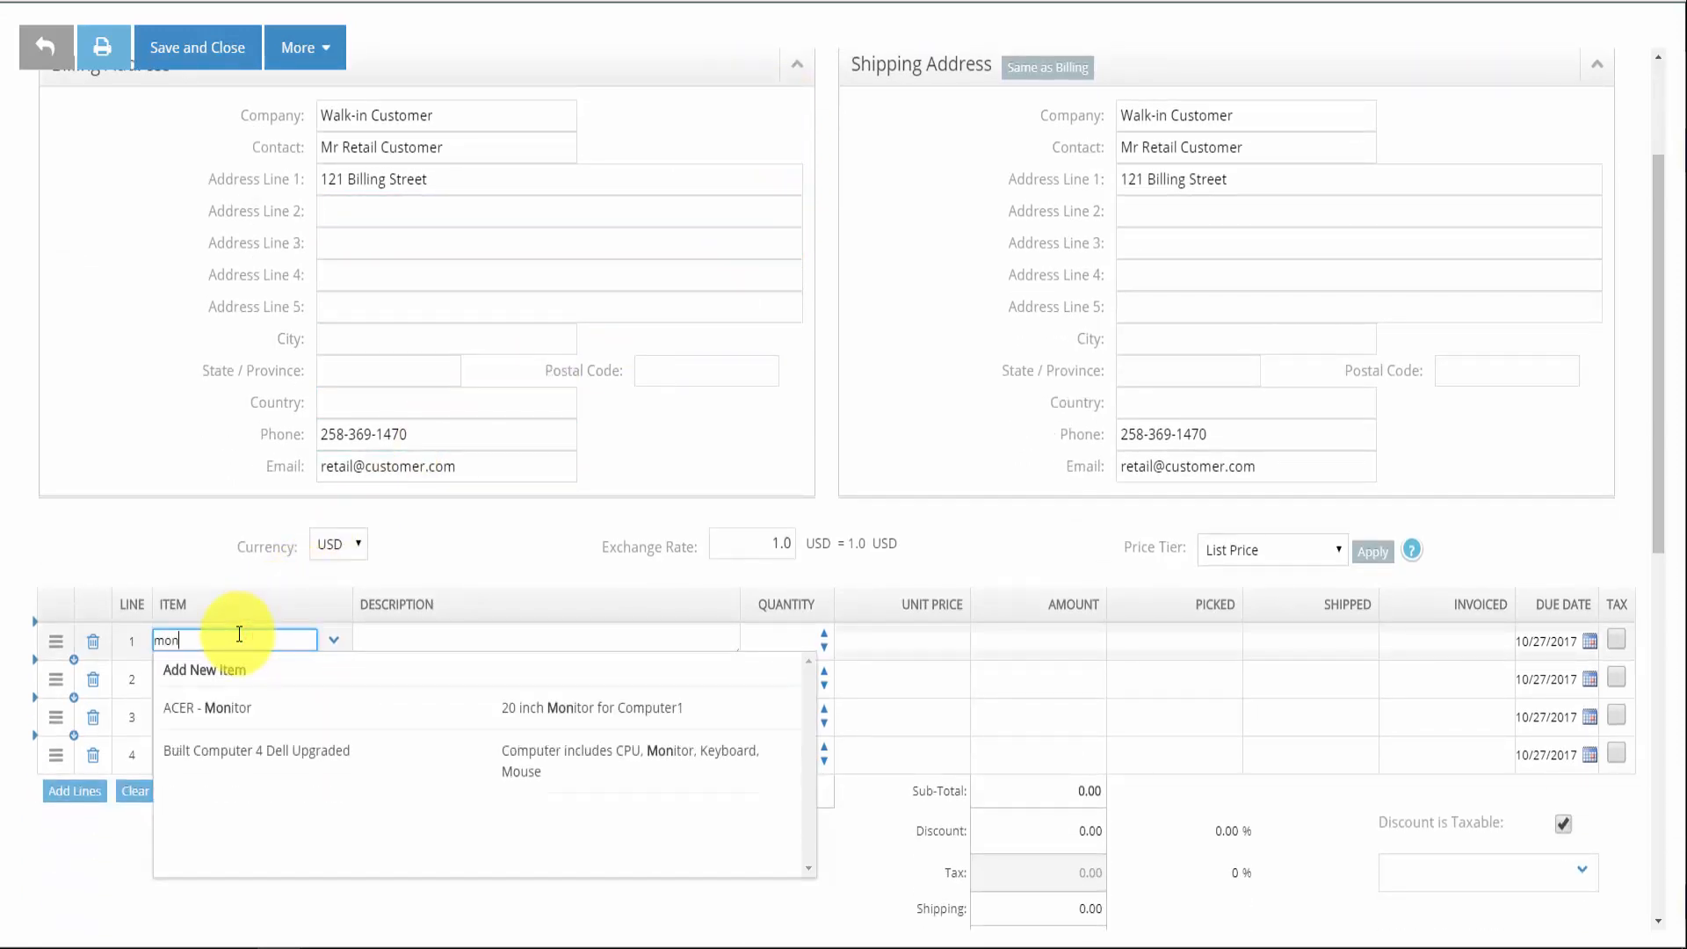
{"action": "left_click", "coordinate": [242, 708]}
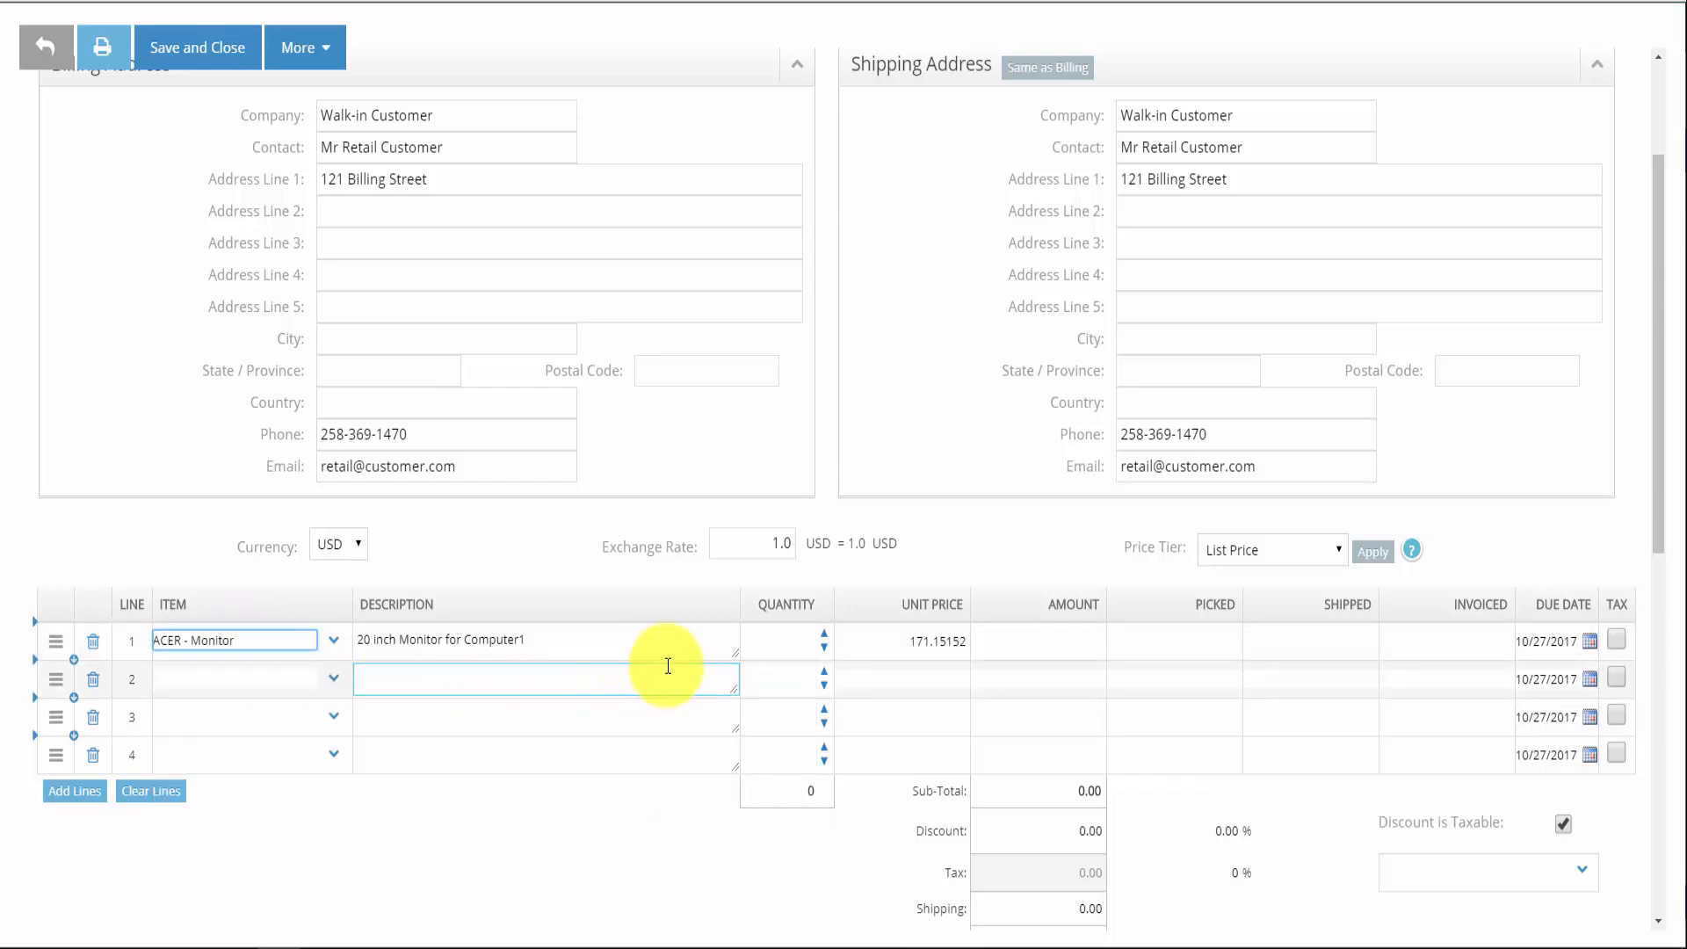
{"action": "left_click", "coordinate": [824, 637]}
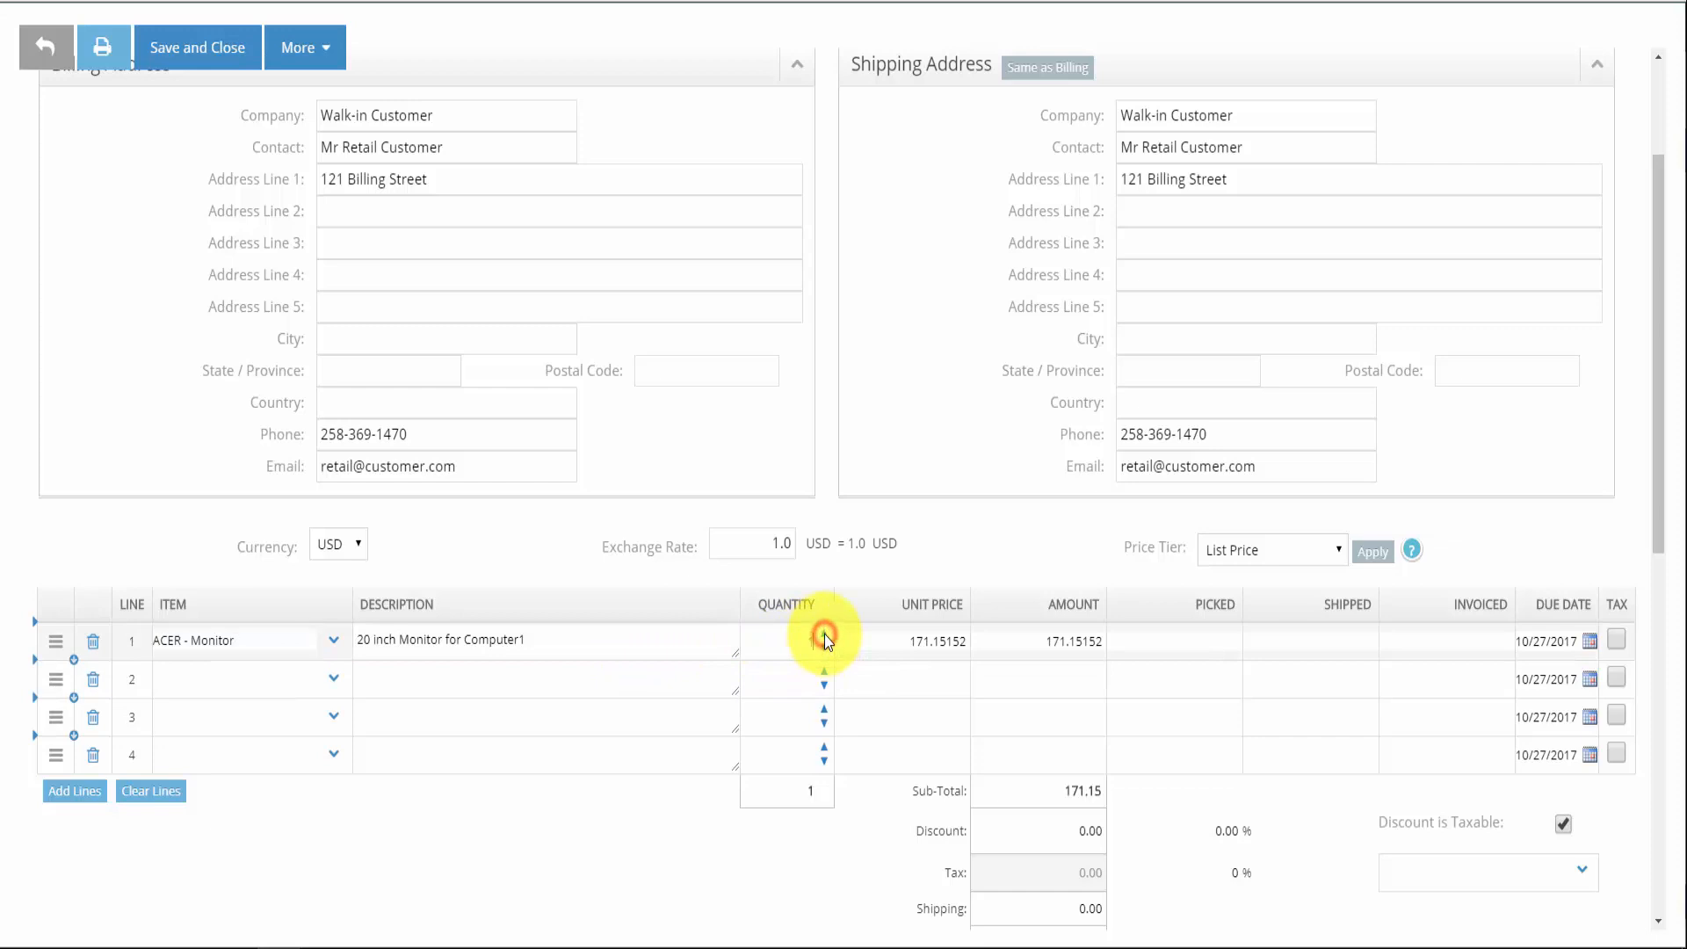
{"action": "scroll", "coordinate": [825, 641], "scroll_direction": "down", "scroll_amount": 1}
{"action": "scroll", "coordinate": [824, 639], "scroll_direction": "down", "scroll_amount": 5}
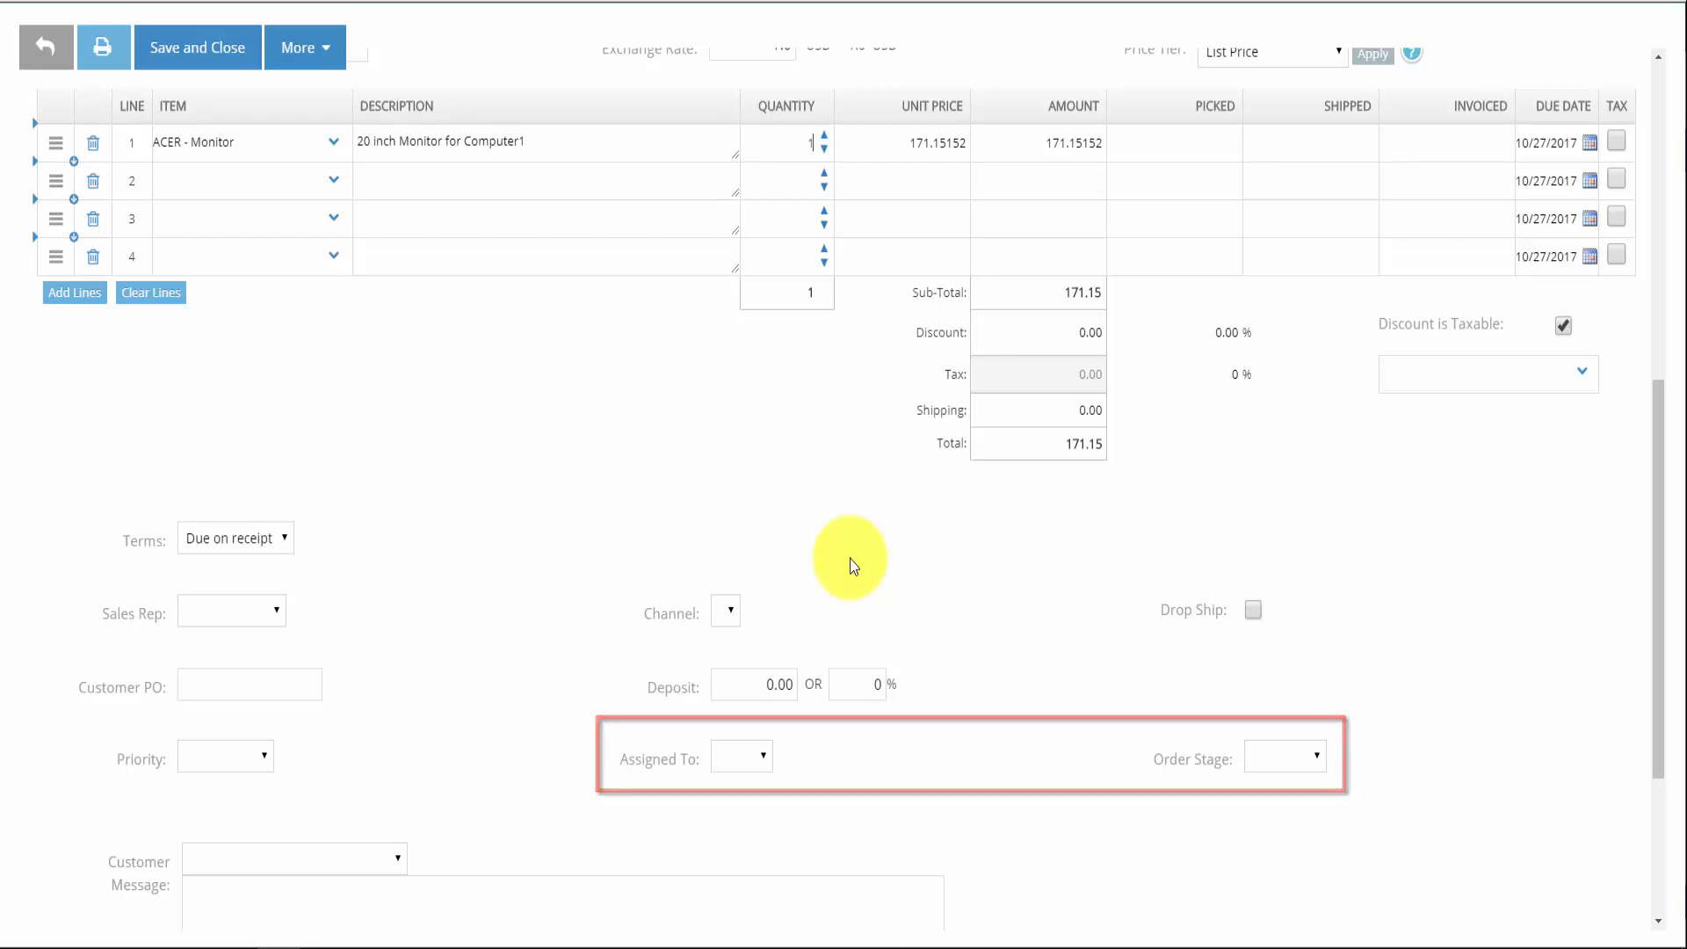
{"action": "scroll", "coordinate": [850, 565], "scroll_direction": "up", "scroll_amount": 7}
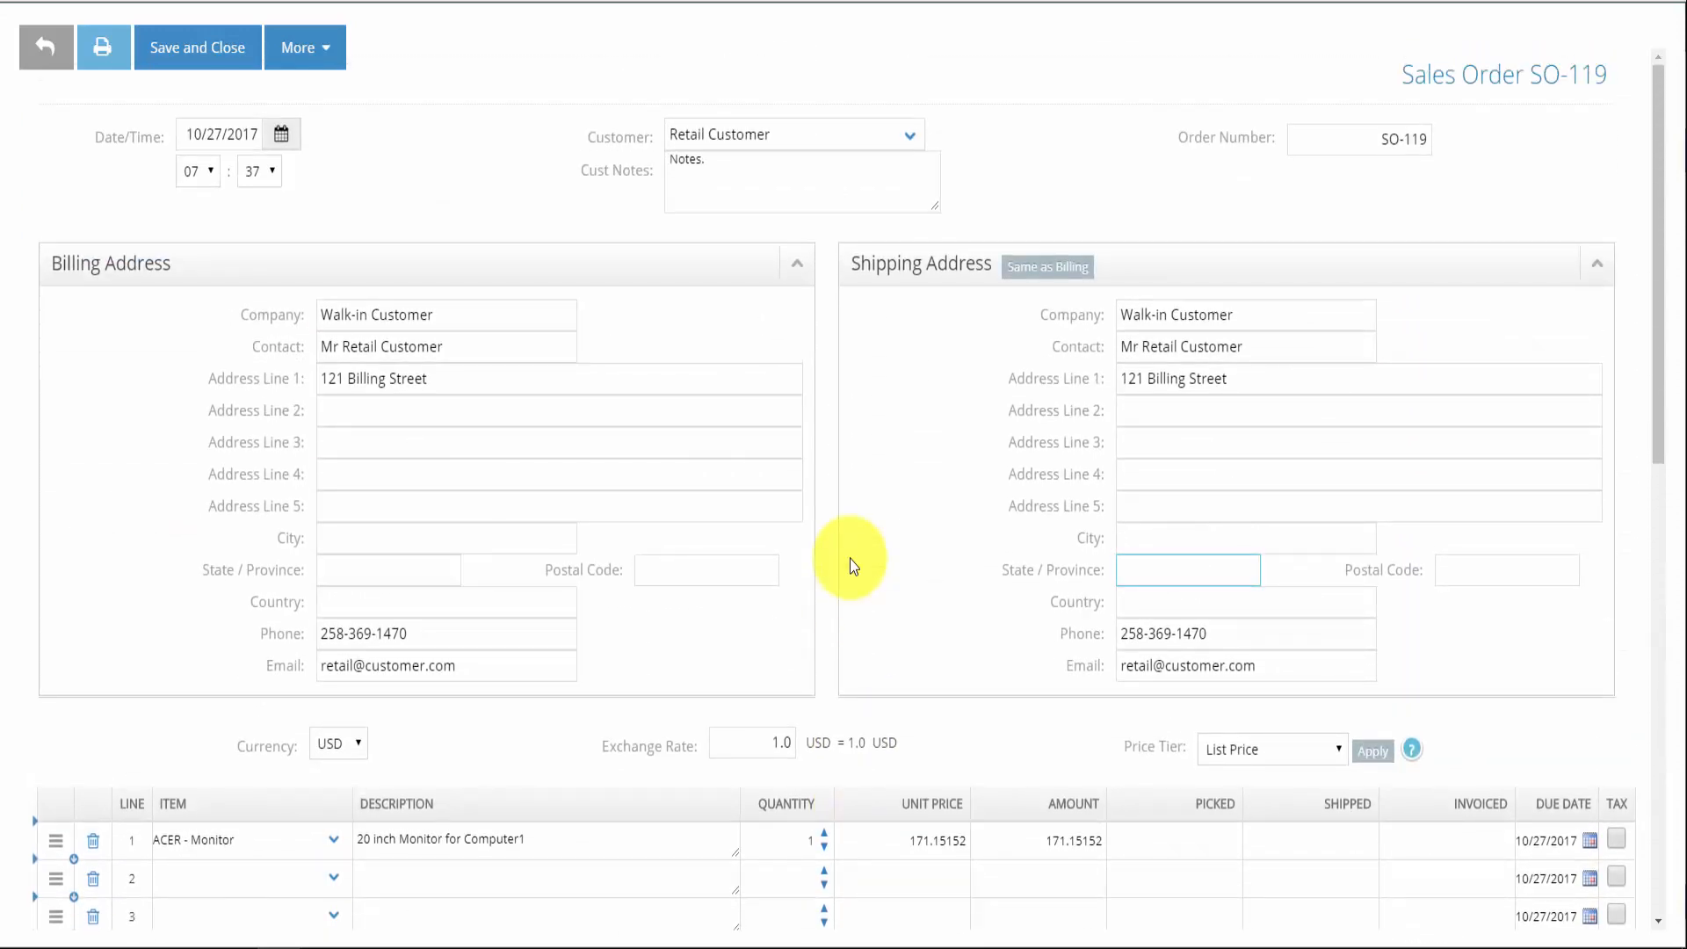
{"action": "left_click", "coordinate": [178, 63]}
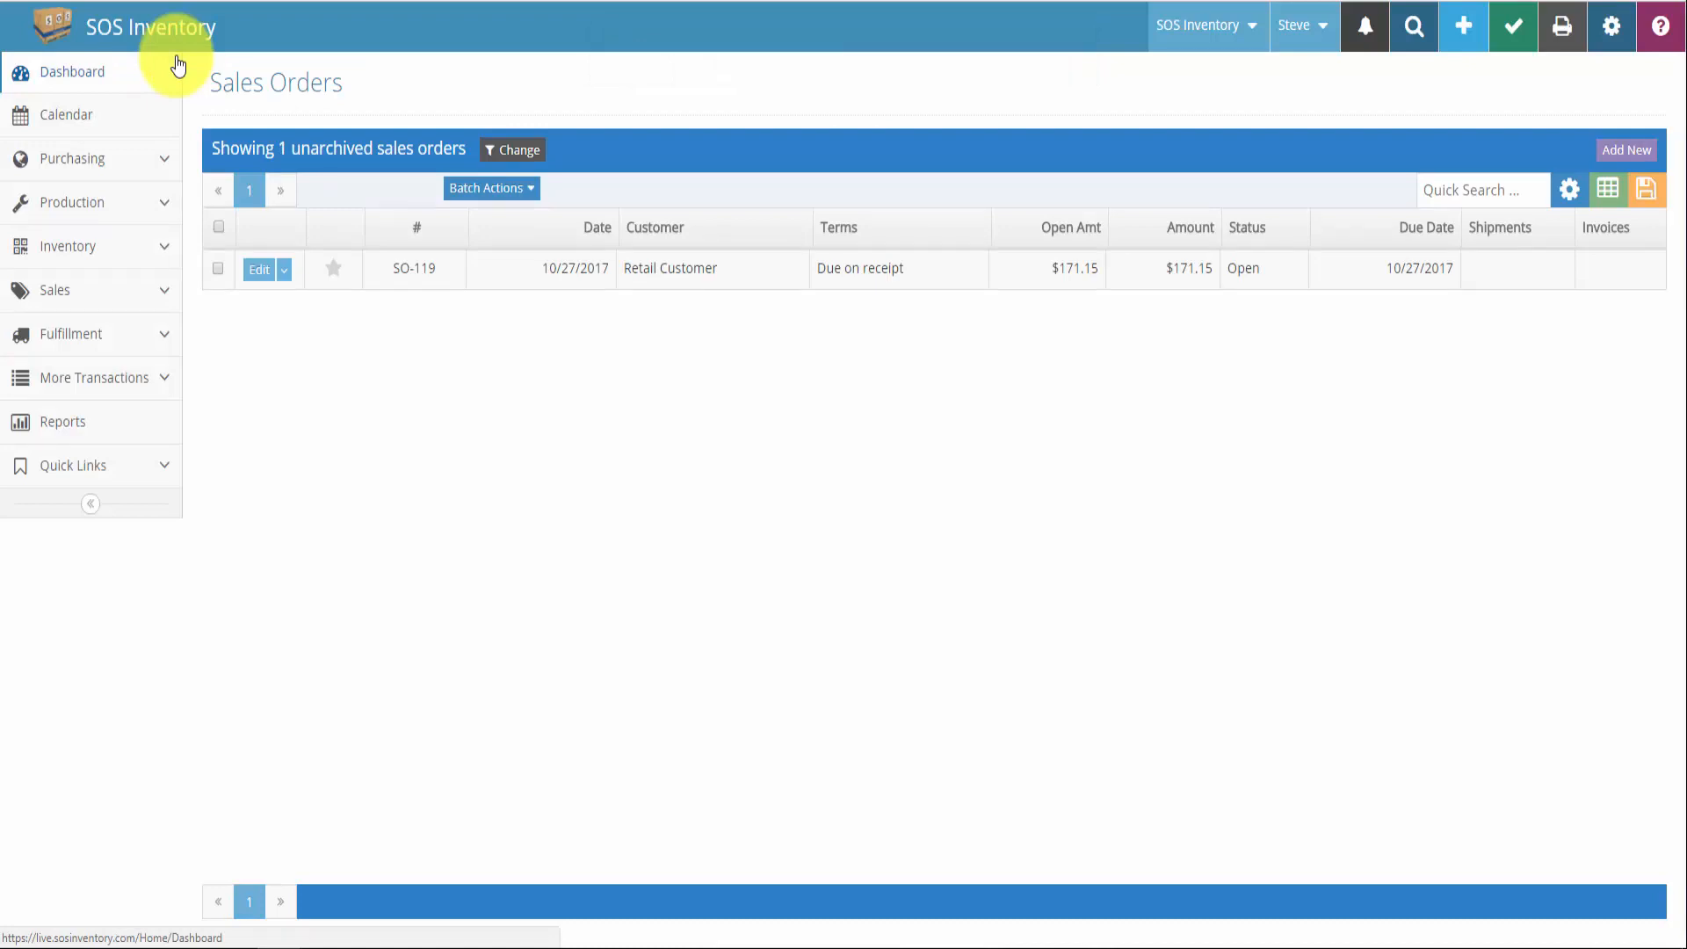
Reopen SO-119 to check it shows stage Received and assignment to User
{"action": "left_click", "coordinate": [260, 273]}
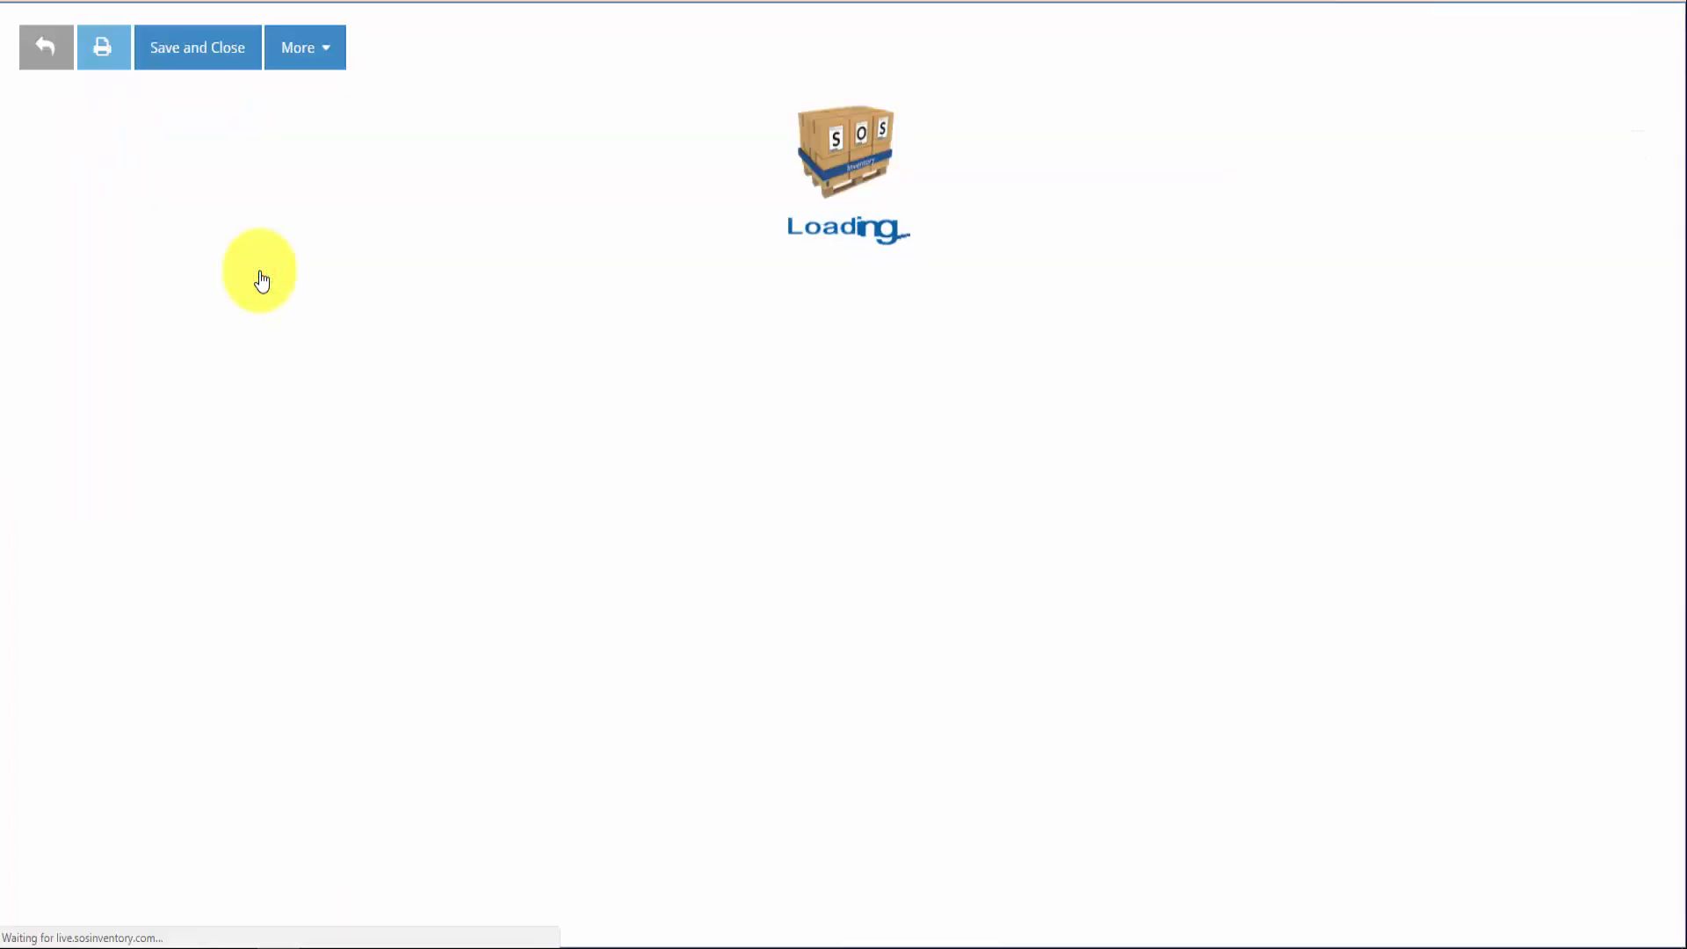
{"action": "scroll", "coordinate": [264, 299], "scroll_direction": "down", "scroll_amount": 8}
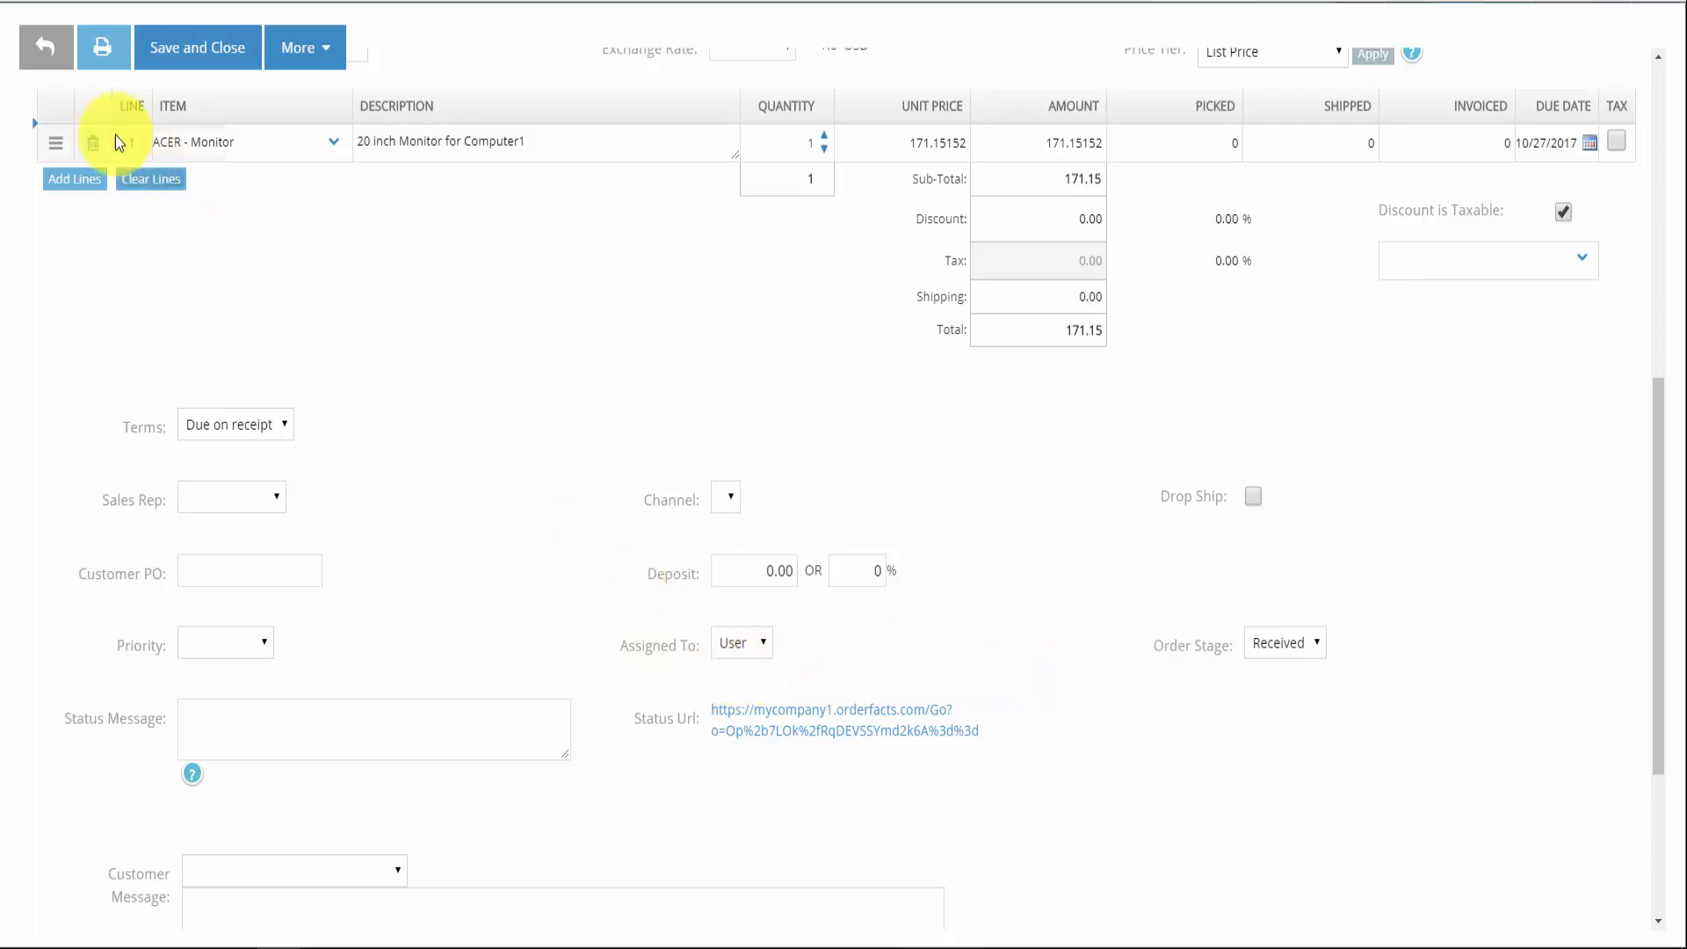
Return to Sales Orders and review all notifications generated for SO-119
{"action": "left_click", "coordinate": [50, 58]}
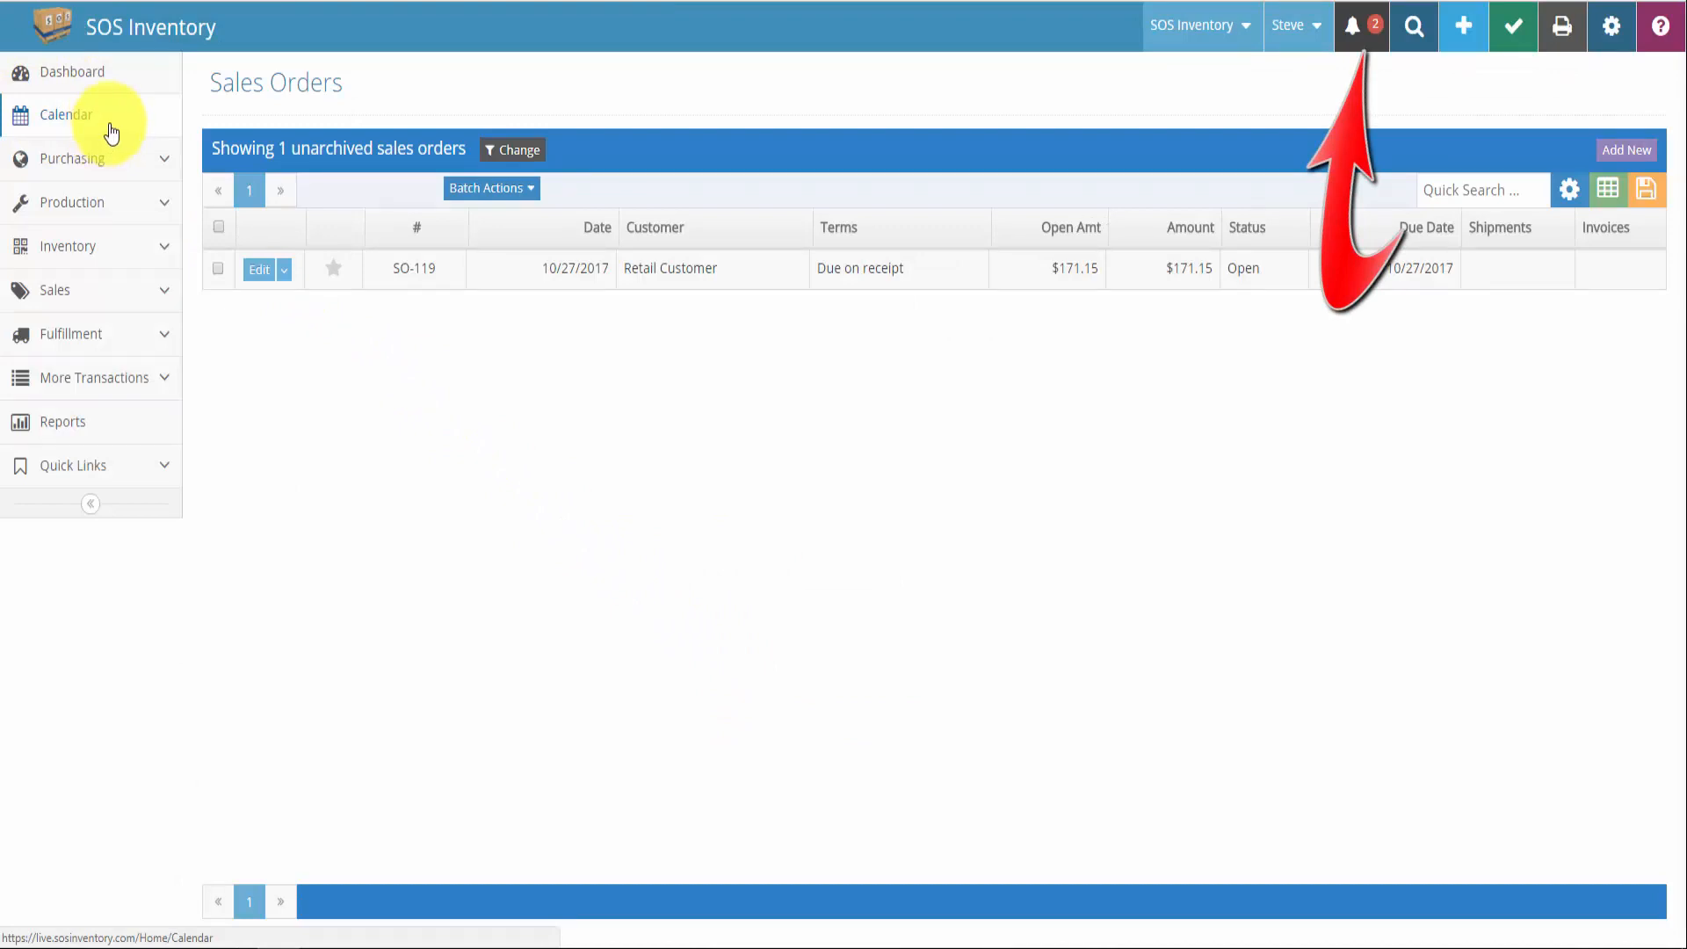
{"action": "left_click", "coordinate": [1349, 26]}
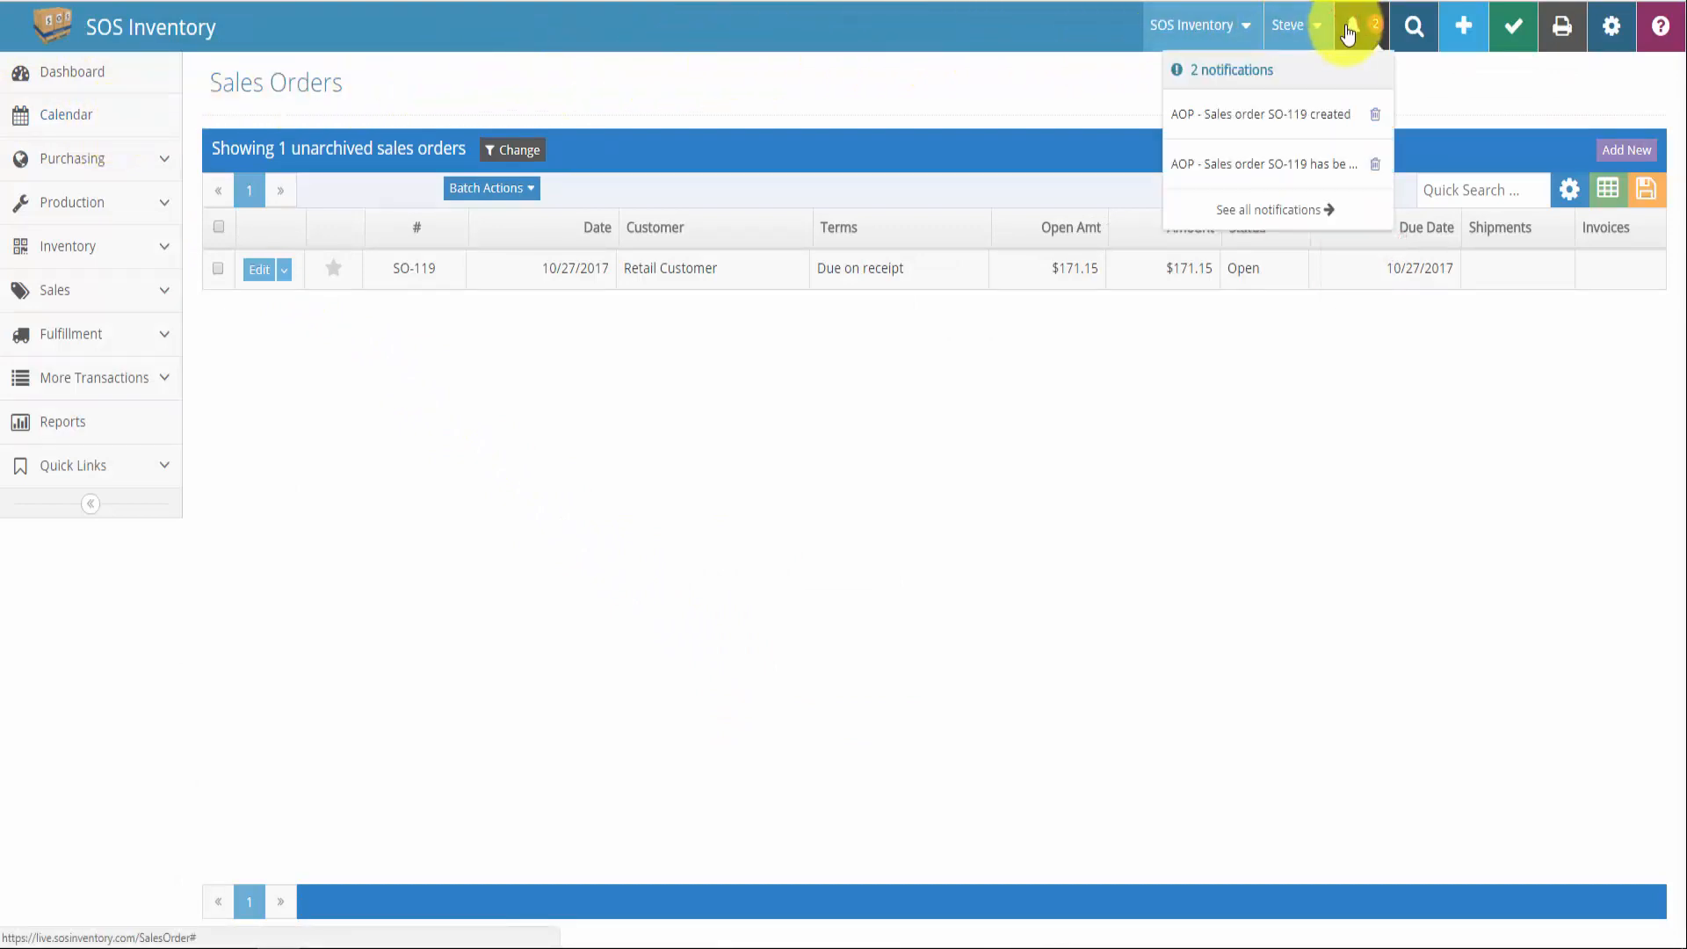
{"action": "left_click", "coordinate": [1316, 215]}
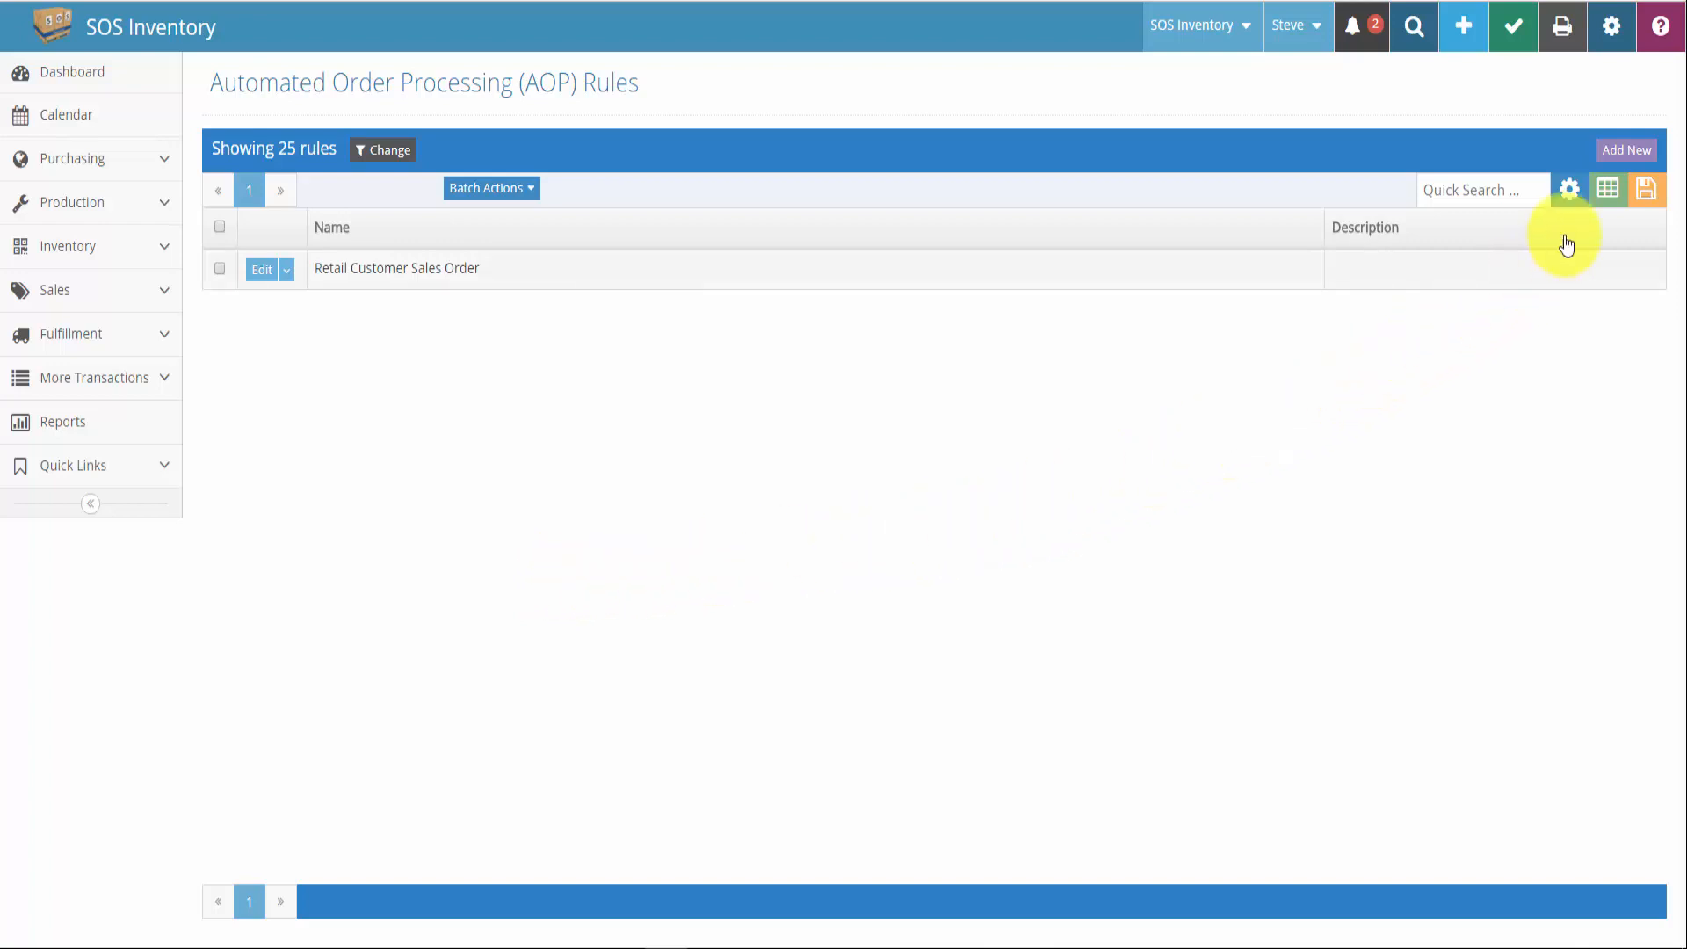
Create a rule named 'Invoice after Shipment' triggered when a Sales Order is Shipped
{"action": "left_click", "coordinate": [1631, 150]}
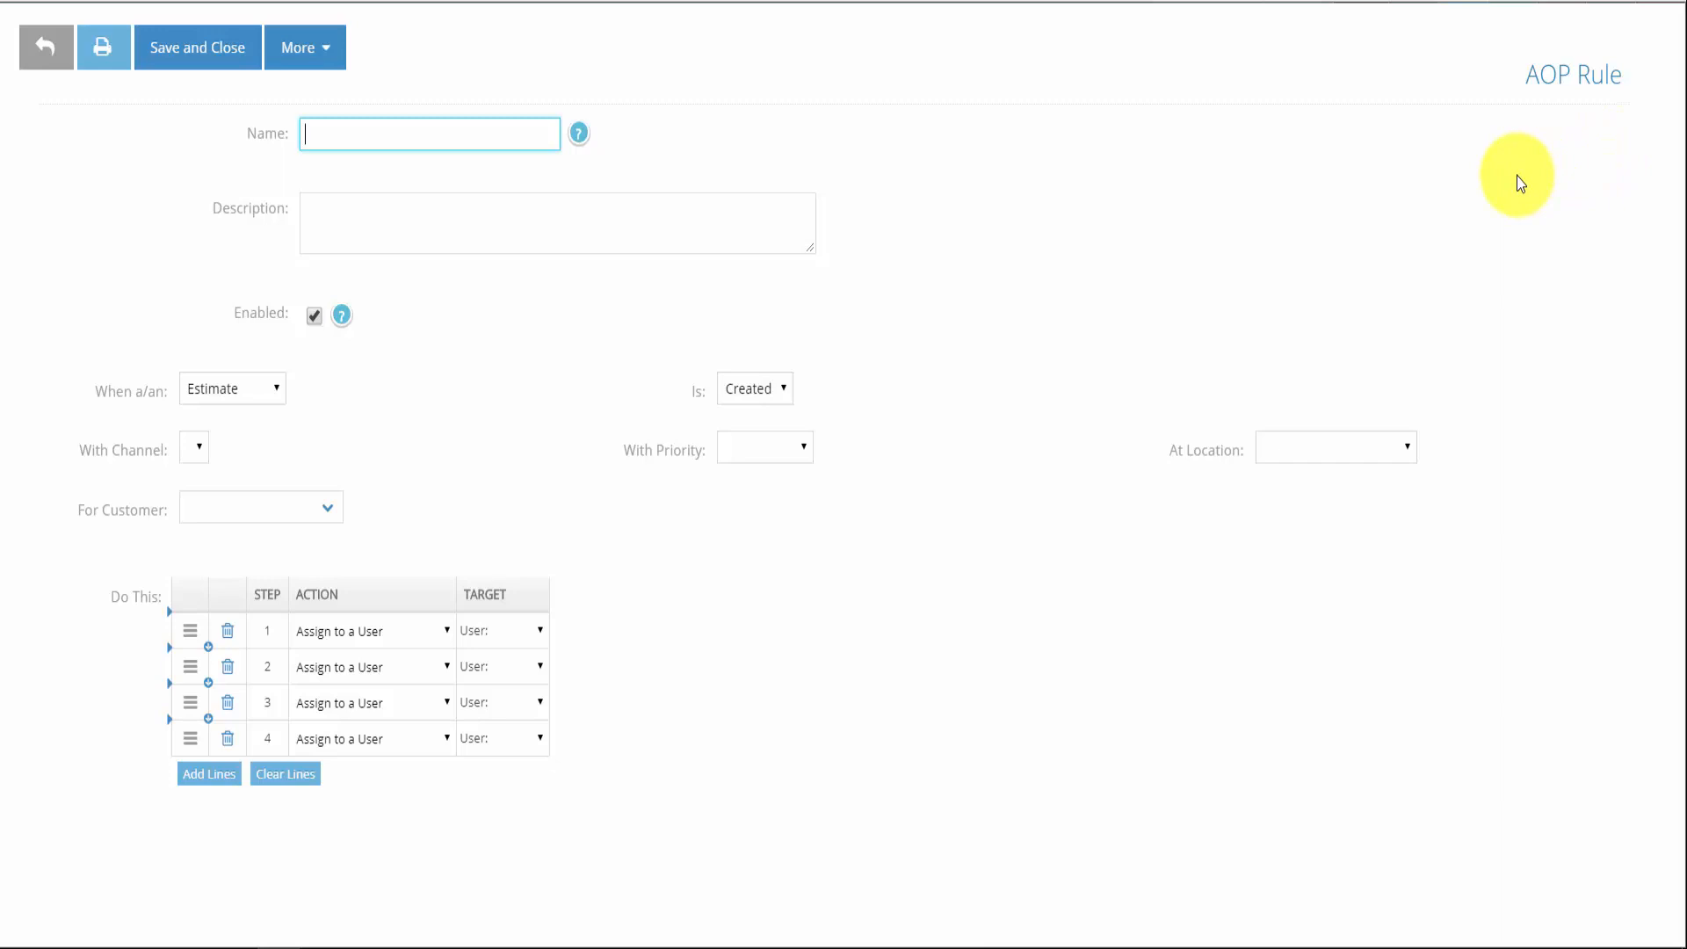
{"action": "type", "text": "Invoice"}
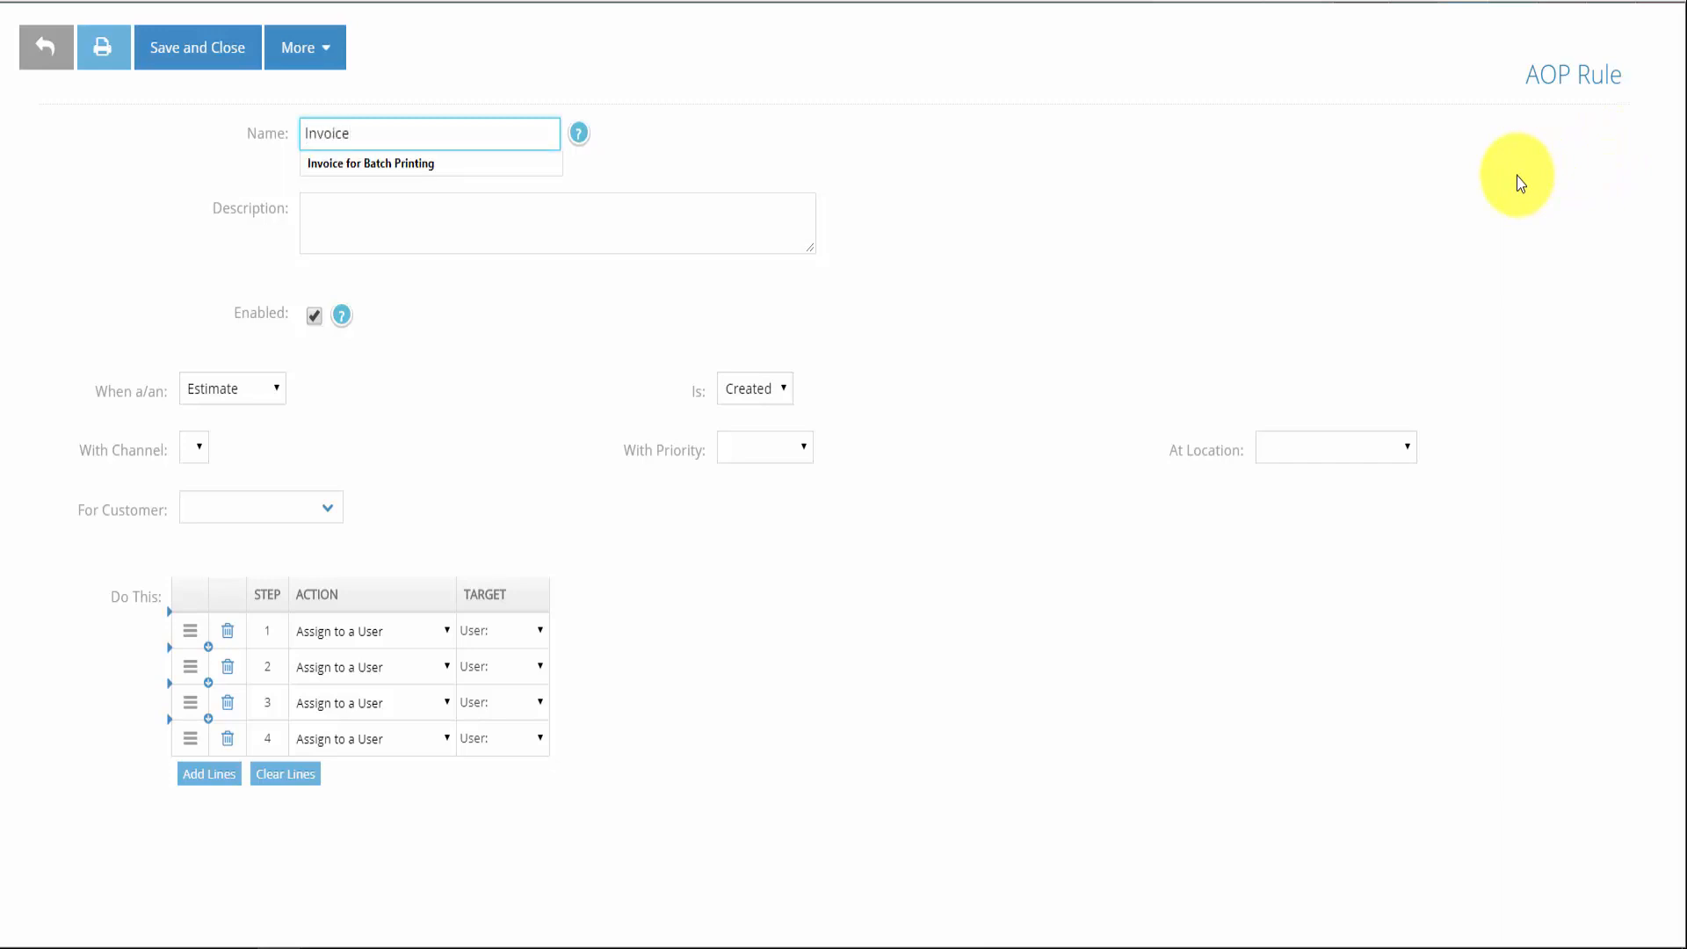
{"action": "type", "text": " af"}
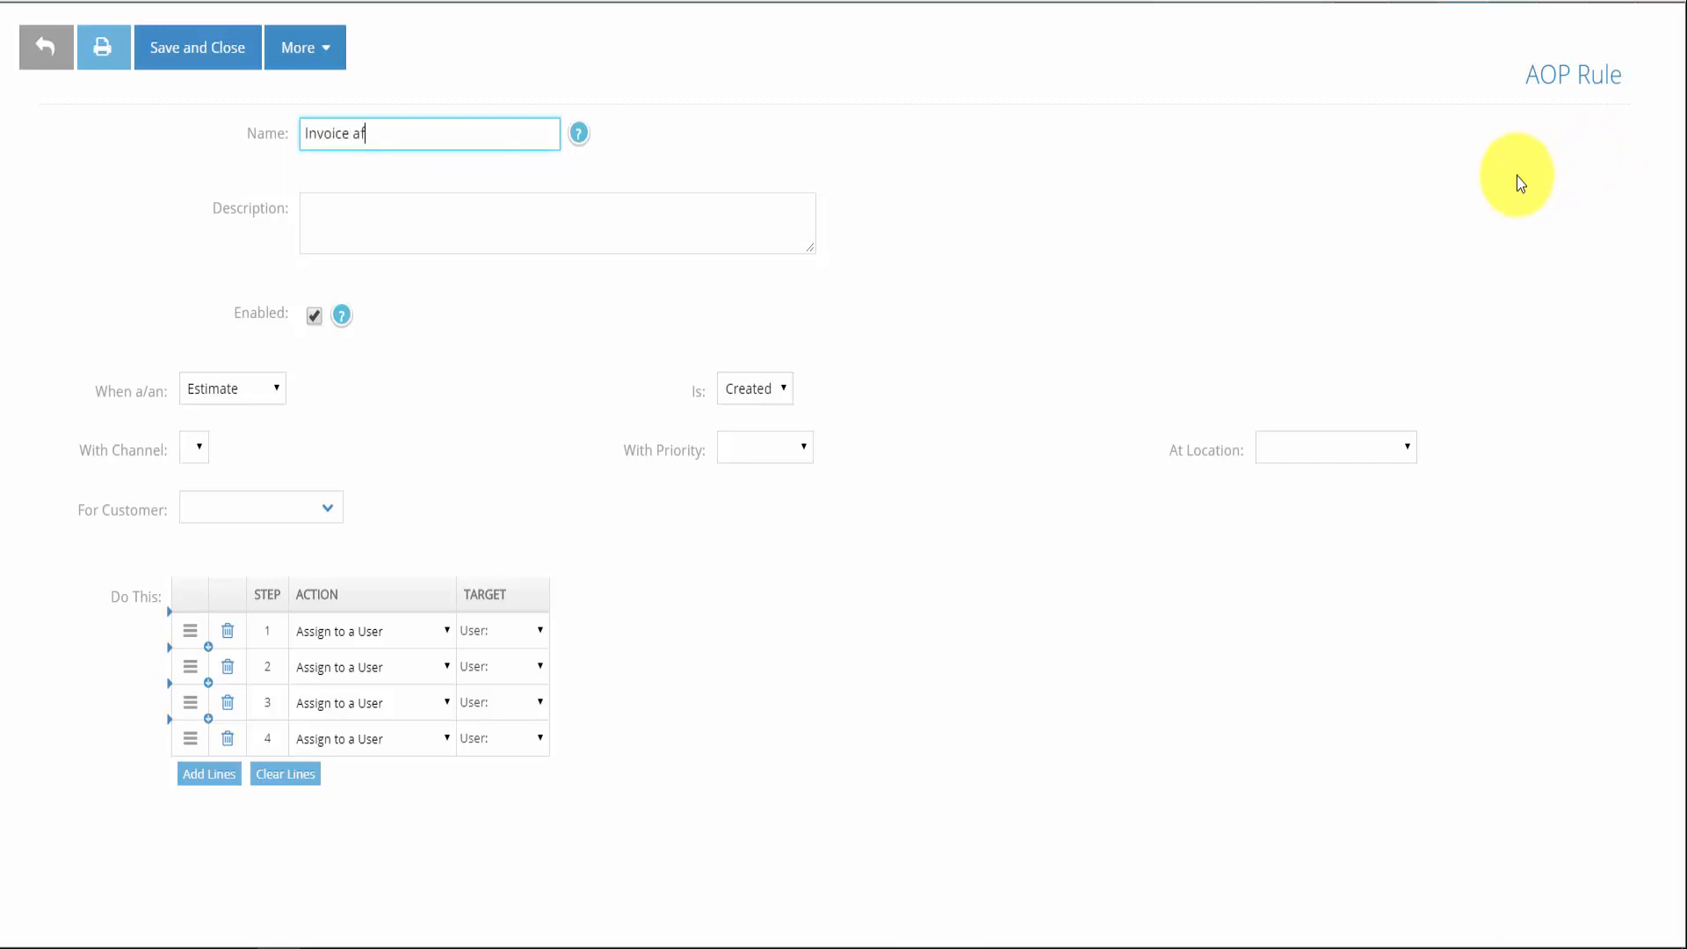
{"action": "type", "text": "ter Shipment"}
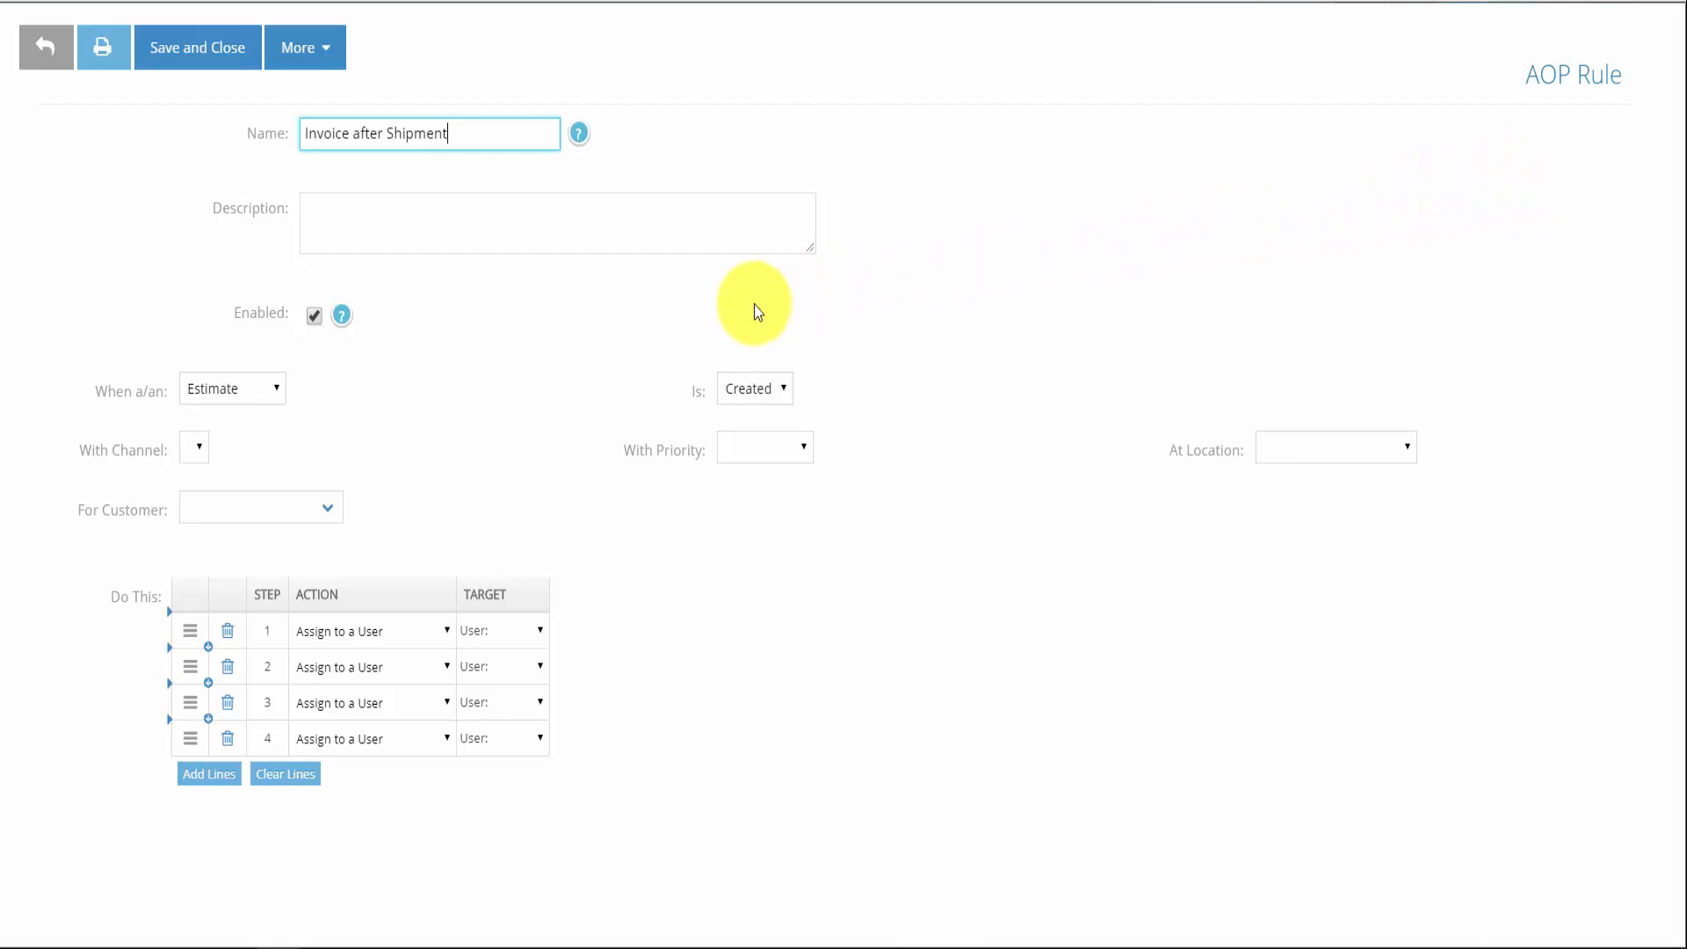
{"action": "left_click", "coordinate": [268, 387]}
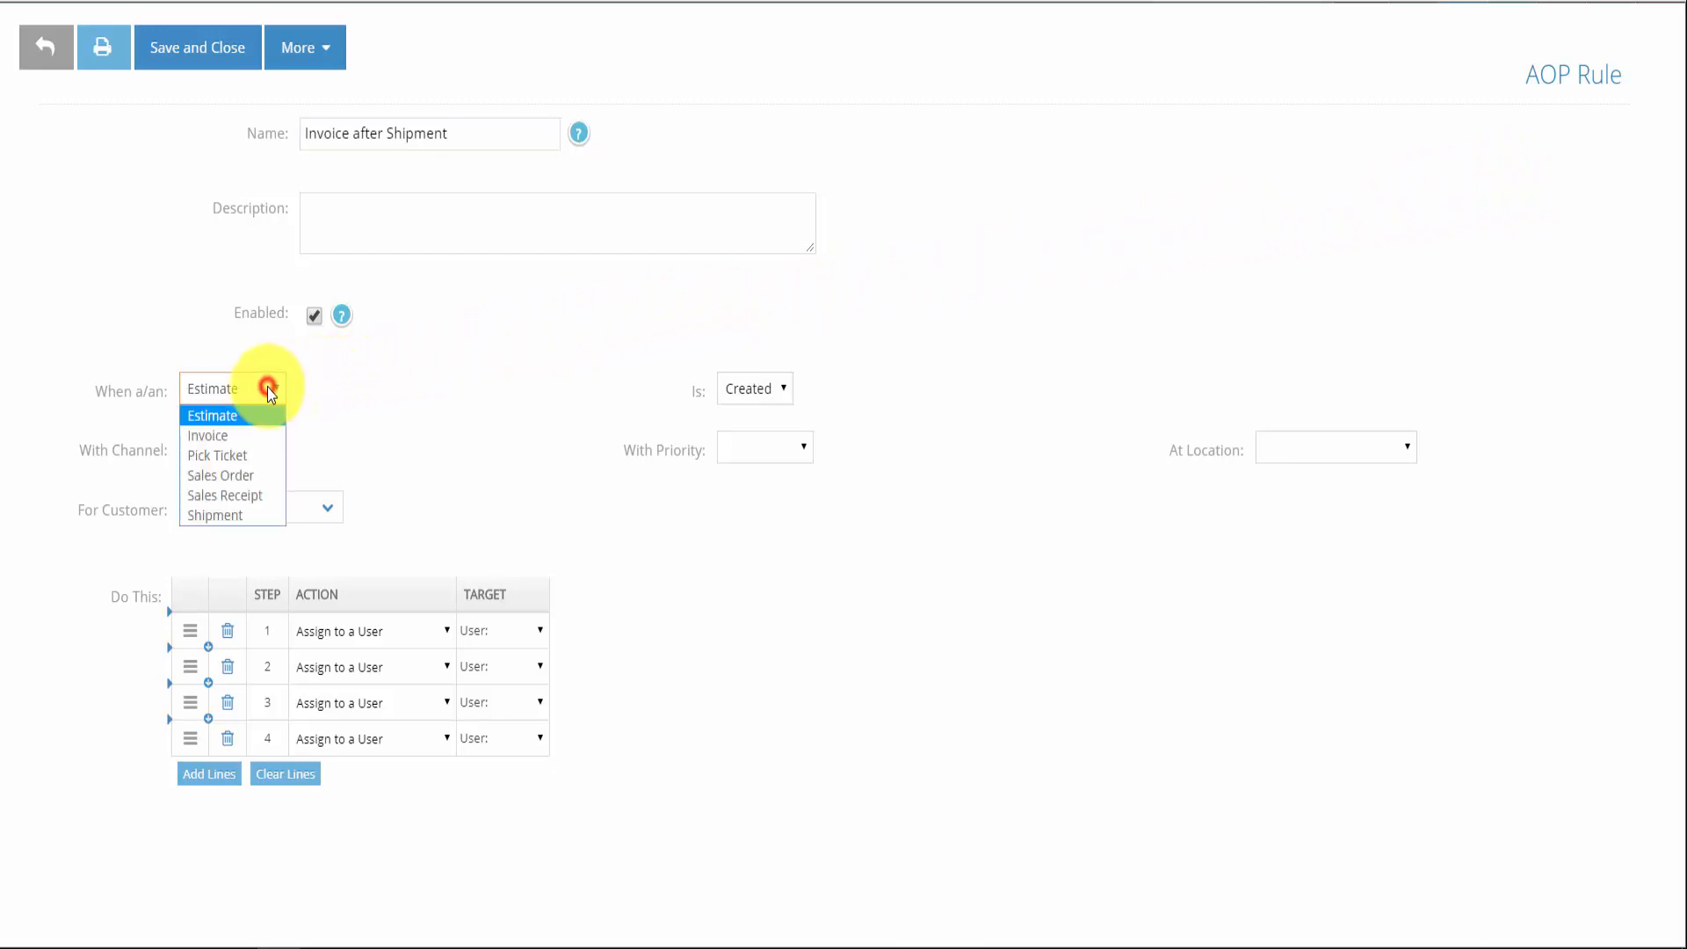
{"action": "left_click", "coordinate": [235, 476]}
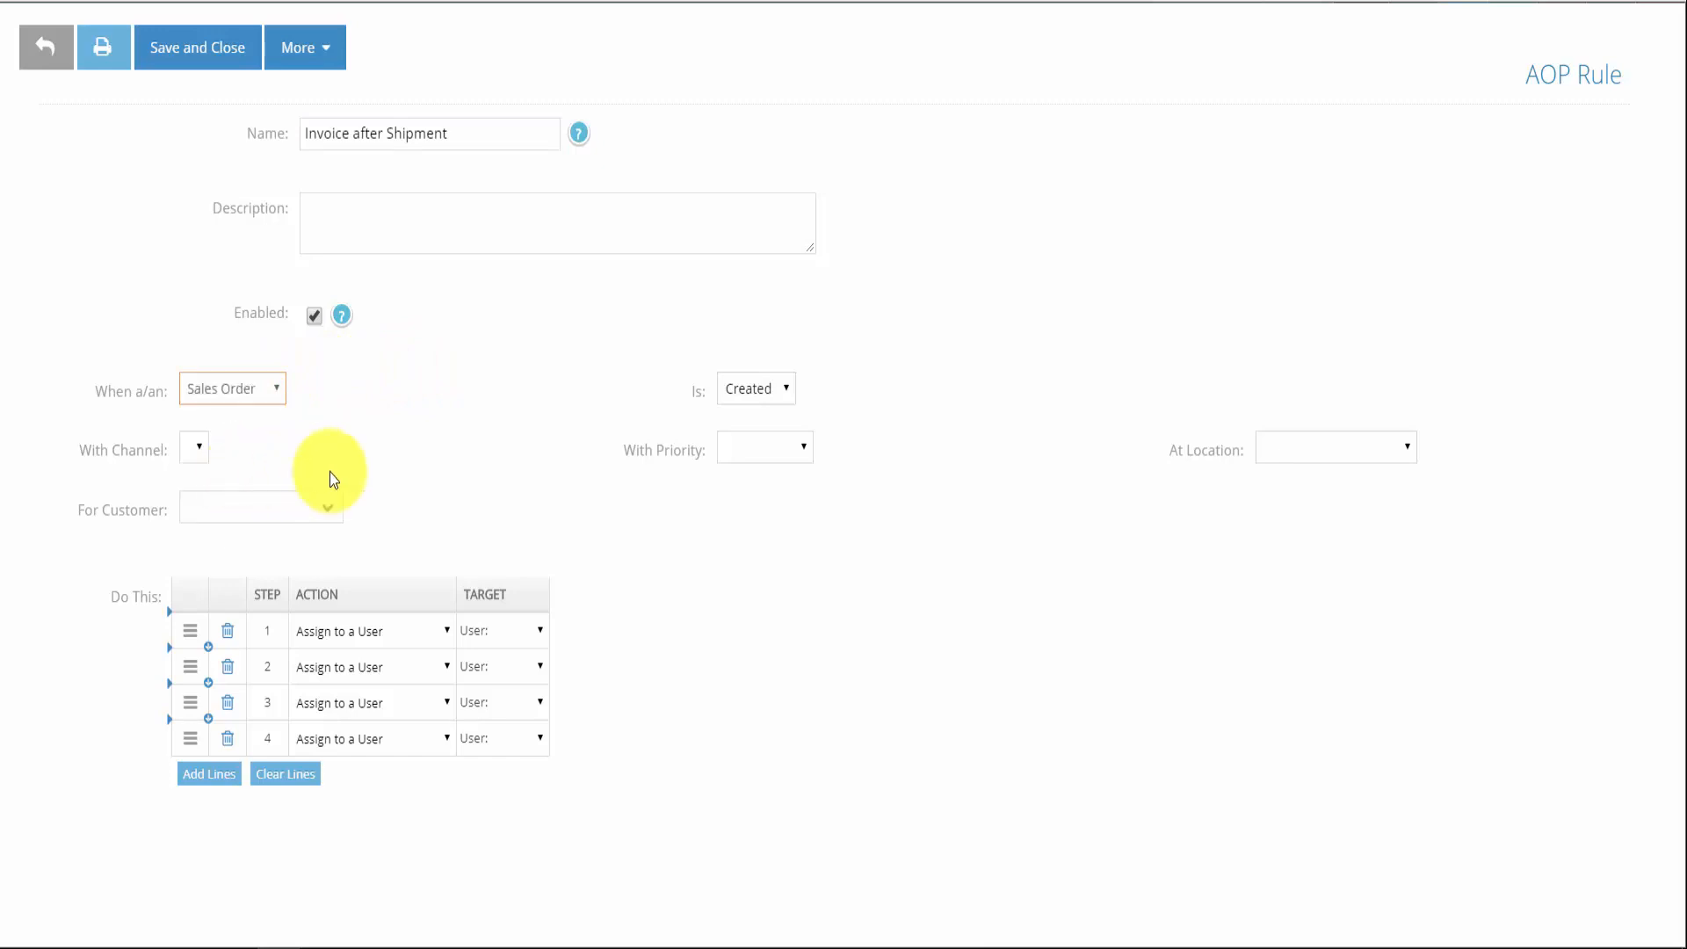
{"action": "left_click", "coordinate": [756, 392]}
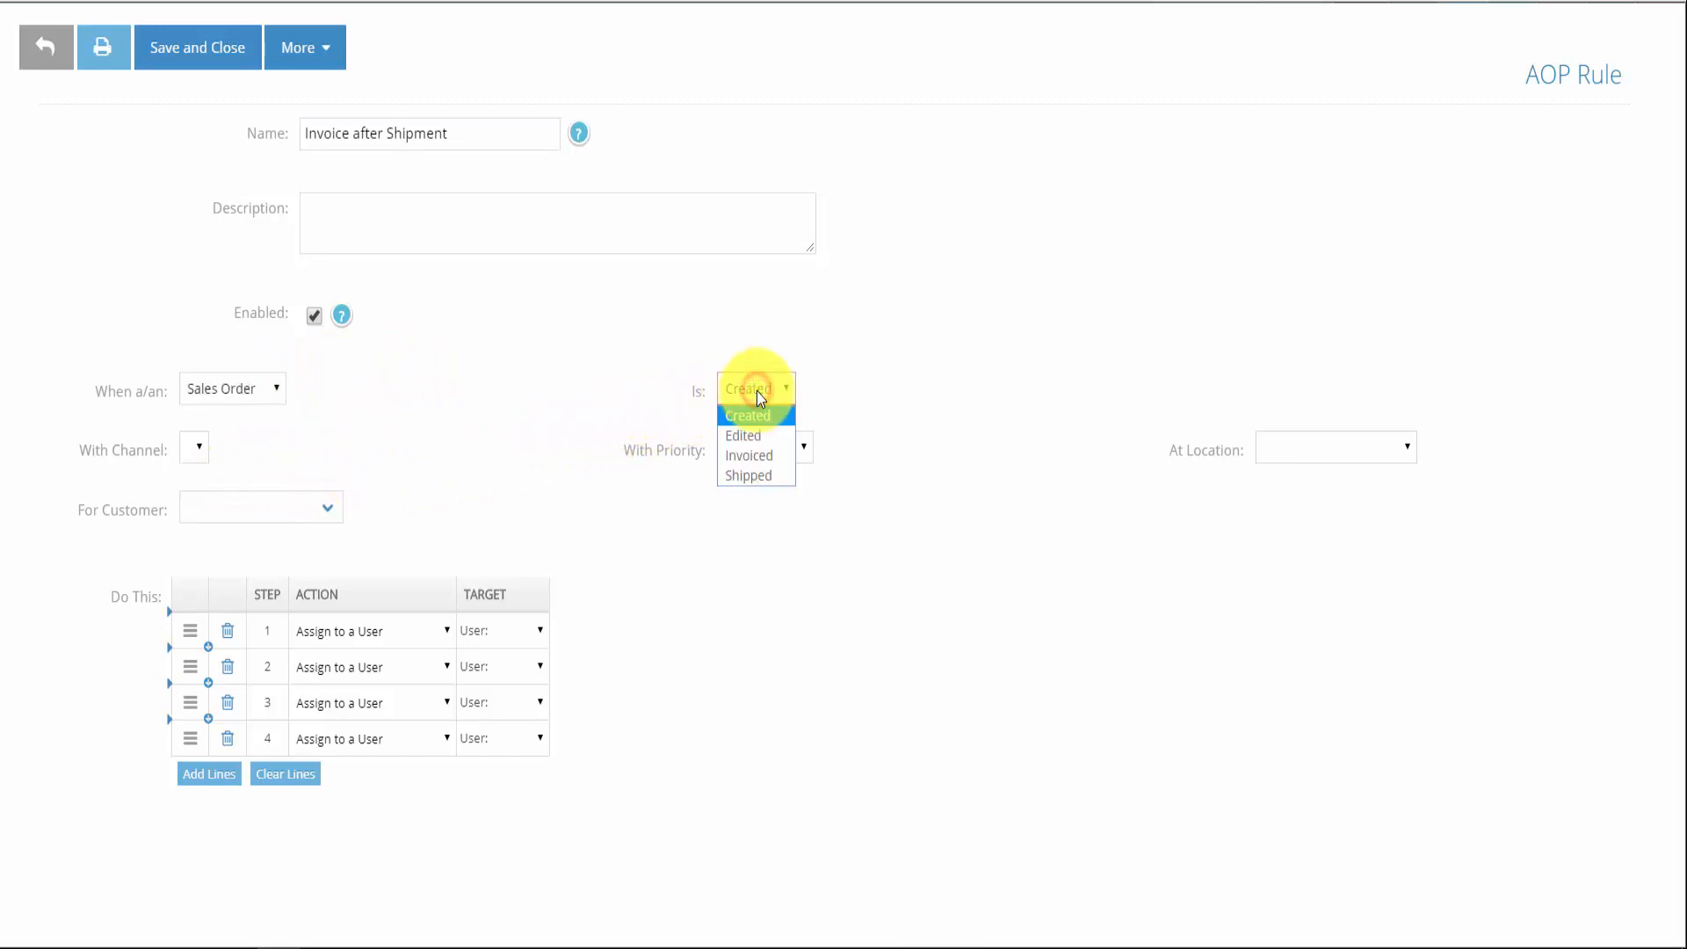
{"action": "left_click", "coordinate": [754, 480]}
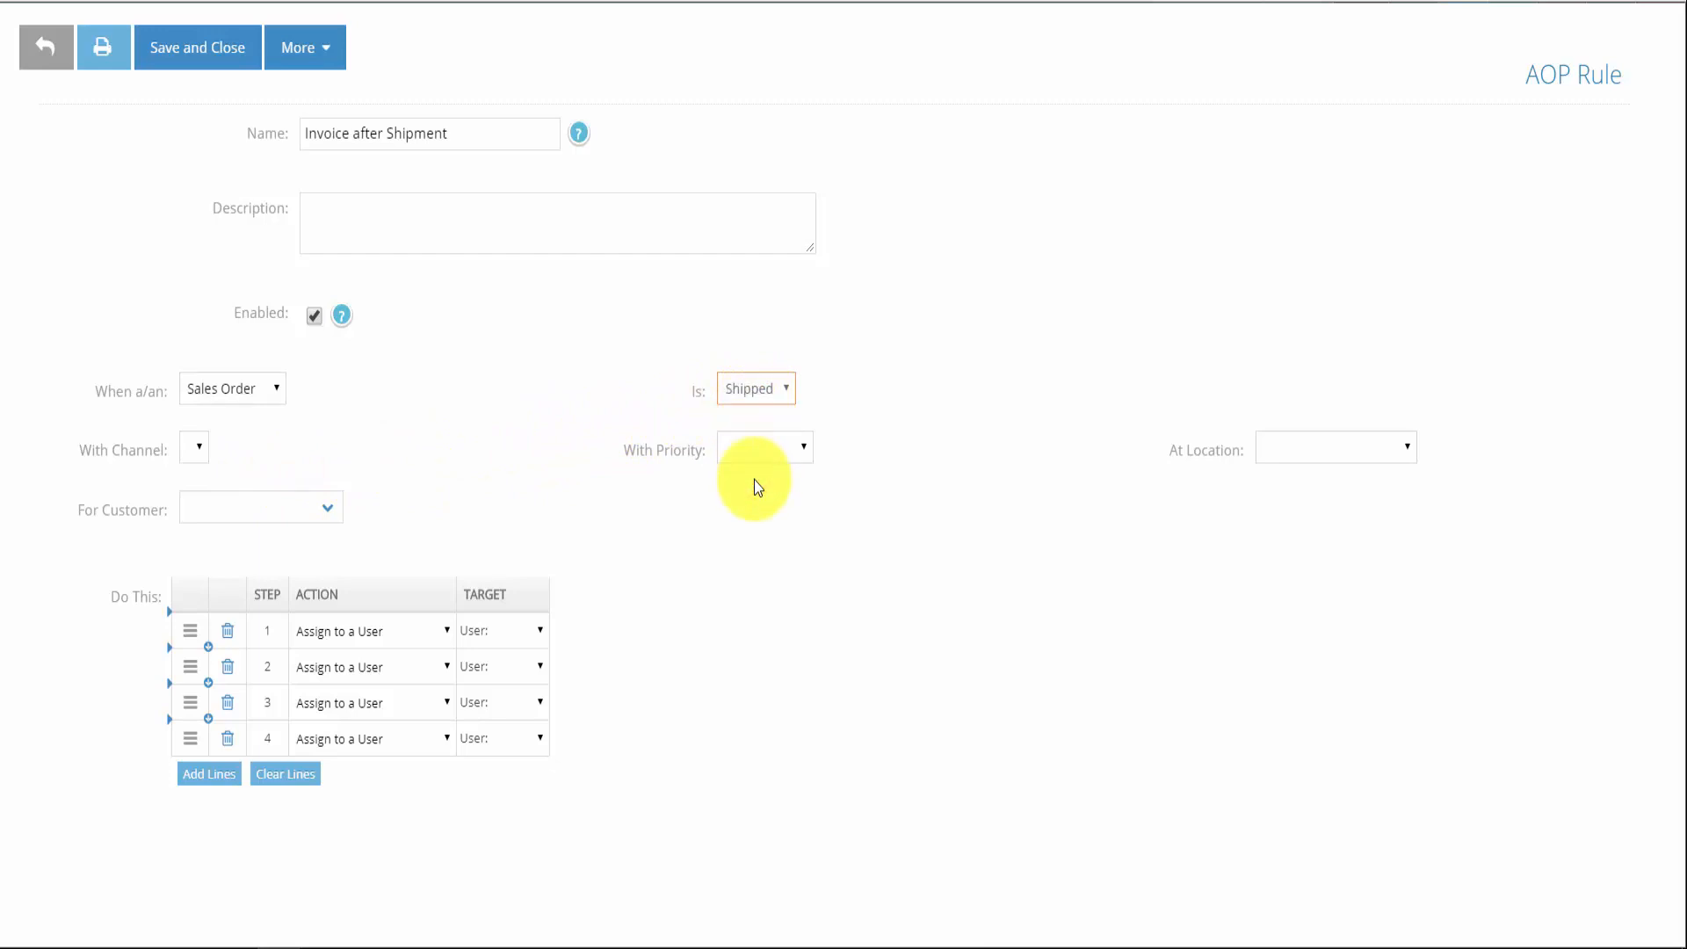
Make step 1 create a new Invoice transaction
{"action": "left_click", "coordinate": [437, 630]}
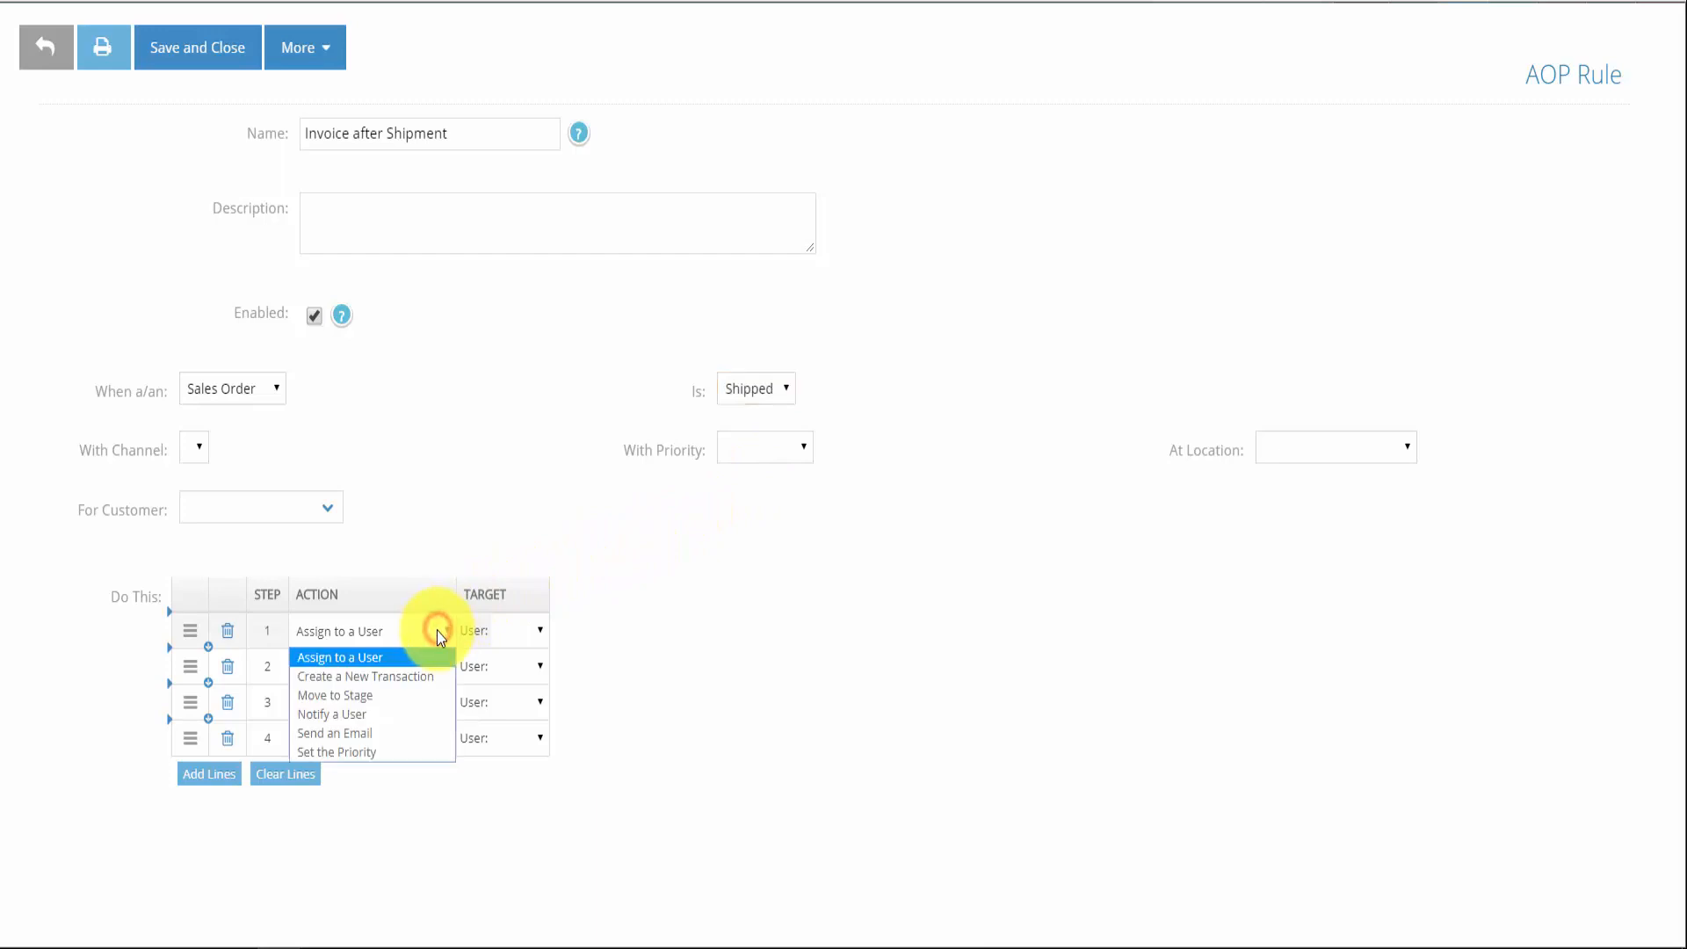
{"action": "left_click", "coordinate": [424, 678]}
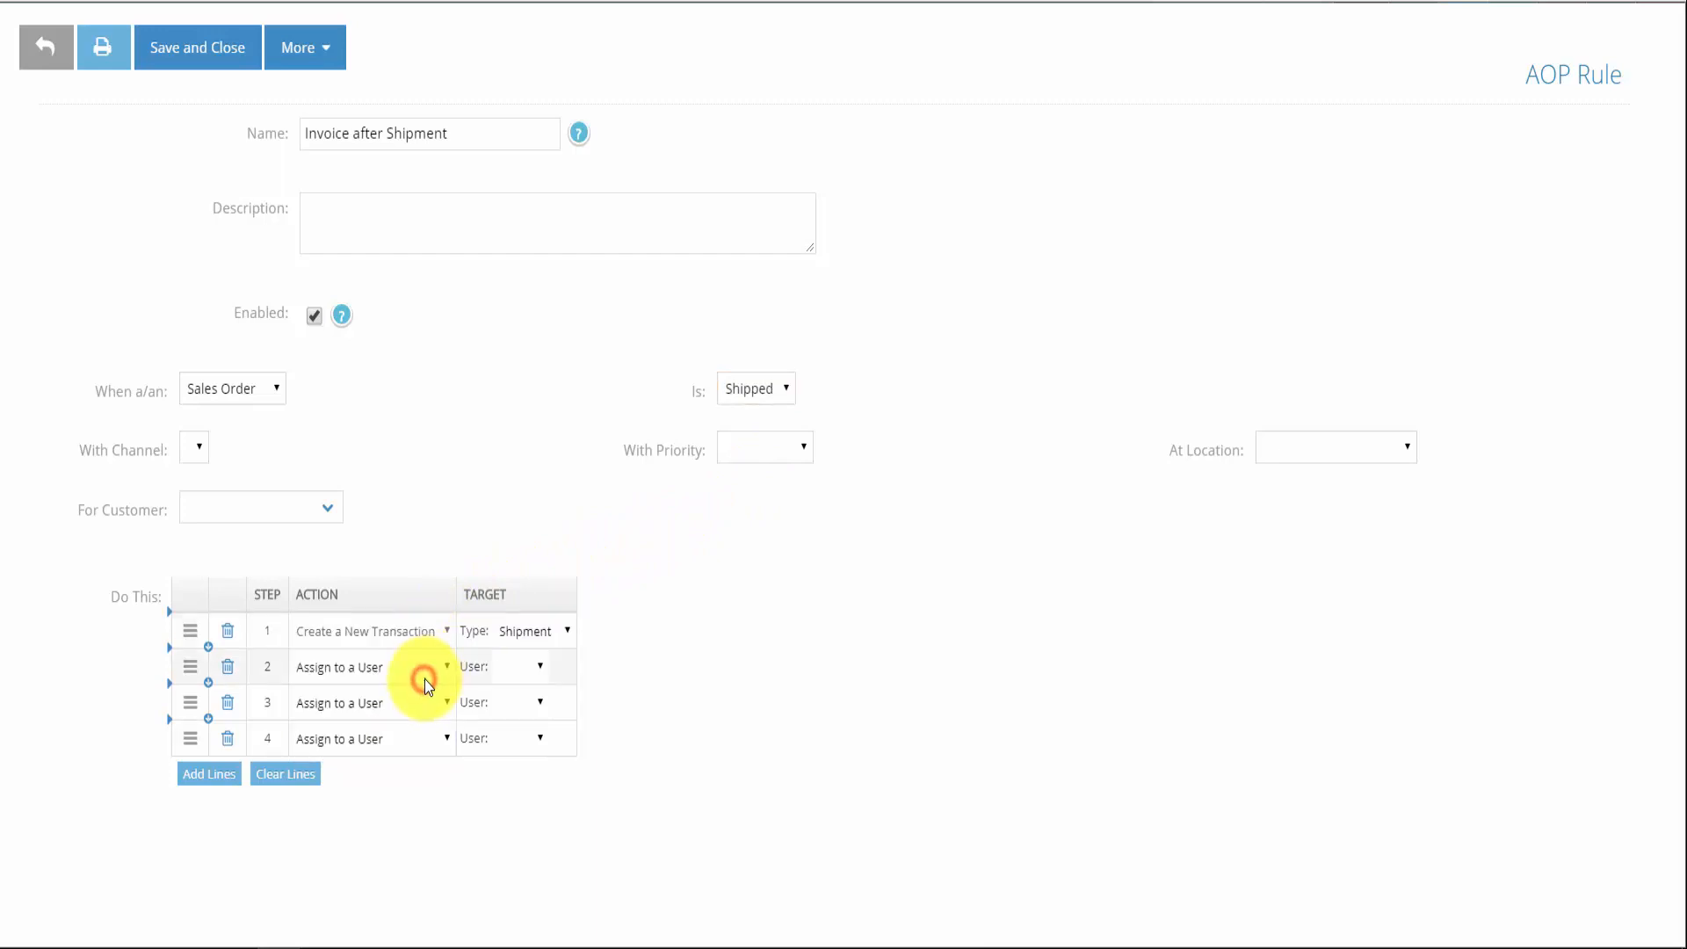
{"action": "left_click", "coordinate": [559, 634]}
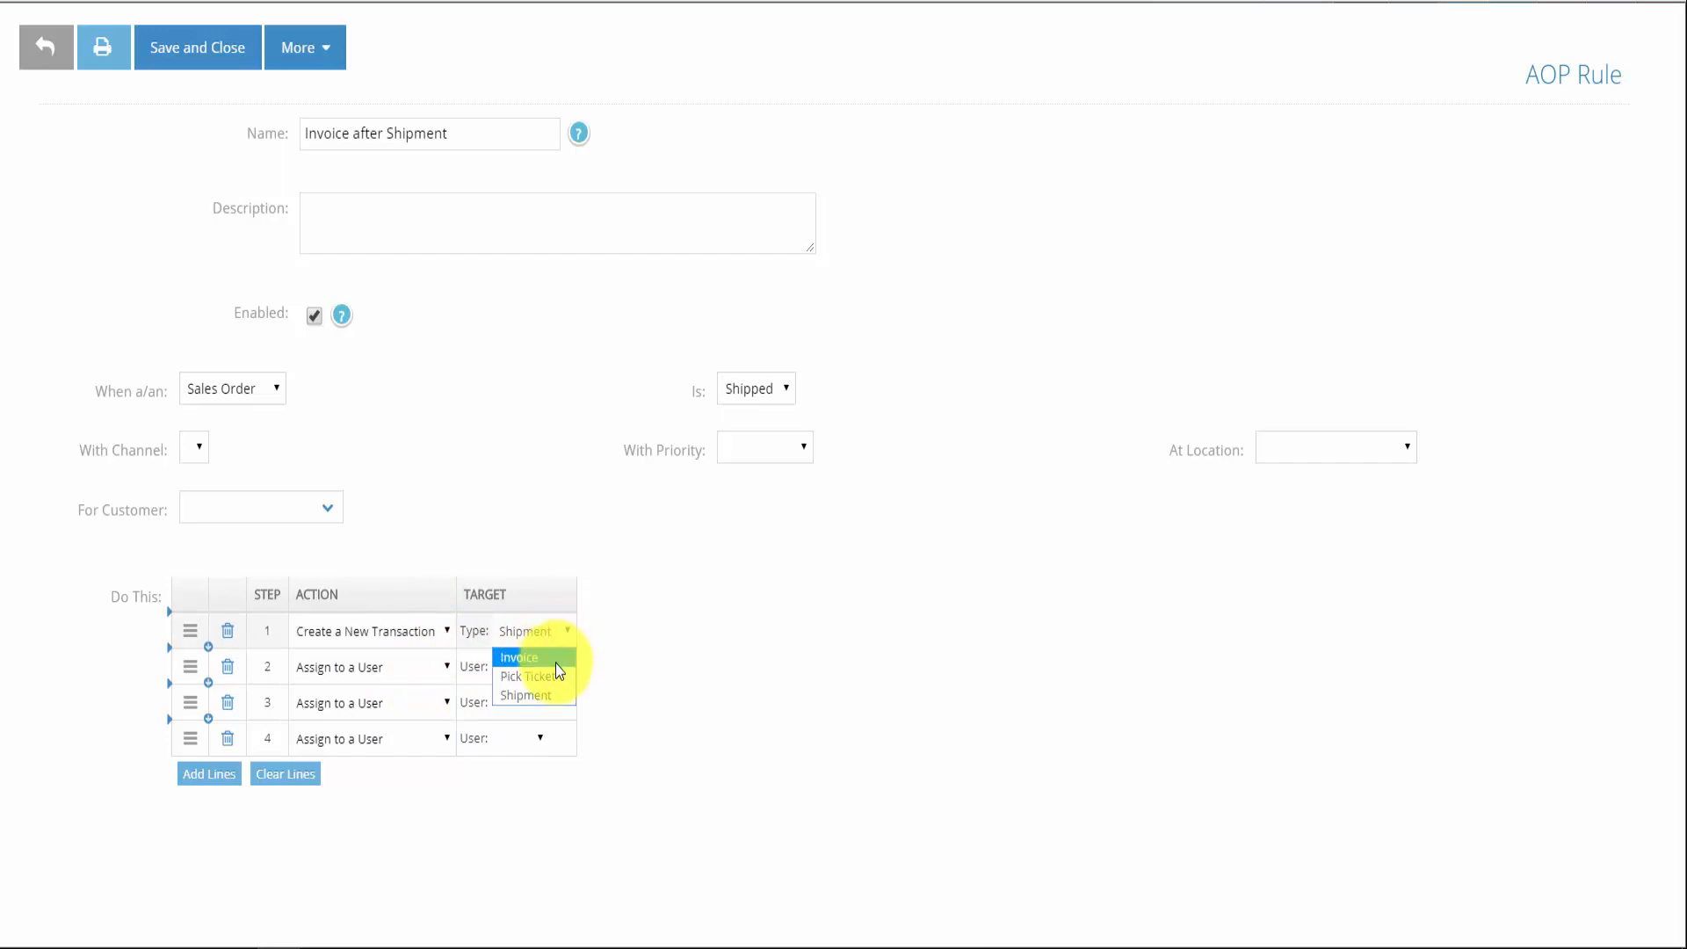
{"action": "left_click", "coordinate": [557, 659]}
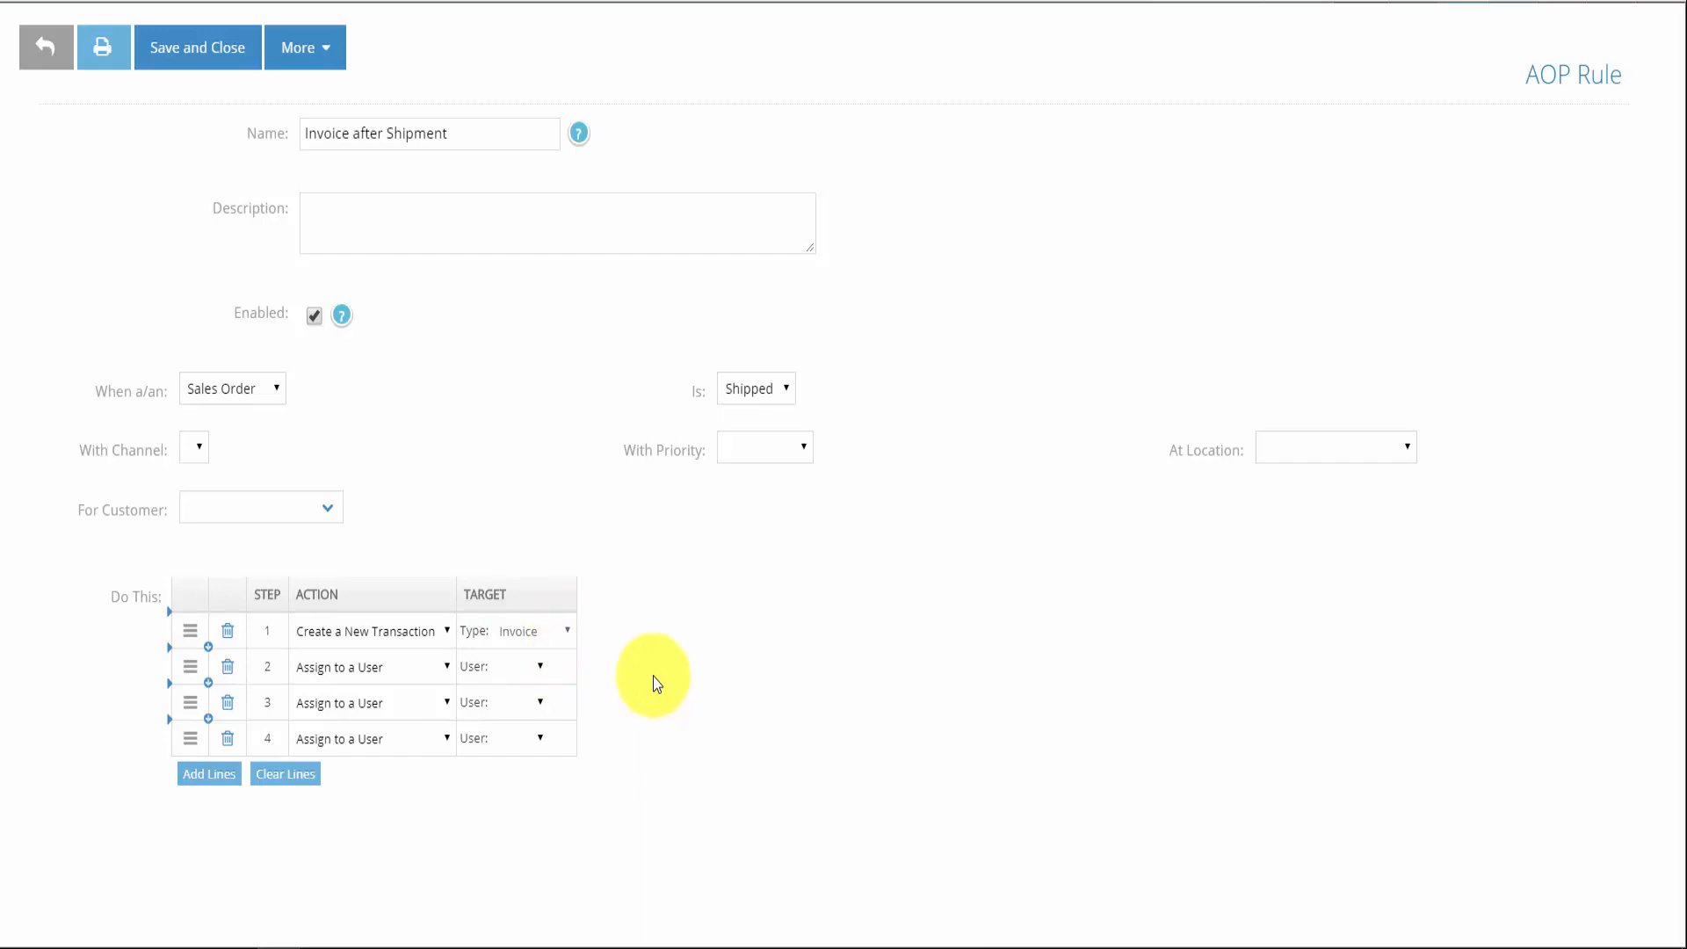
Save the Invoice after Shipment rule, then create and save a shipment for SO-119
{"action": "left_click", "coordinate": [196, 57]}
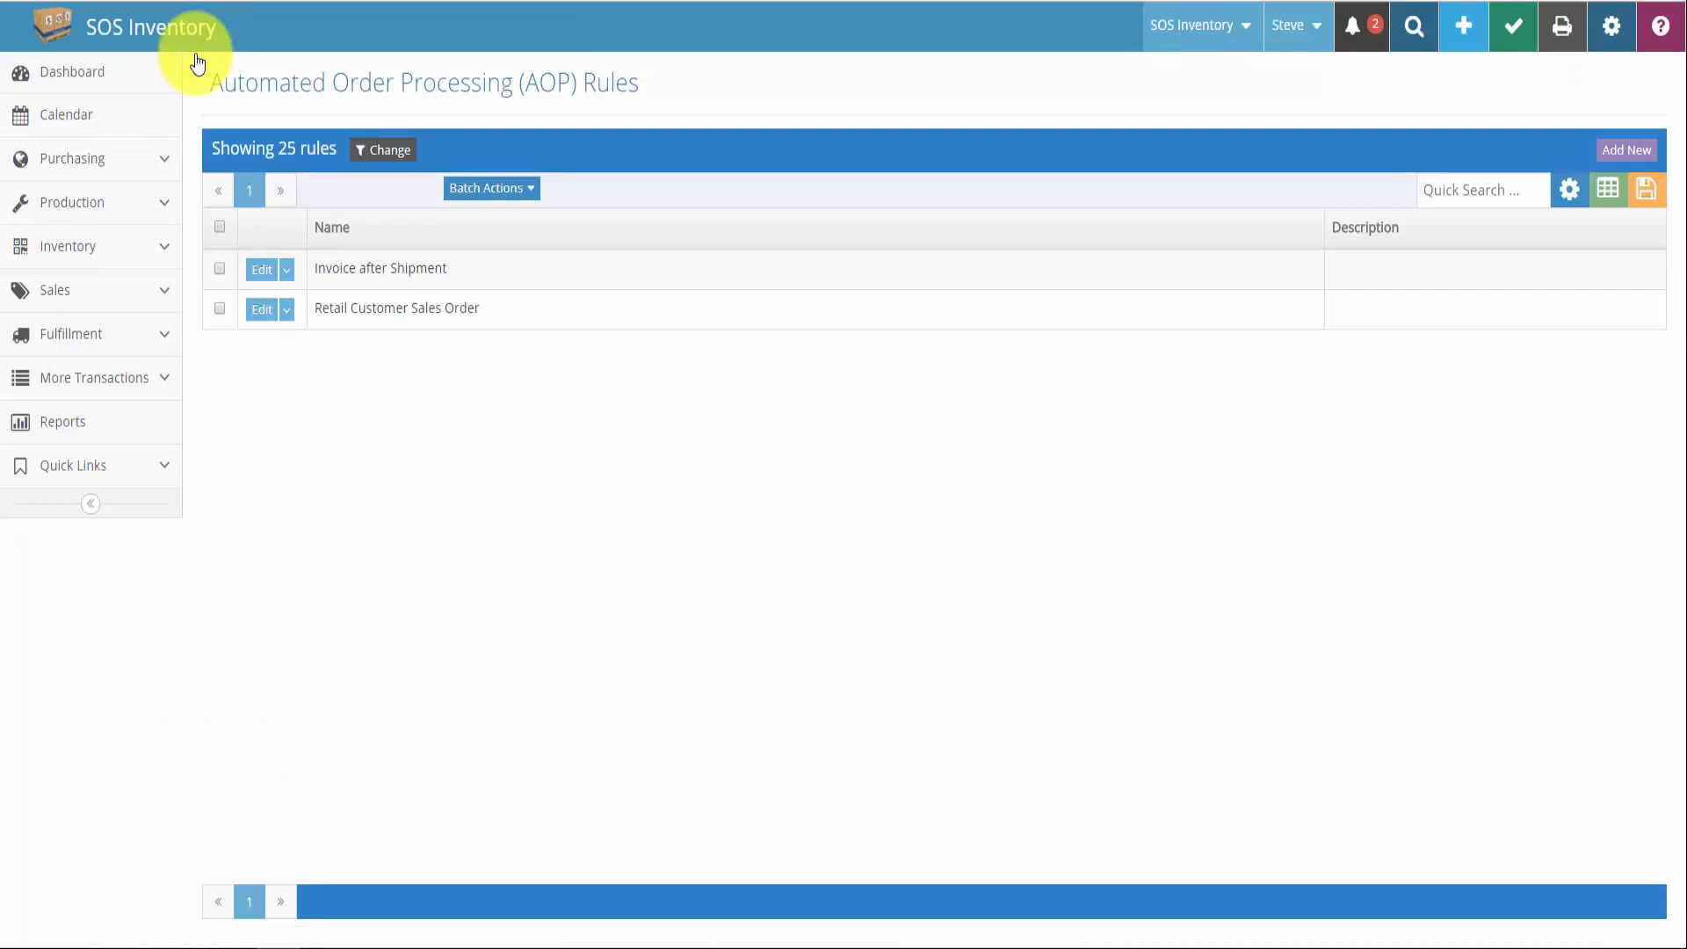
{"action": "left_click", "coordinate": [119, 291]}
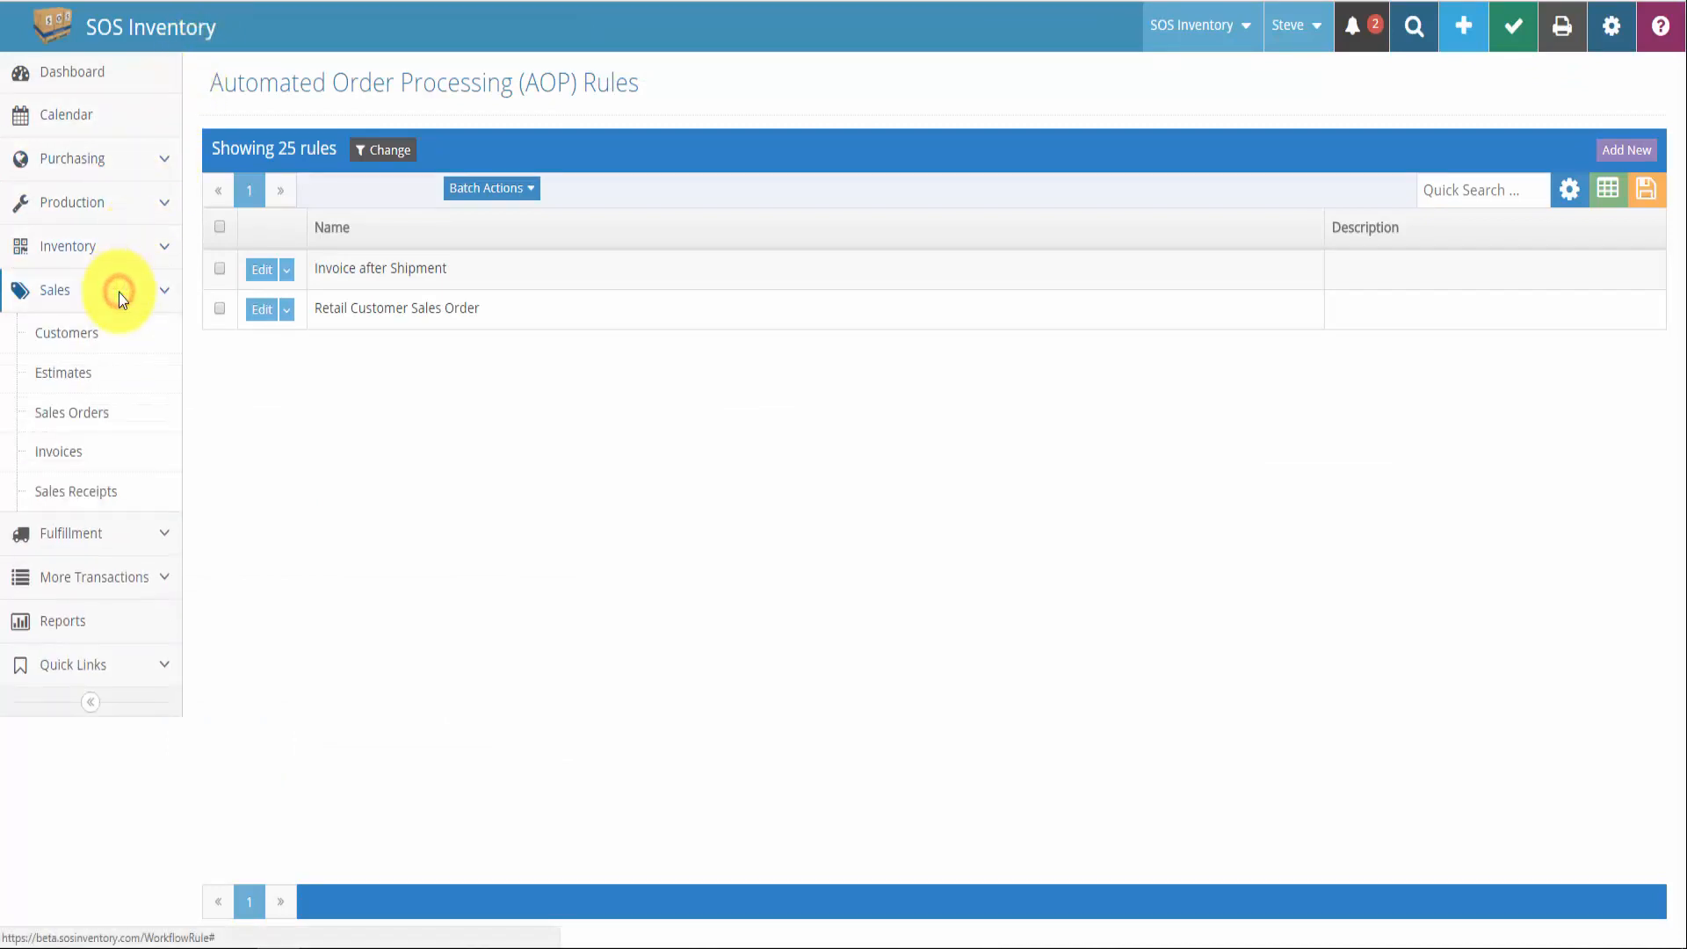
{"action": "left_click", "coordinate": [101, 414]}
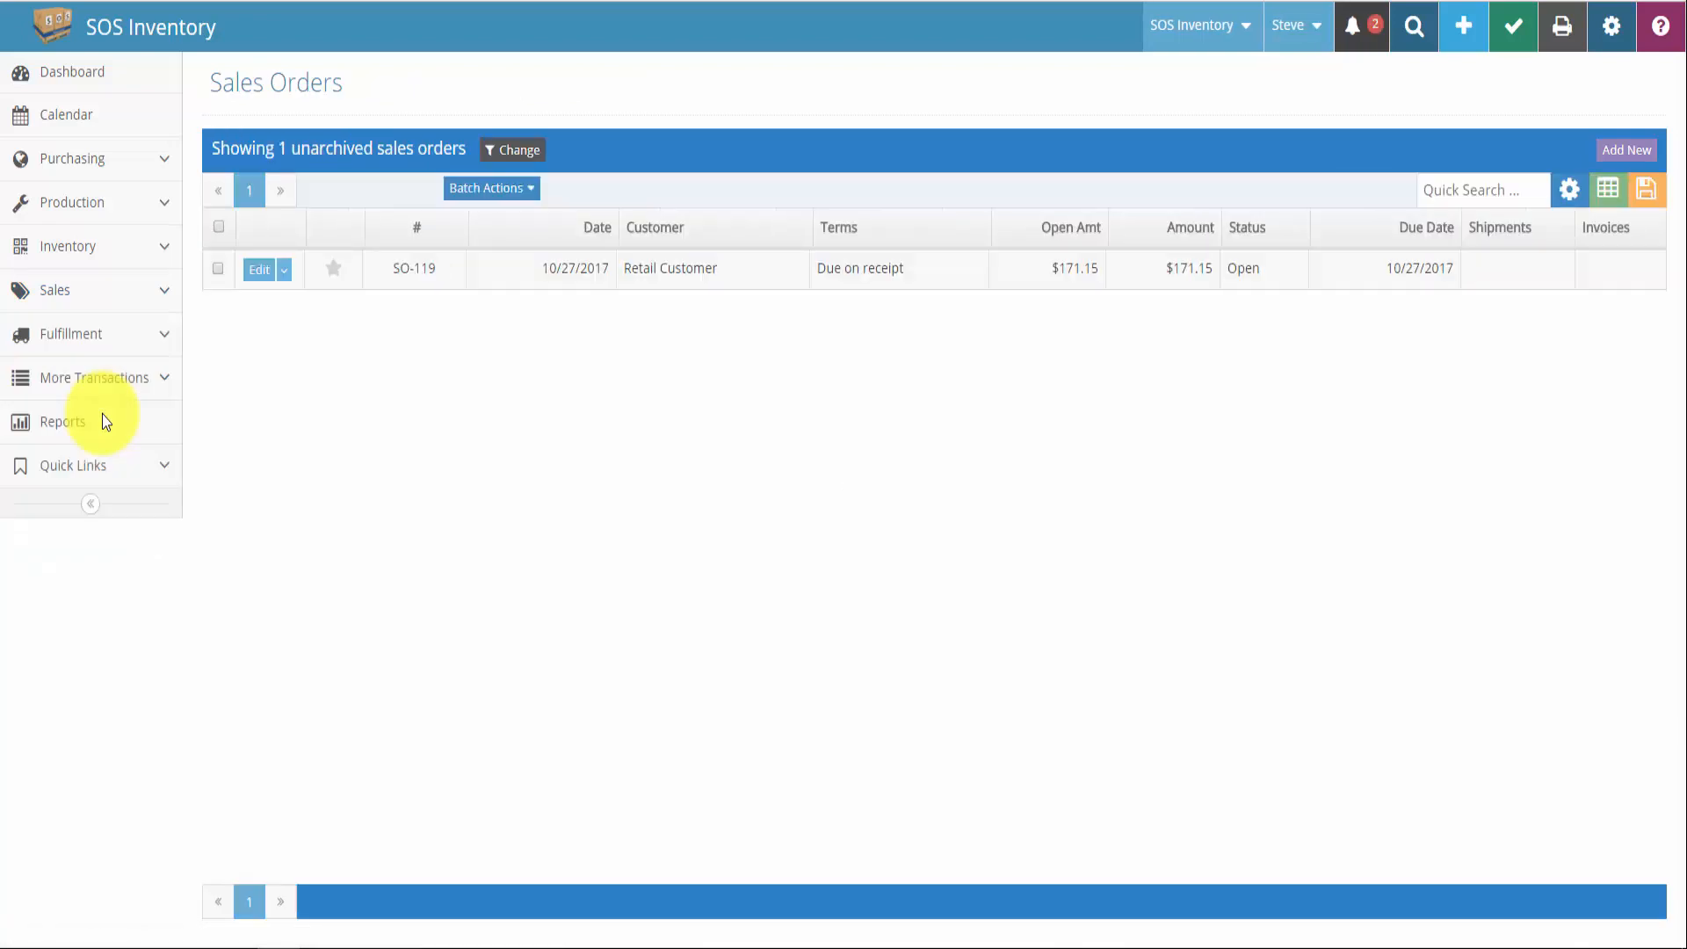
{"action": "left_click", "coordinate": [283, 275]}
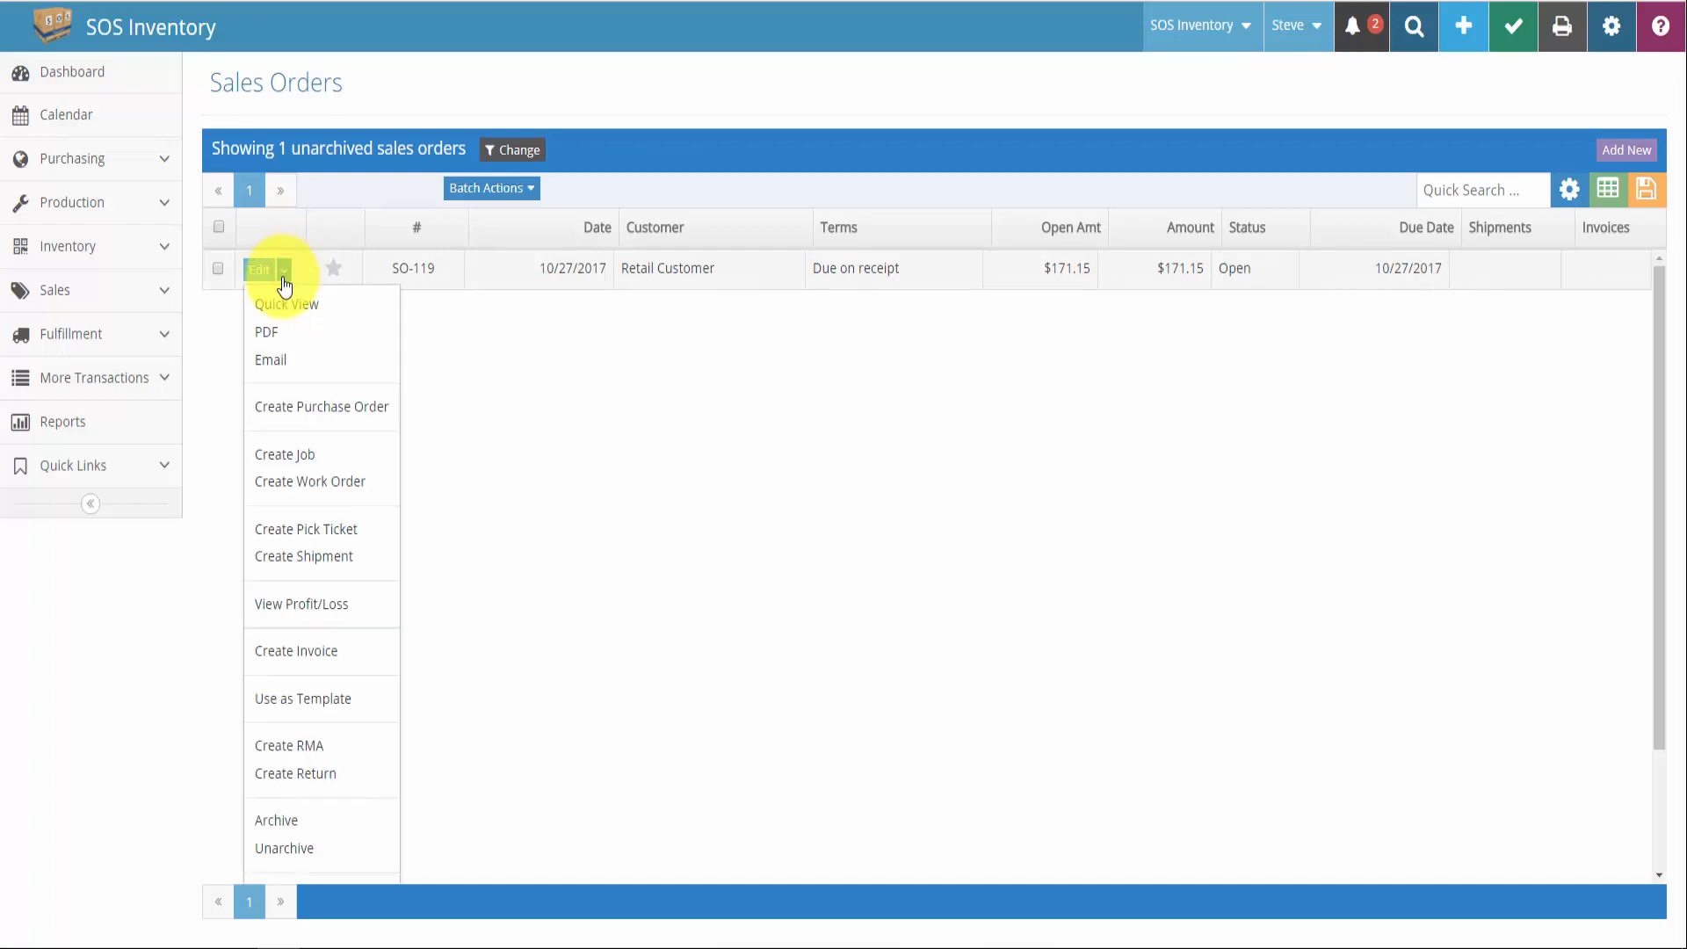
{"action": "left_click", "coordinate": [292, 557]}
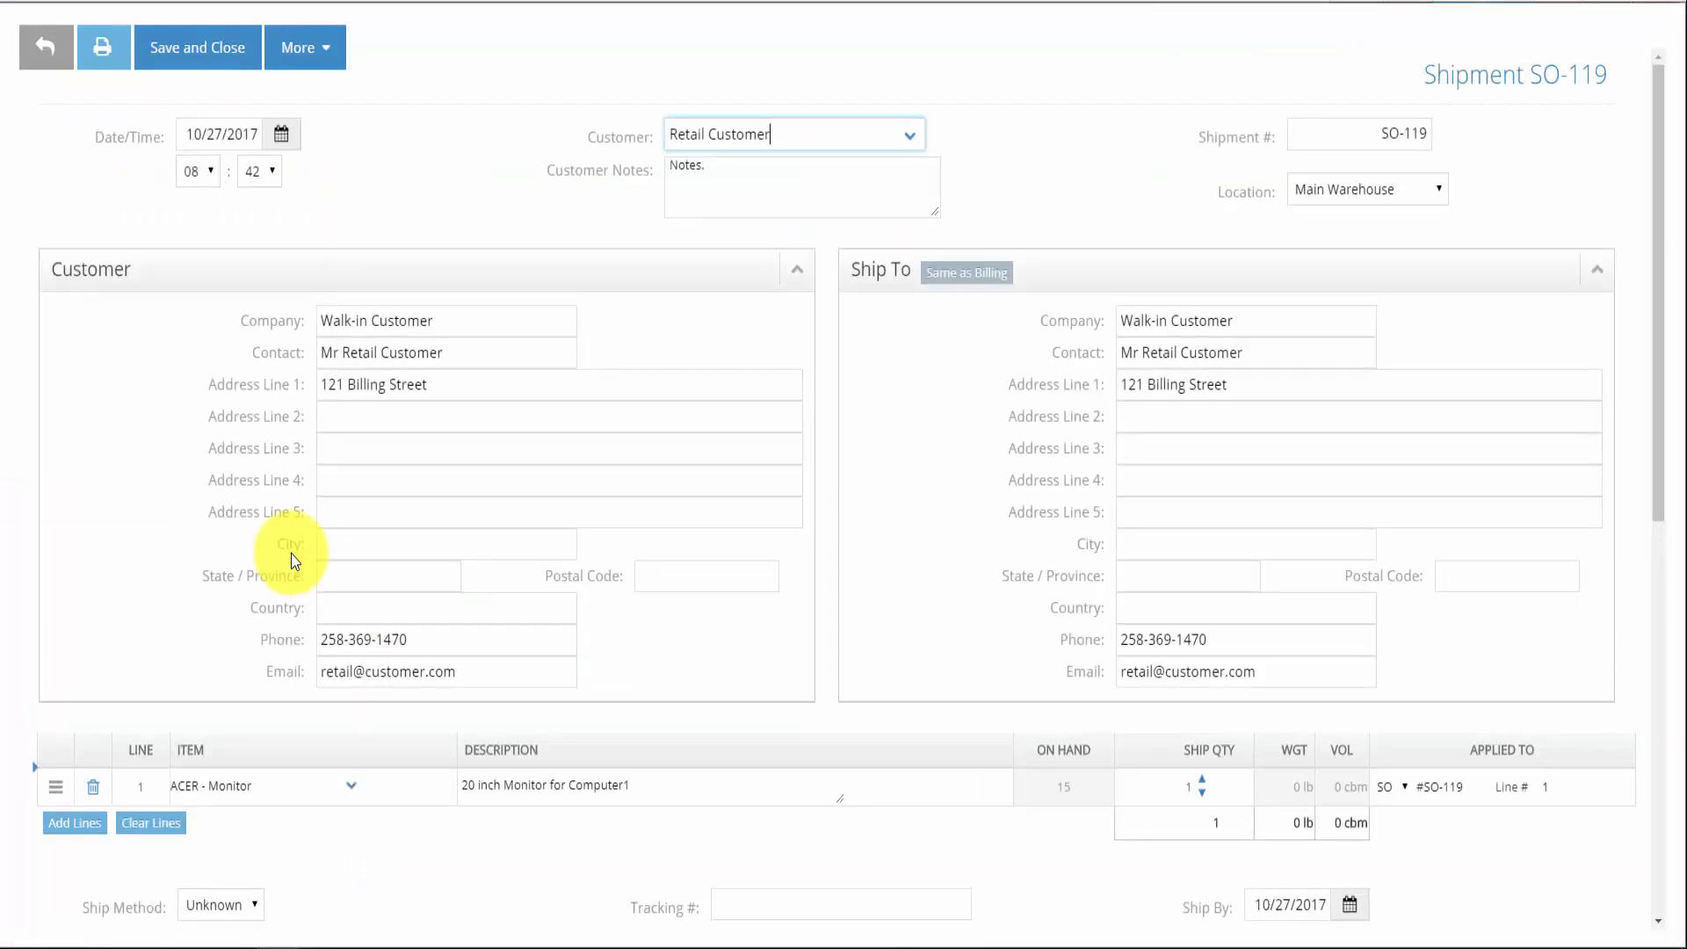
{"action": "left_click", "coordinate": [209, 64]}
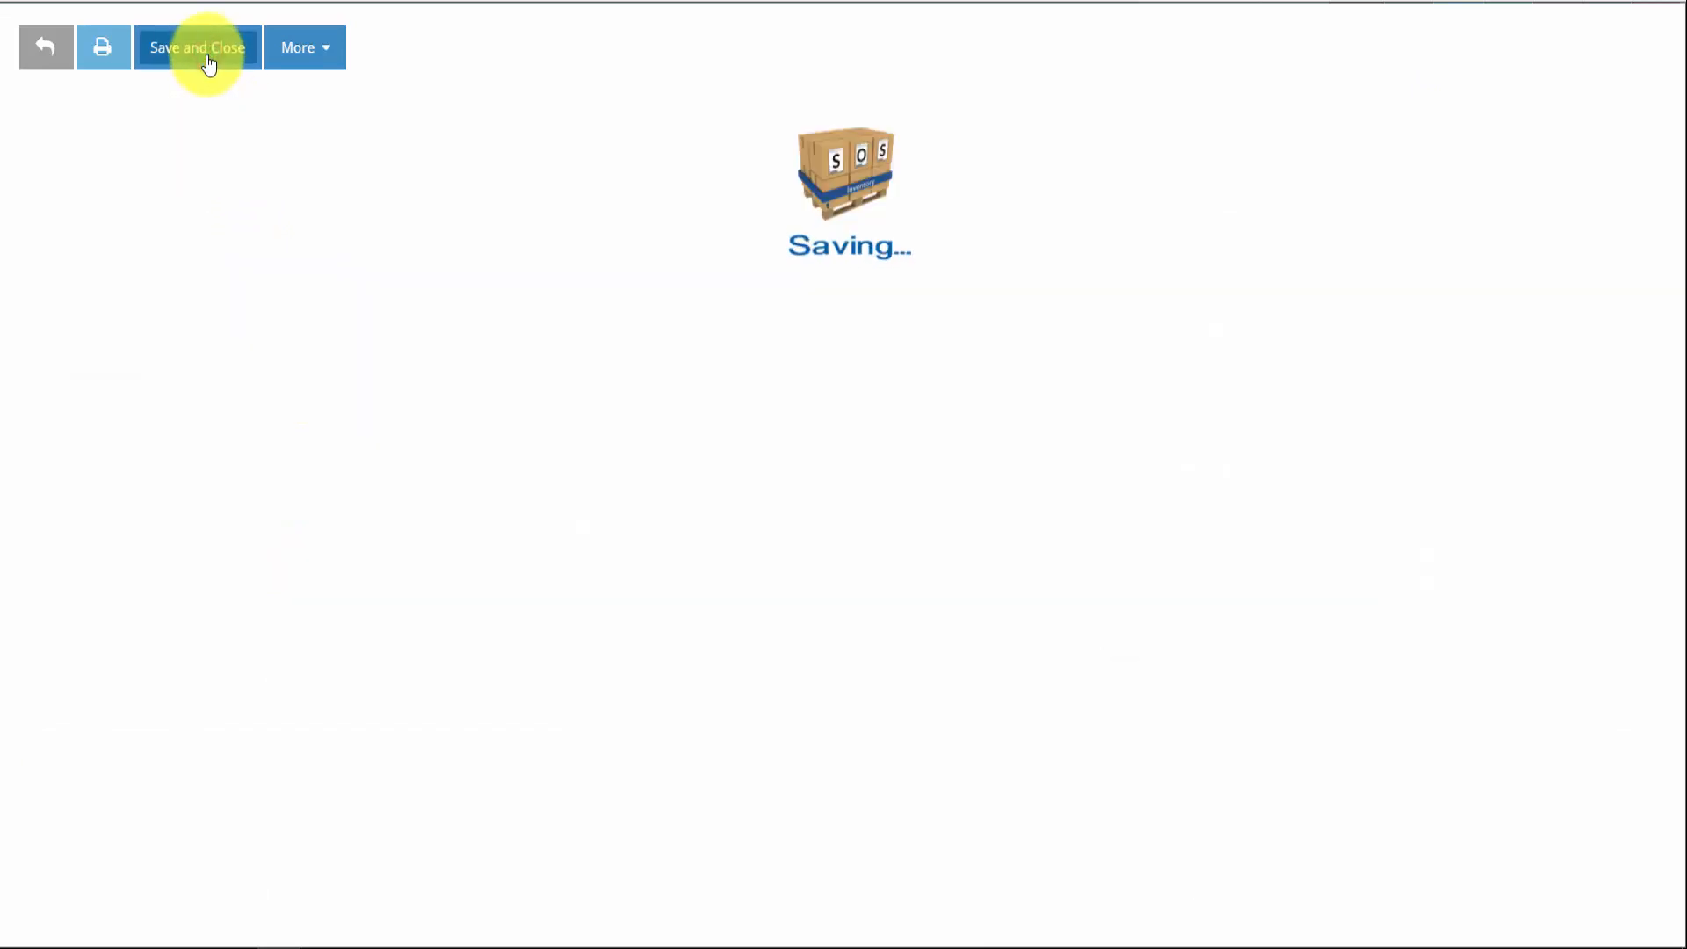